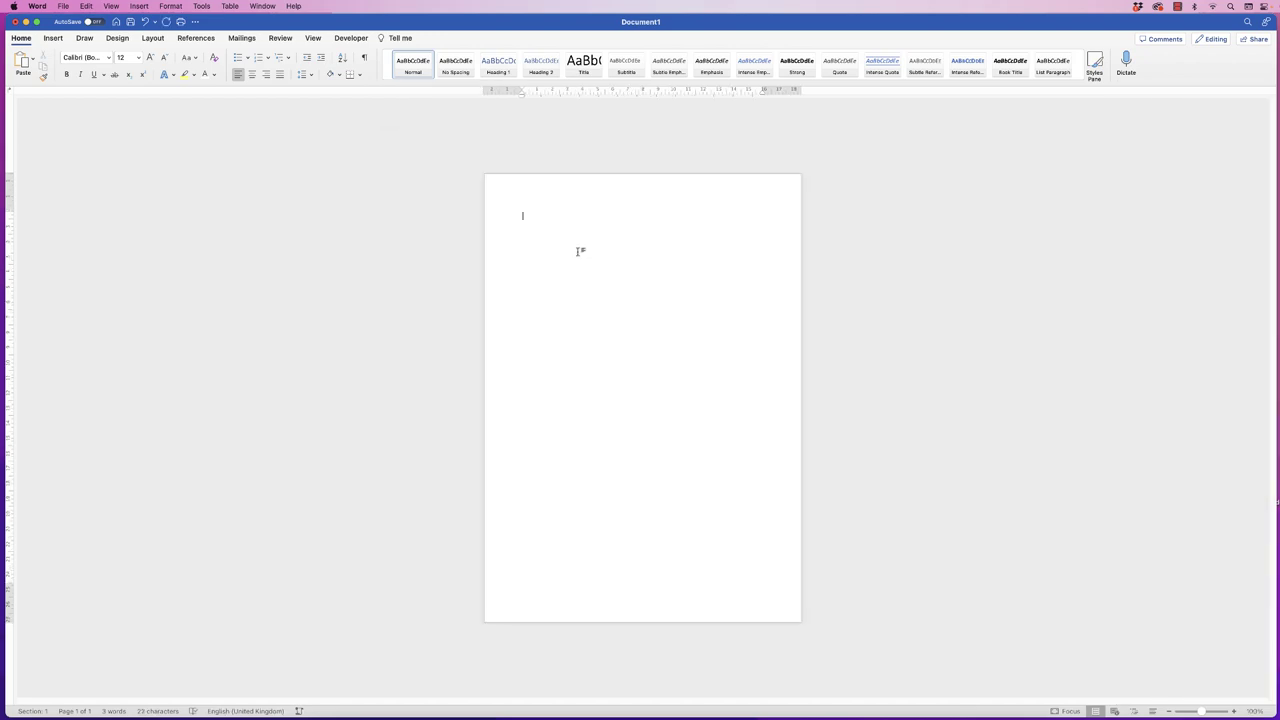
# Search the stock image library for "models"
pyautogui.click(53, 38)
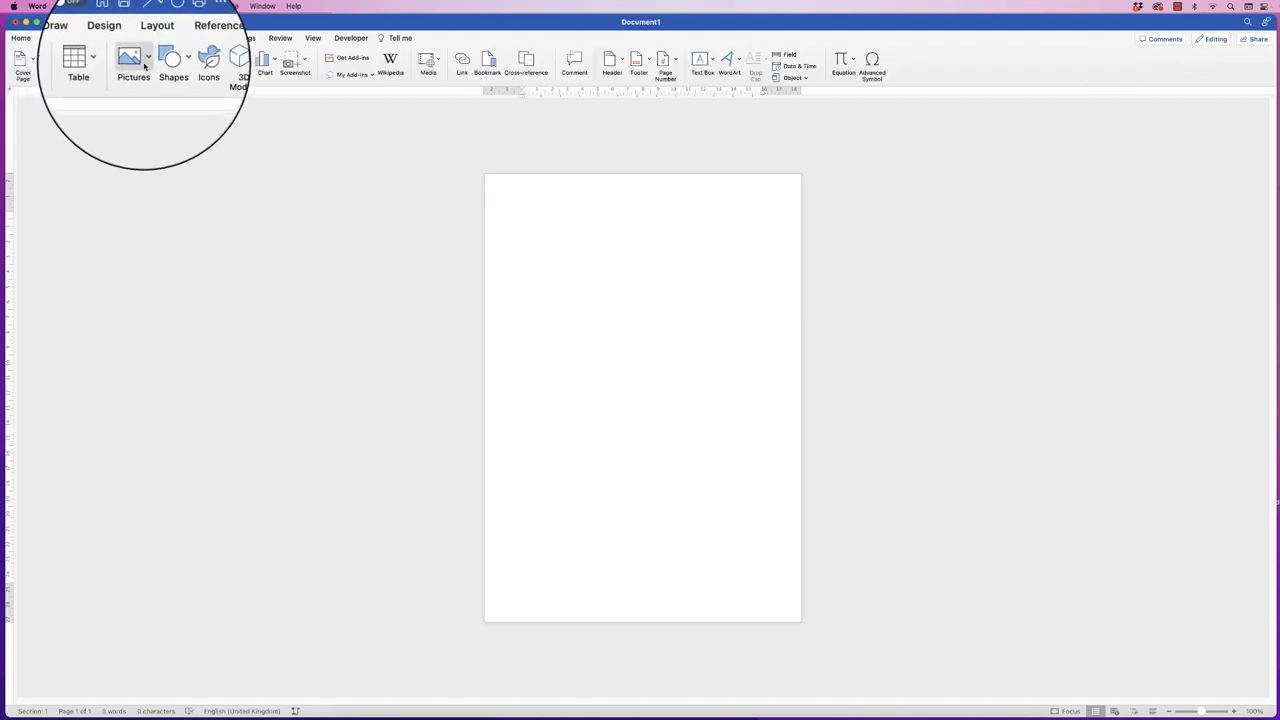
pyautogui.click(147, 61)
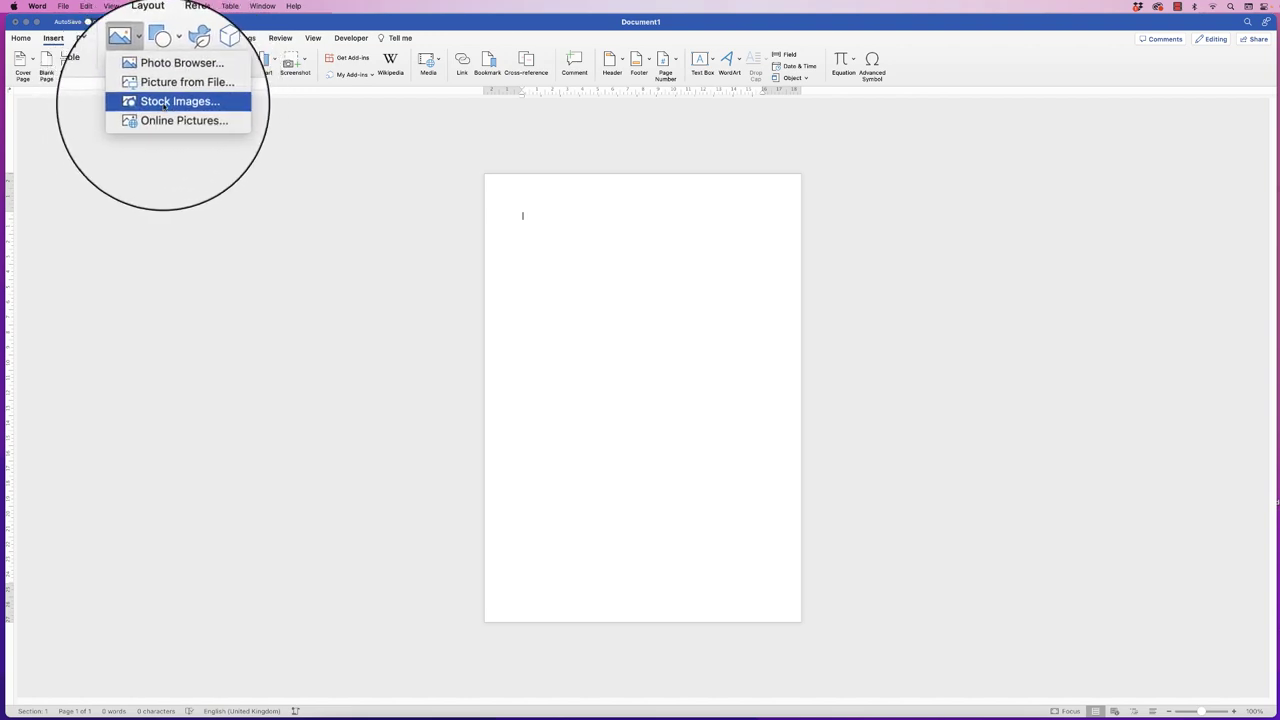
pyautogui.click(148, 104)
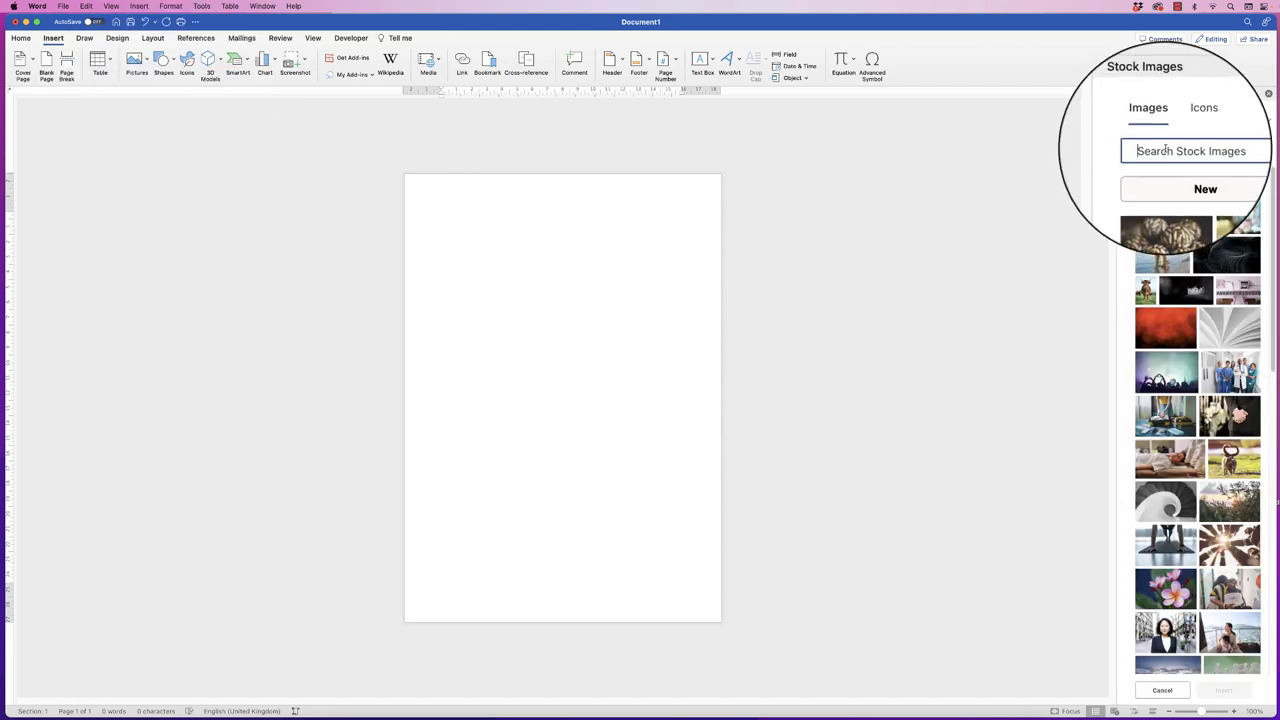
pyautogui.write('models')
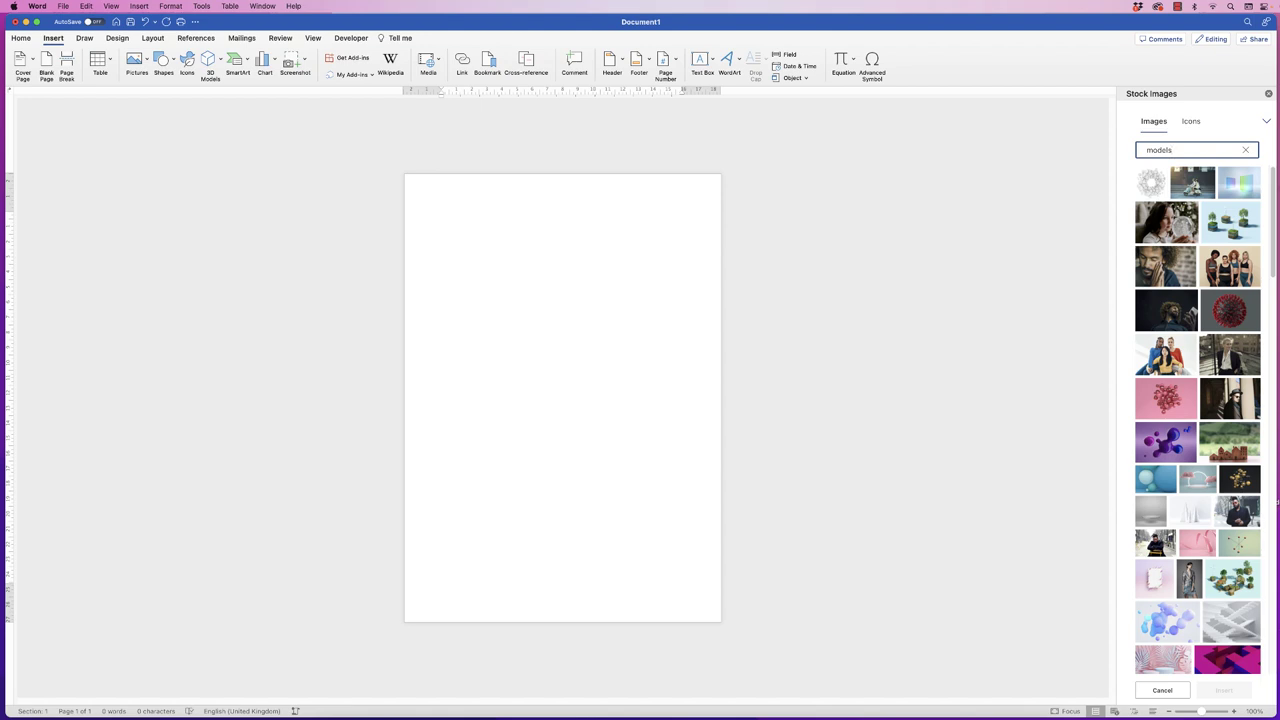
# Select five stock photos of fashion models and portraits from the search results
pyautogui.click(1188, 253)
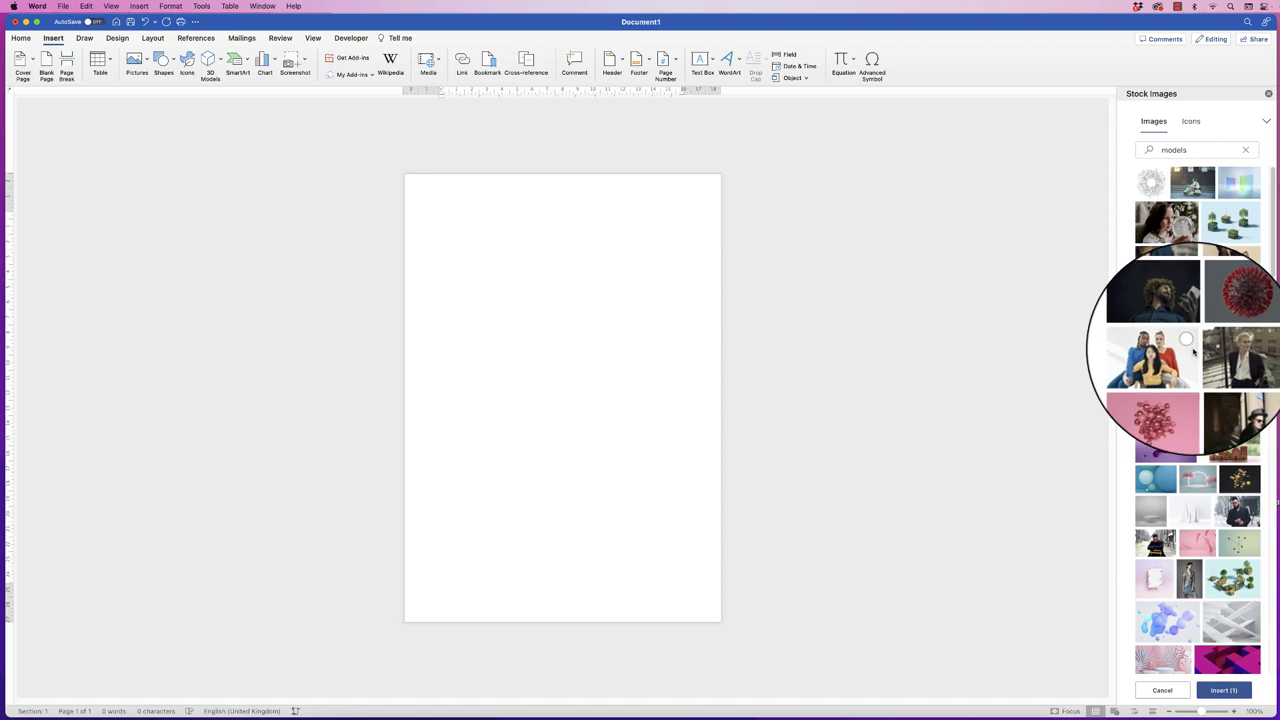
pyautogui.click(1188, 343)
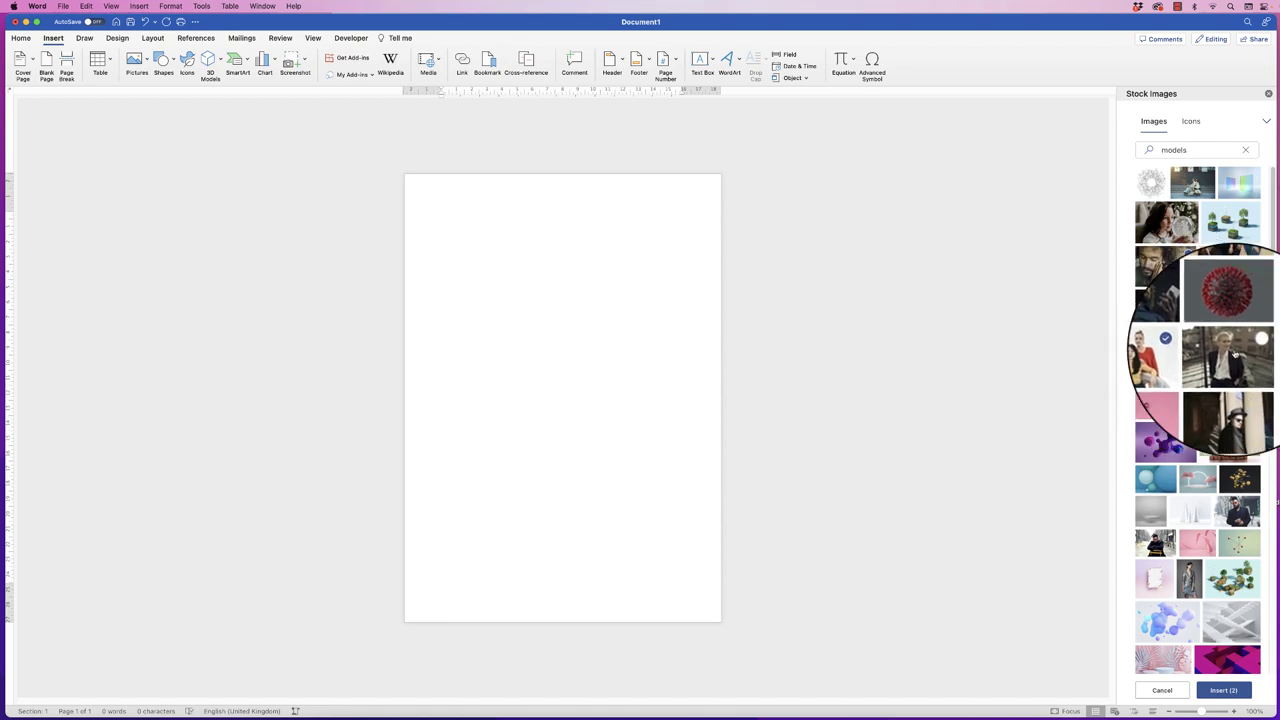
pyautogui.click(1244, 410)
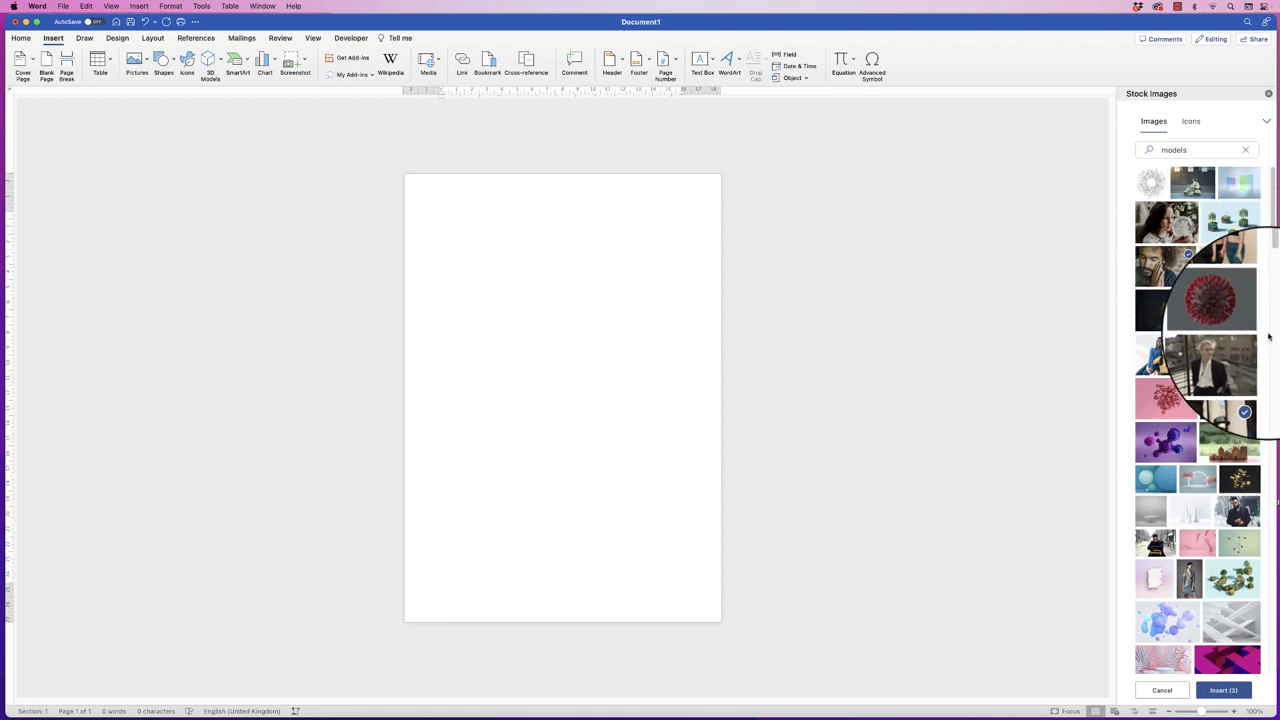
pyautogui.scroll(-5, 1220, 330)
pyautogui.click(1155, 308)
pyautogui.click(1189, 343)
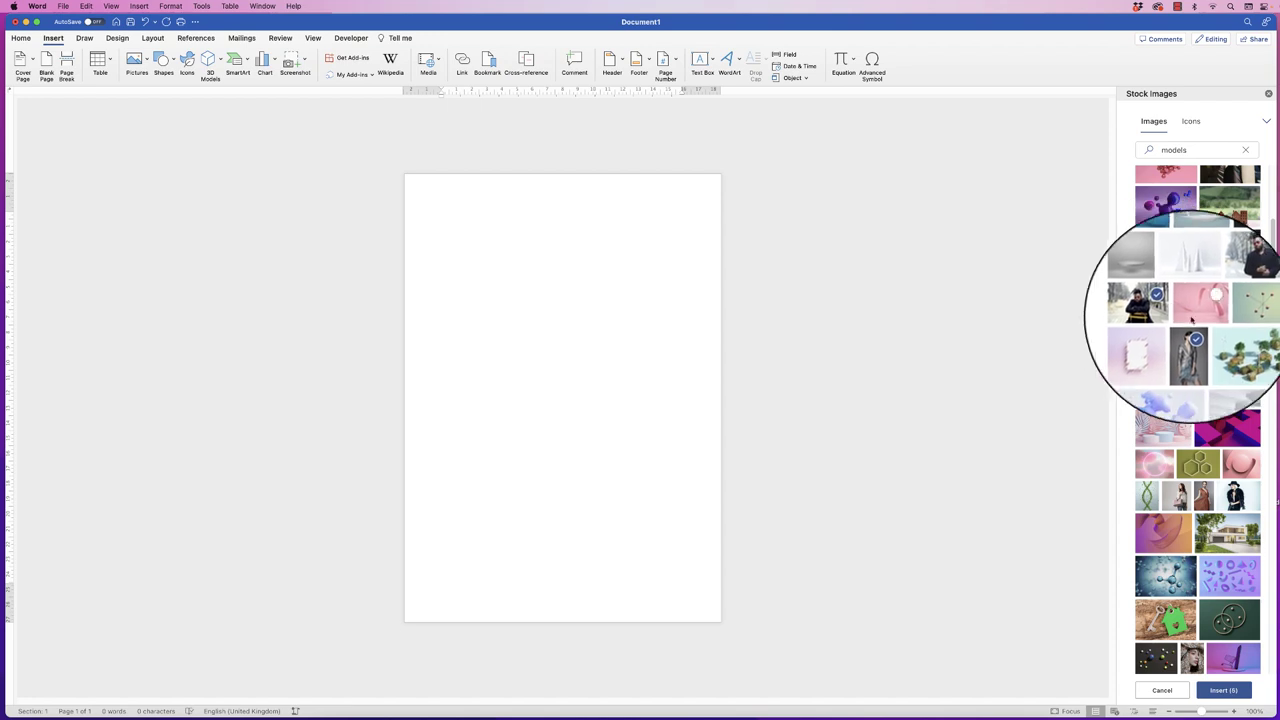
# Select four more model photos, including the brown dress and black hat shots, and insert all nine into the document
pyautogui.click(1206, 489)
pyautogui.click(1196, 489)
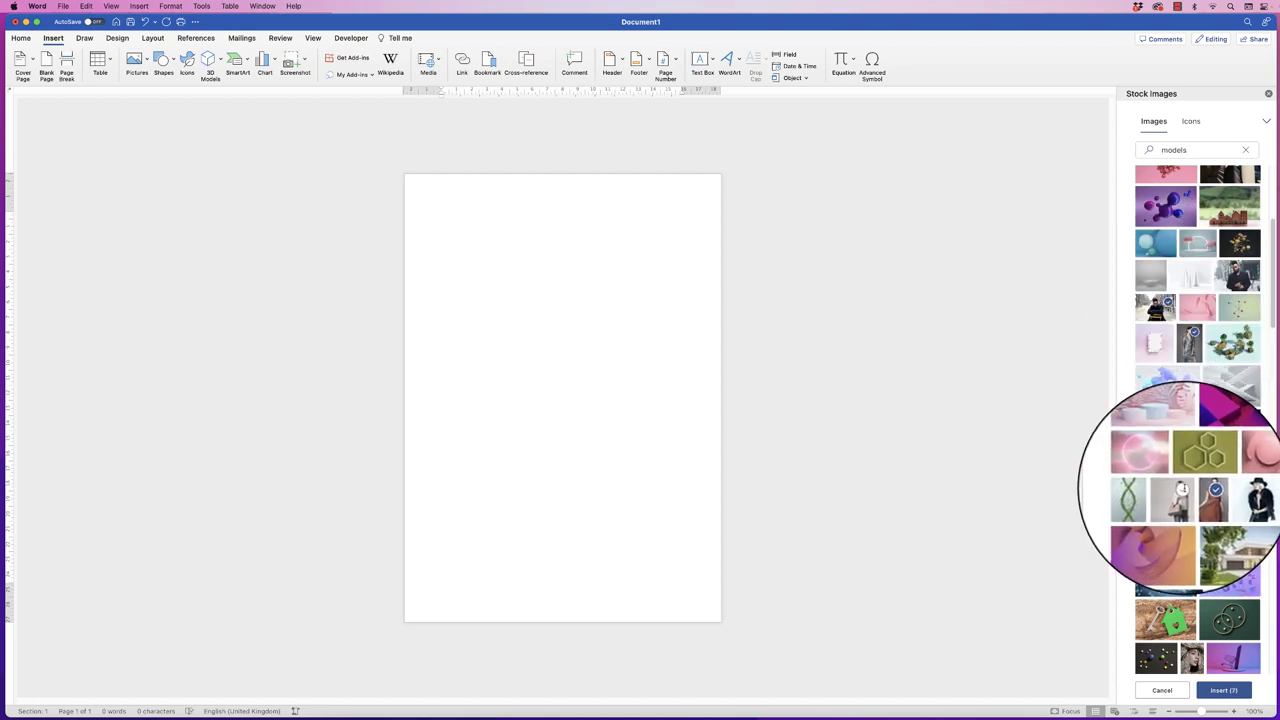
pyautogui.click(1235, 492)
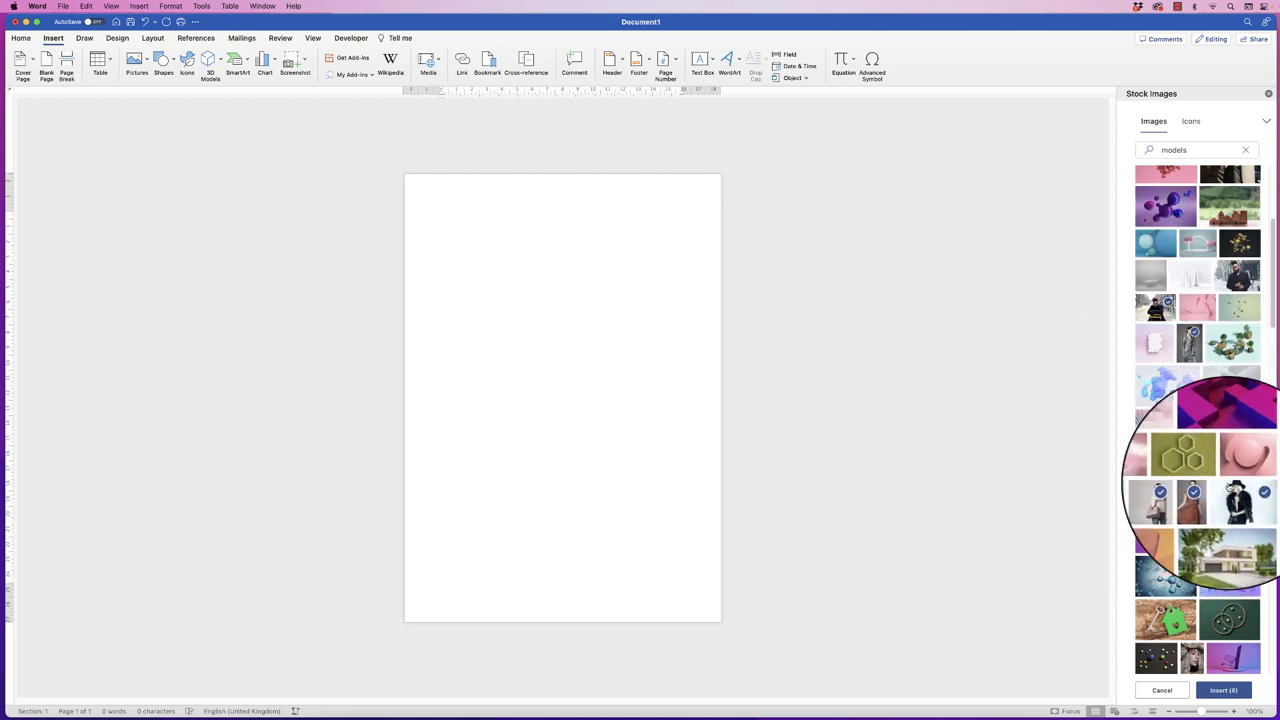
pyautogui.click(1228, 255)
pyautogui.moveTo(1274, 323); pyautogui.dragTo(1273, 560)
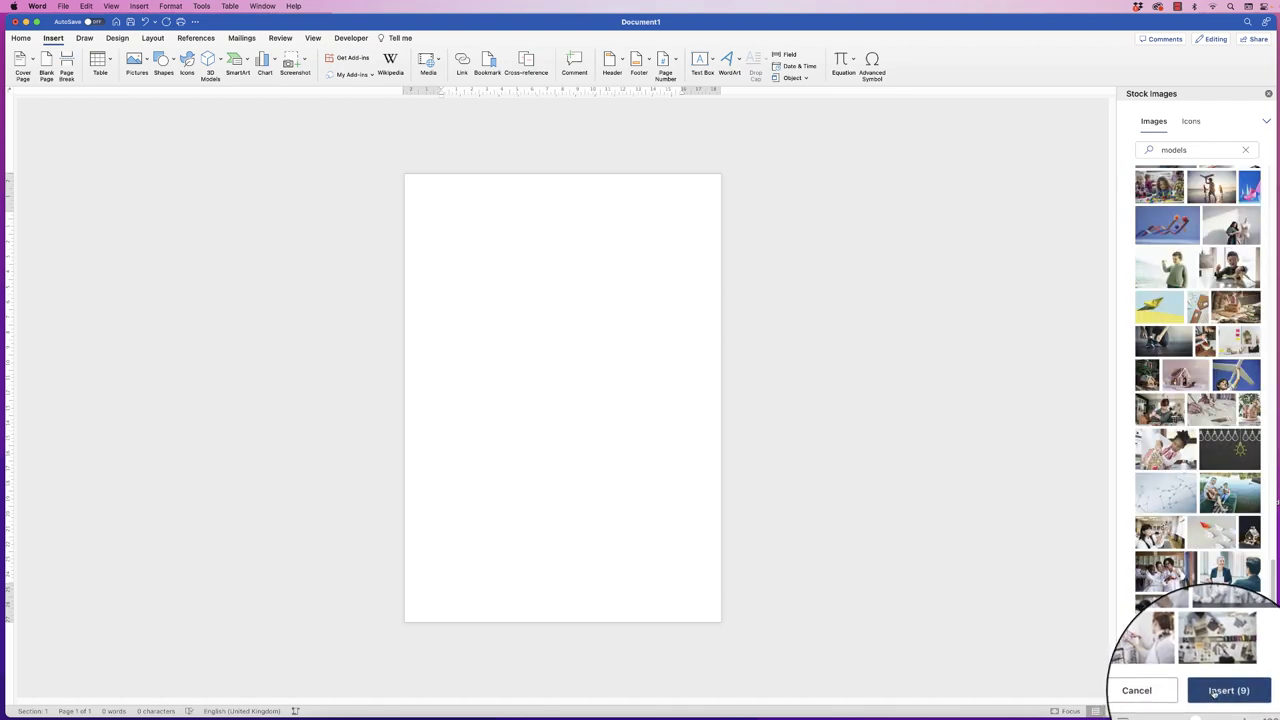
pyautogui.click(1214, 692)
pyautogui.moveTo(1114, 328); pyautogui.dragTo(1119, 86)
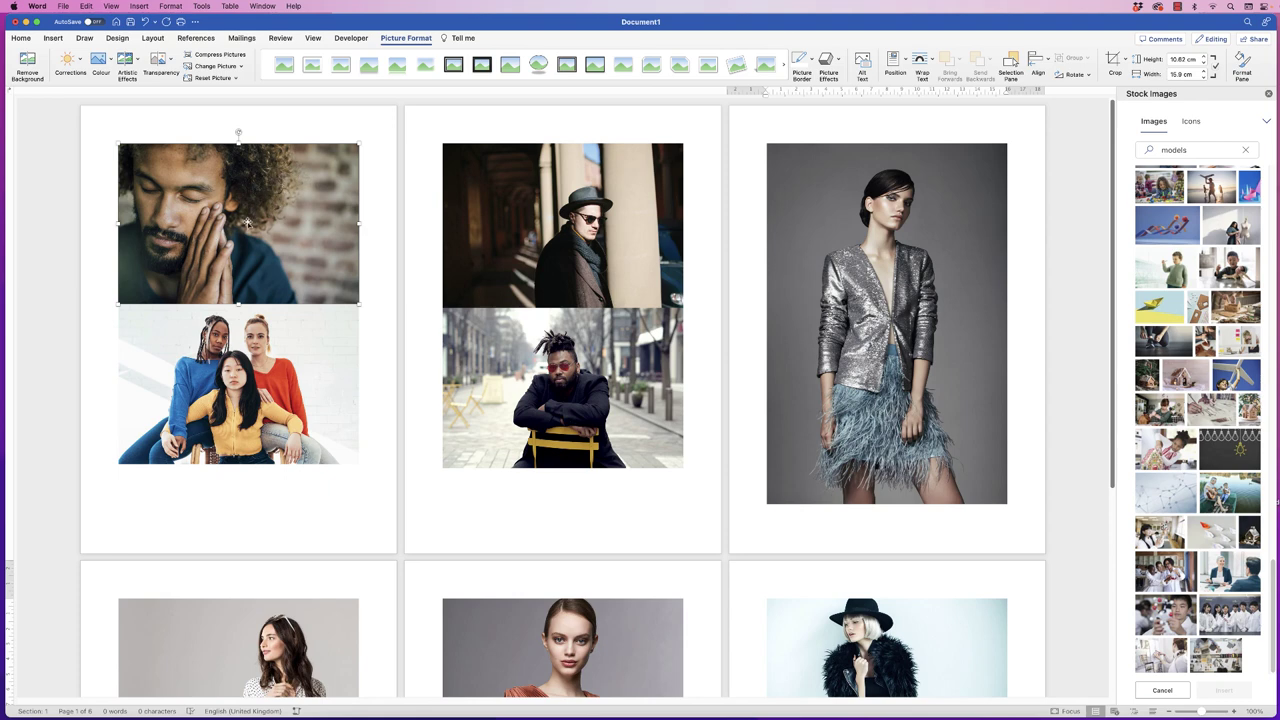
# Set the curly-haired man's picture to In Front of Text and move it to the first page's right edge
pyautogui.moveTo(236, 218); pyautogui.dragTo(273, 215)
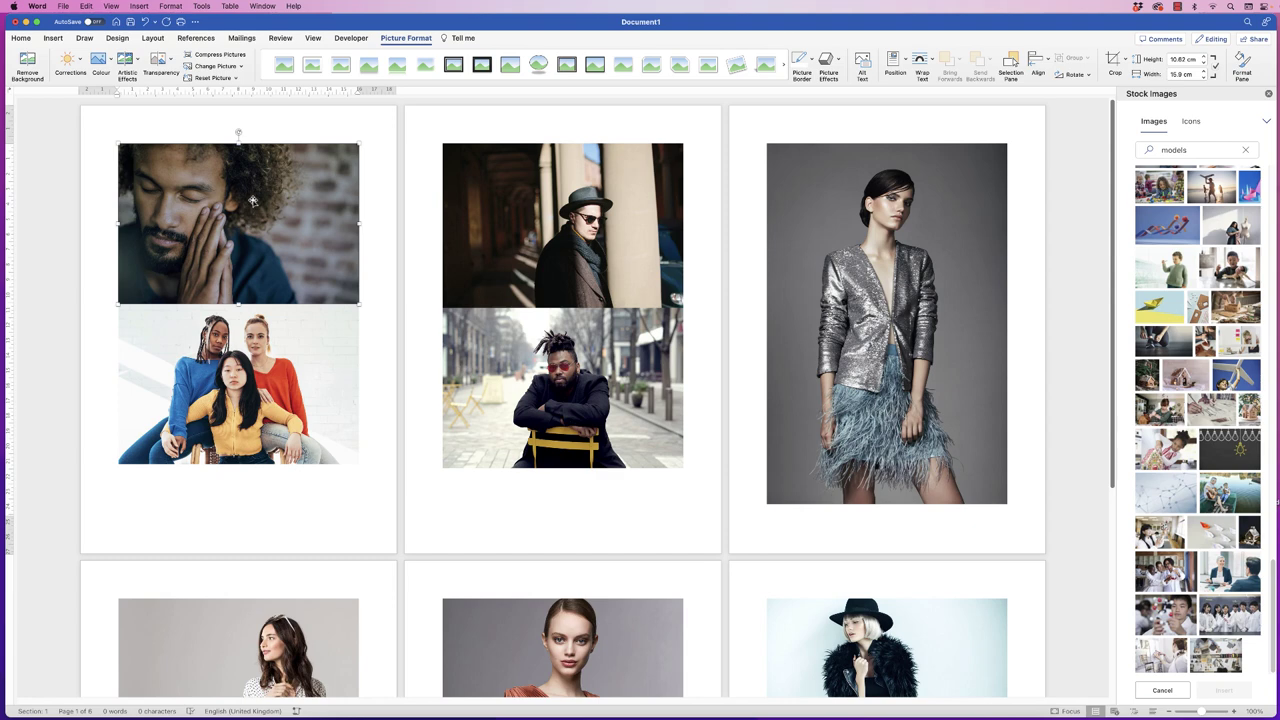
pyautogui.rightClick(251, 196)
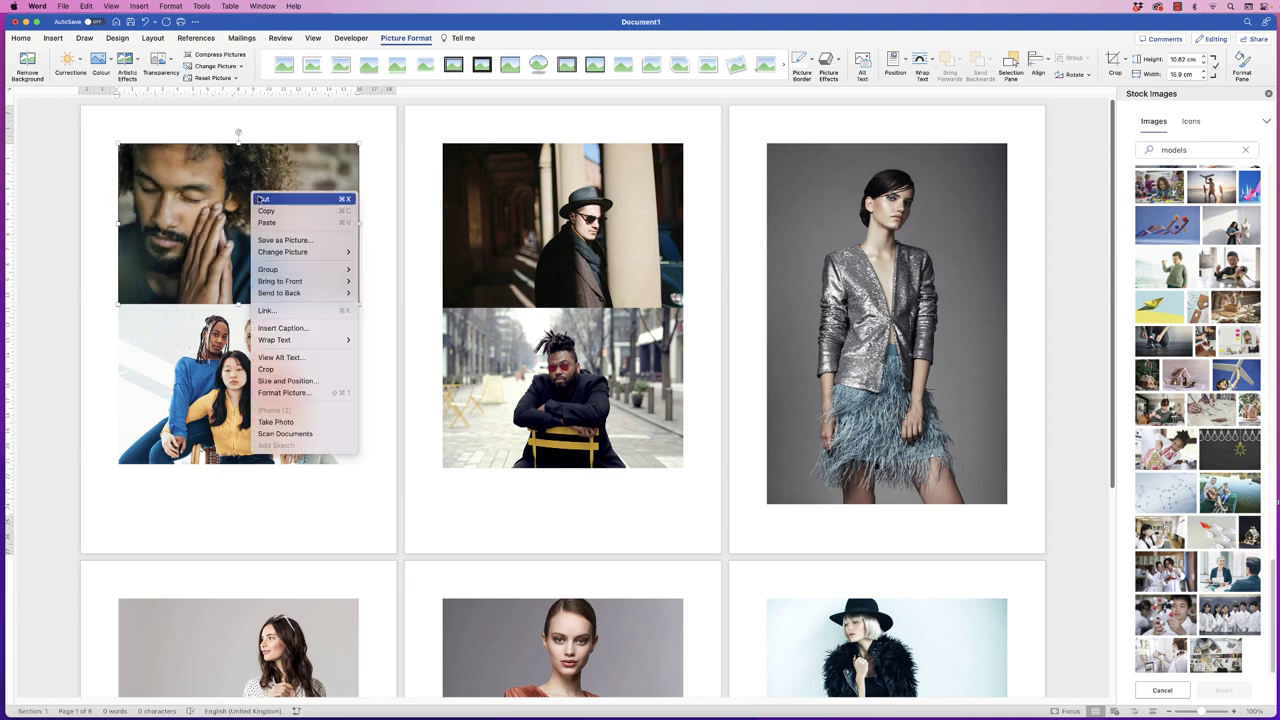
pyautogui.moveTo(288, 345)
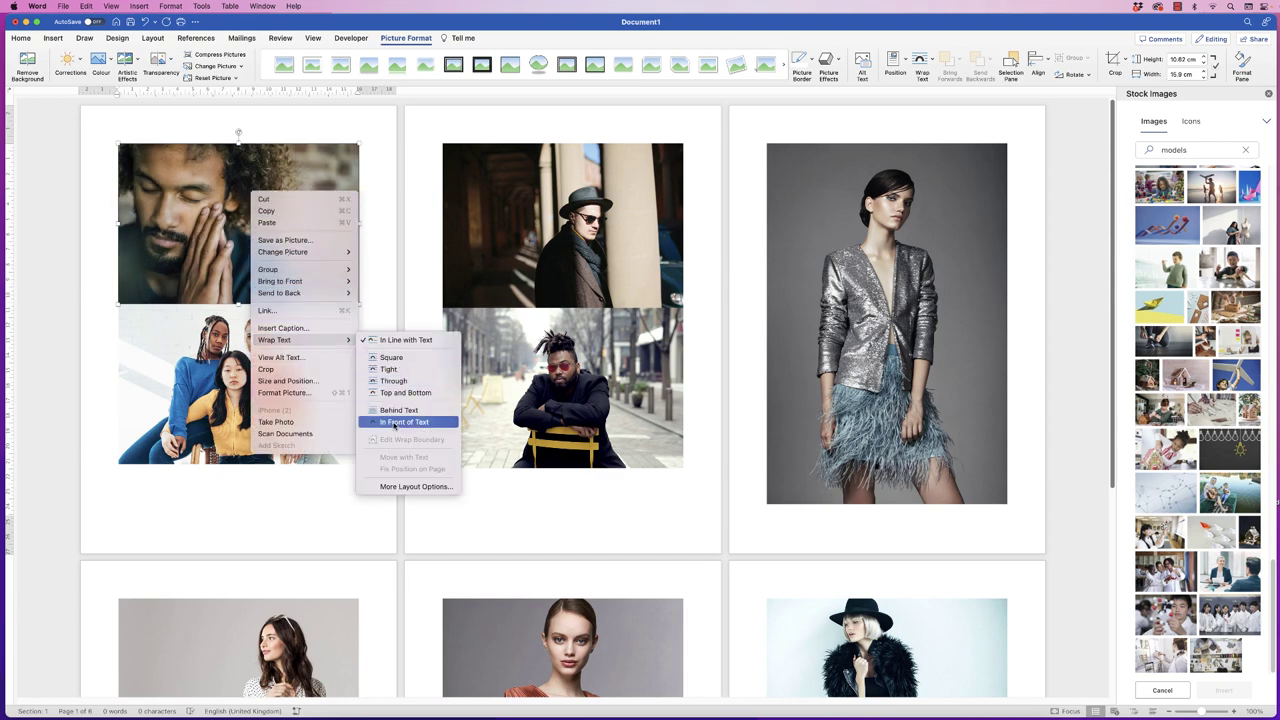
pyautogui.click(396, 423)
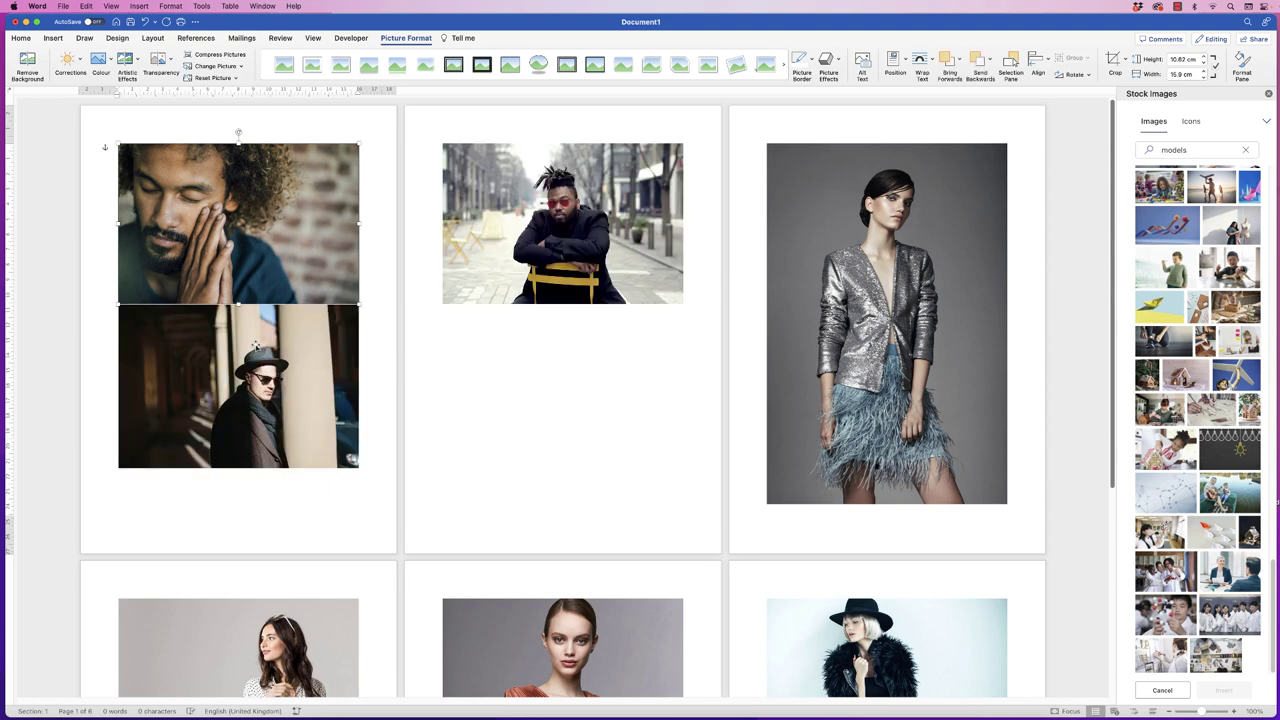
pyautogui.moveTo(231, 219); pyautogui.dragTo(281, 208)
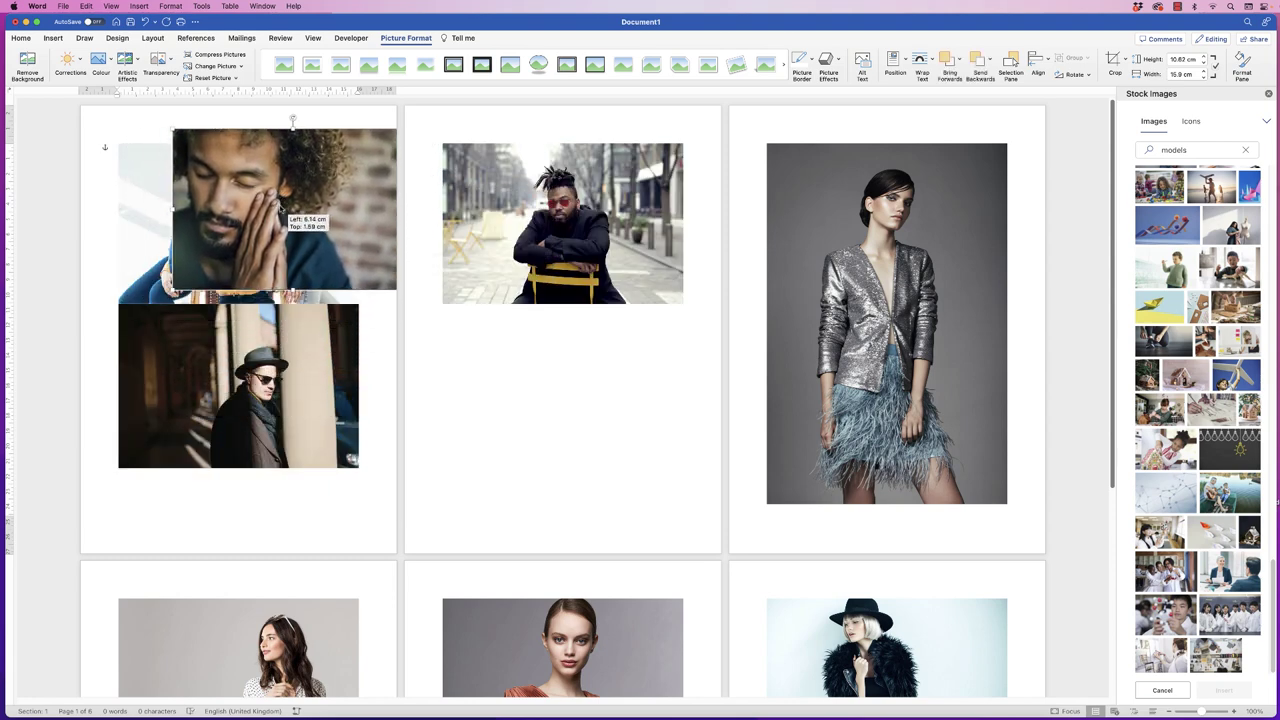
# Set the picture of the three women to In Front of Text and shrink it to about half its size
pyautogui.moveTo(143, 229); pyautogui.dragTo(144, 229)
pyautogui.rightClick(143, 226)
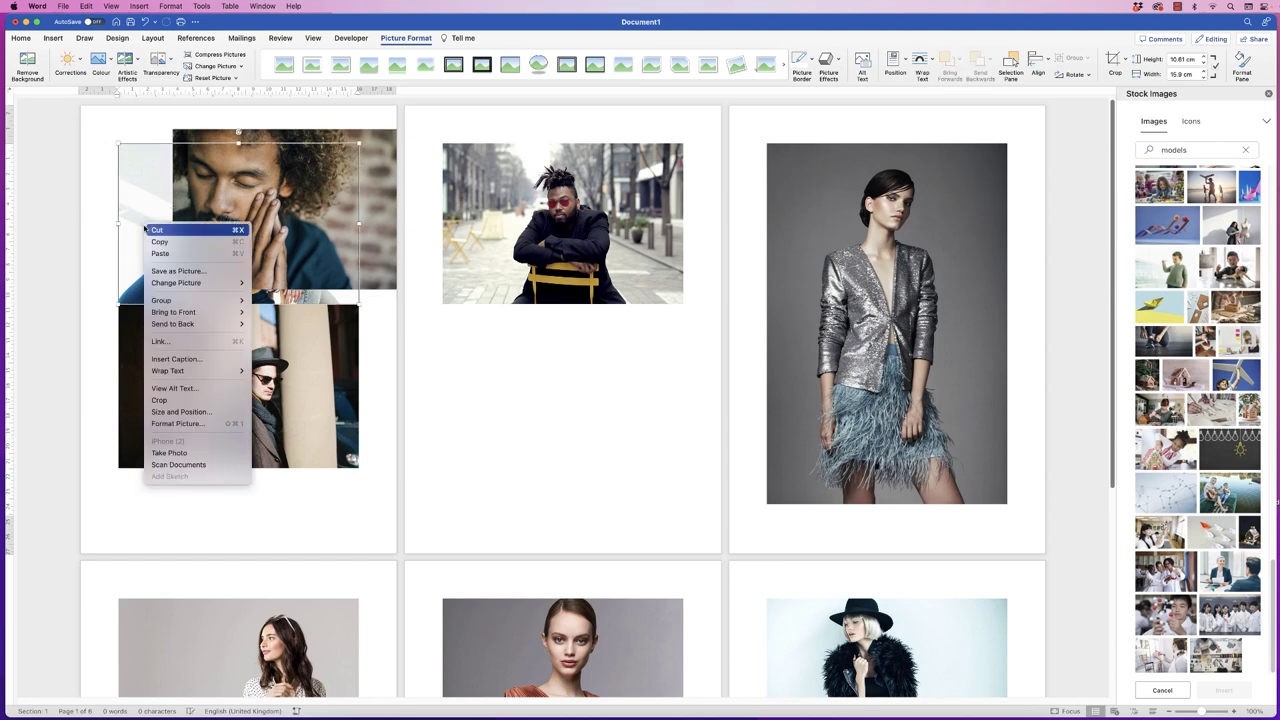
pyautogui.moveTo(209, 374)
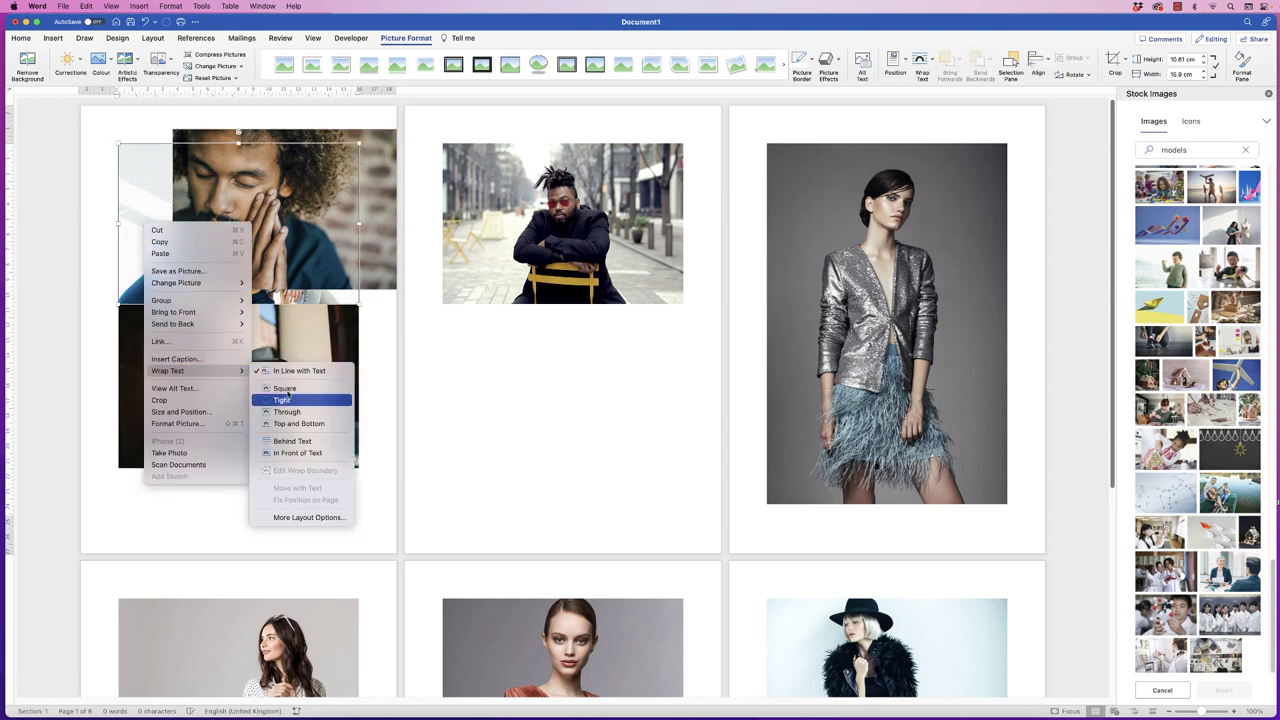
pyautogui.click(300, 453)
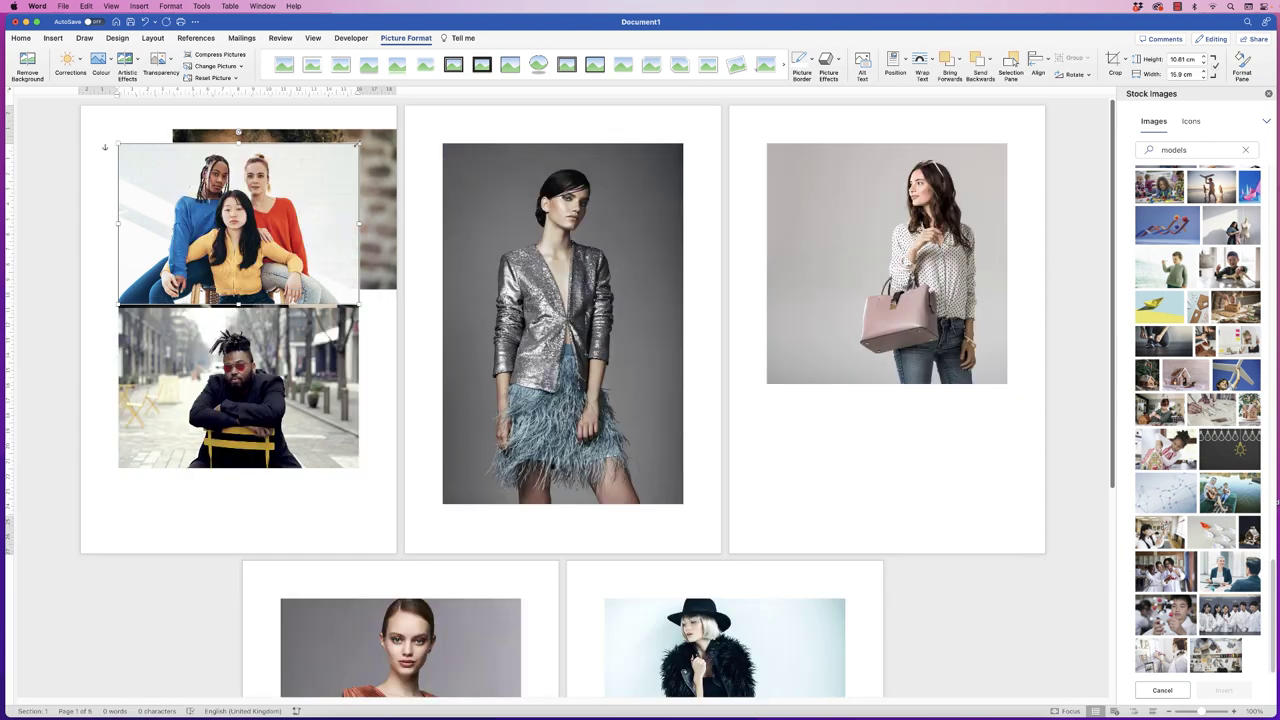
pyautogui.moveTo(357, 143); pyautogui.dragTo(229, 234)
# Set the seated man's picture and the picture of the man in the hat to In Front of Text, shrinking the latter to about 9 cm wide
pyautogui.rightClick(243, 343)
pyautogui.click(386, 580)
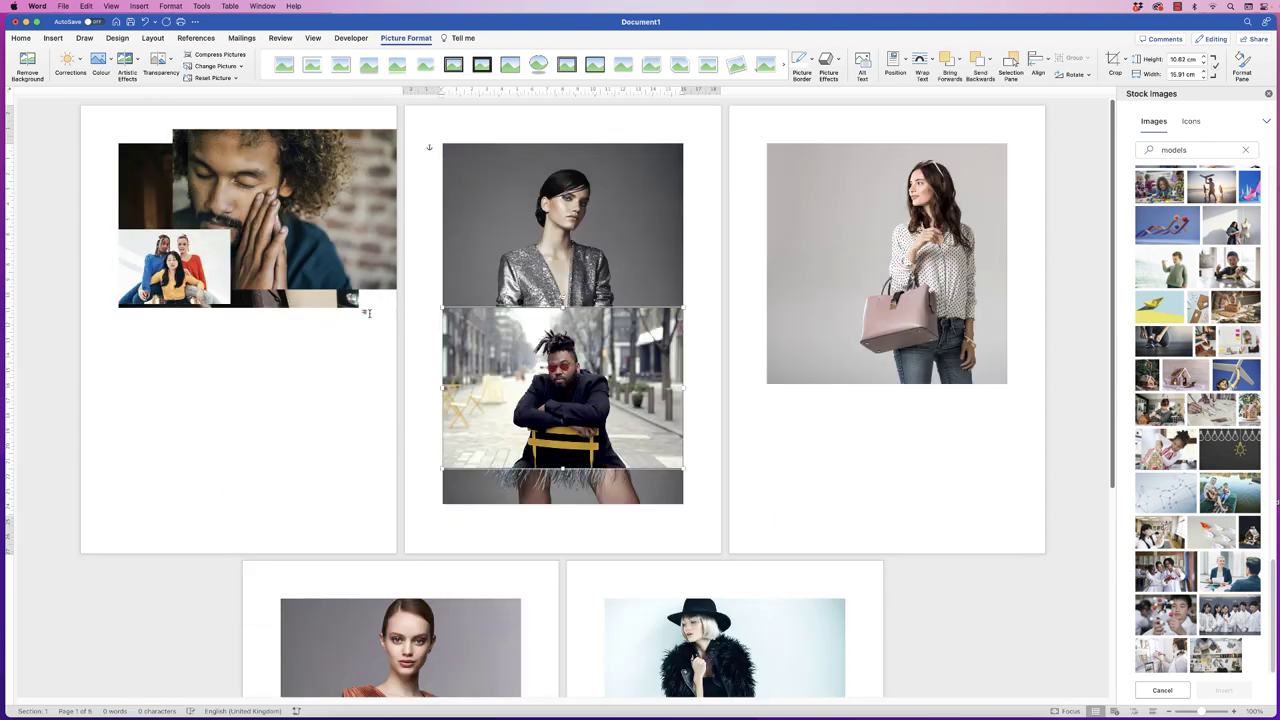
pyautogui.rightClick(327, 293)
pyautogui.click(414, 371)
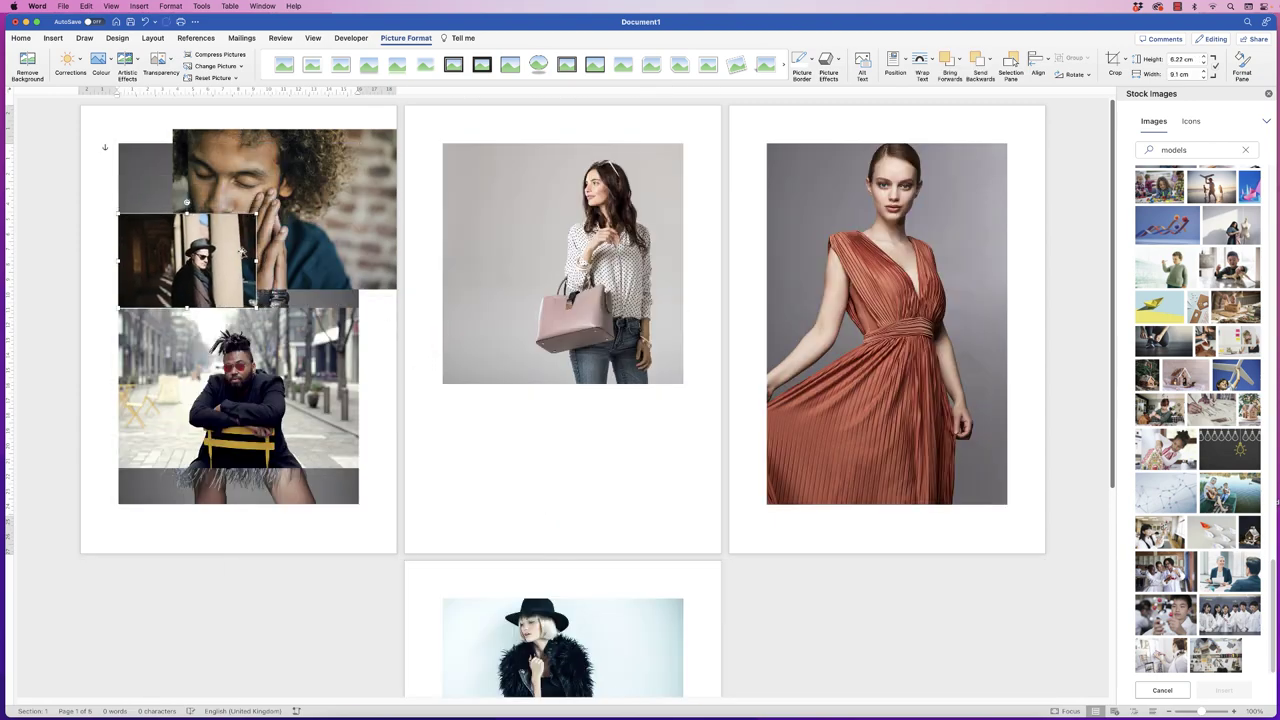
# Set the silver jacket and red dress pictures to In Front of Text and shrink both to about half size
pyautogui.rightClick(251, 457)
pyautogui.click(400, 565)
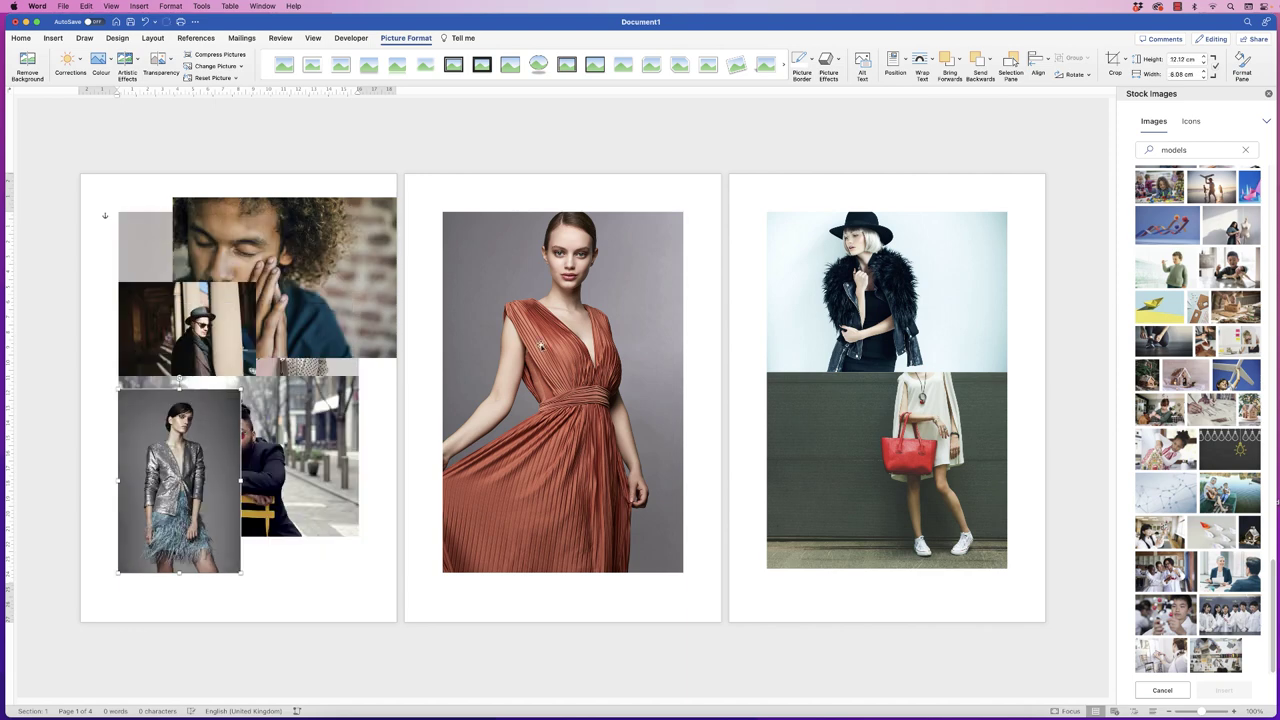
pyautogui.rightClick(548, 312)
pyautogui.click(700, 520)
pyautogui.moveTo(846, 211); pyautogui.dragTo(710, 414)
# Set the picture of the woman in the black hat and fur jacket to In Front of Text
pyautogui.rightClick(736, 281)
pyautogui.moveTo(790, 427)
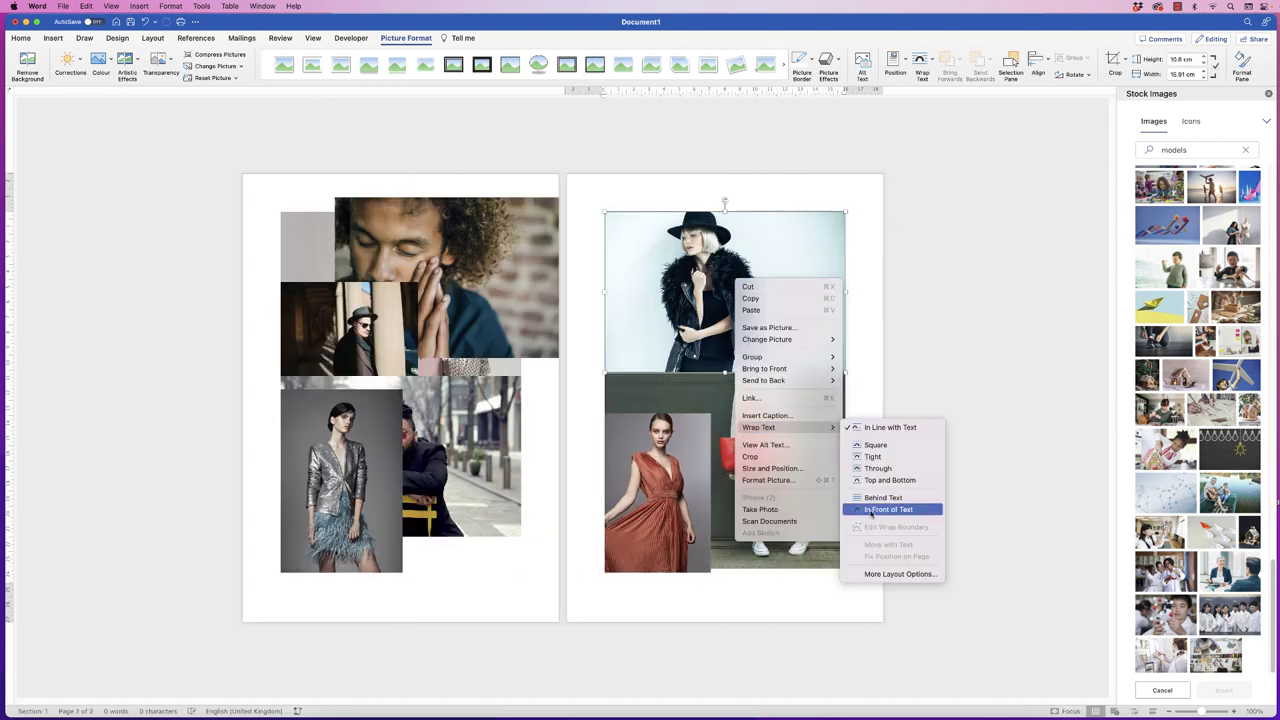
pyautogui.click(870, 512)
# Set the red handbag picture to In Front of Text, shrink it, and move it to the page's lower right
pyautogui.rightClick(752, 380)
pyautogui.moveTo(777, 526)
pyautogui.click(895, 613)
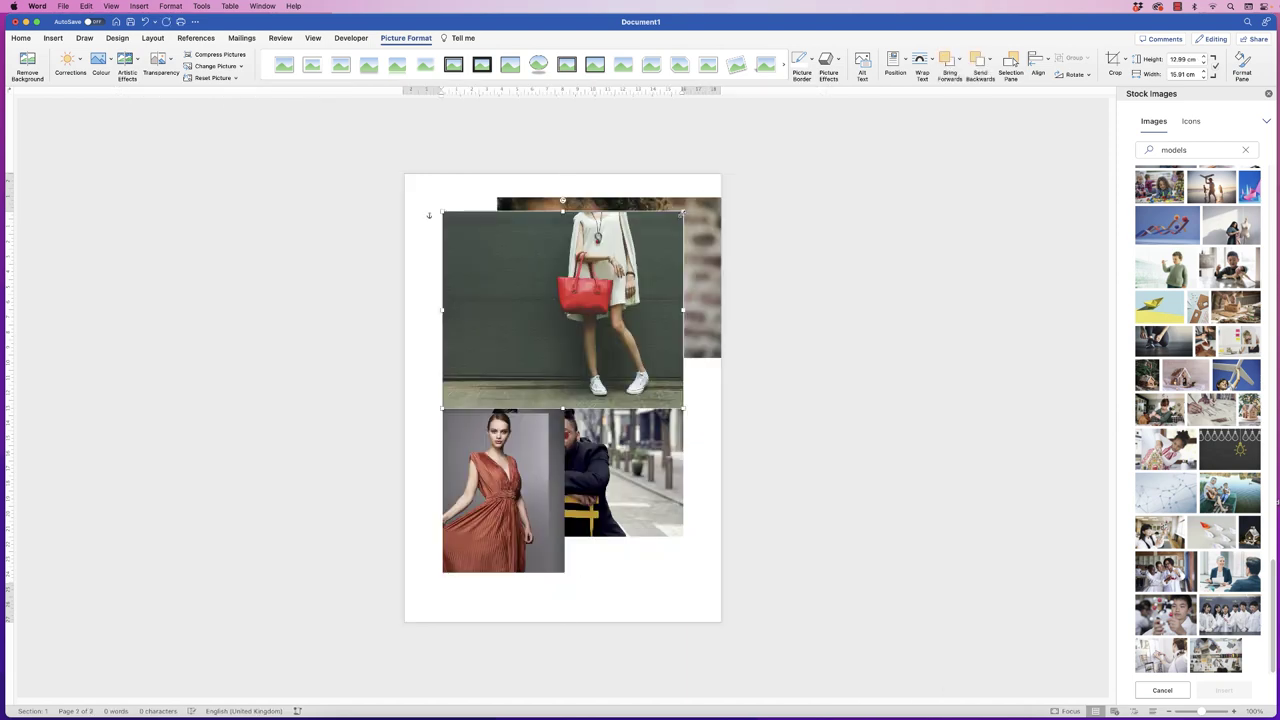
pyautogui.moveTo(683, 213); pyautogui.dragTo(578, 297)
pyautogui.moveTo(520, 360); pyautogui.dragTo(626, 530)
# Shrink the black hat woman's picture to about 10.4 cm wide and place it in the page's upper-left corner
pyautogui.moveTo(592, 296); pyautogui.dragTo(562, 312)
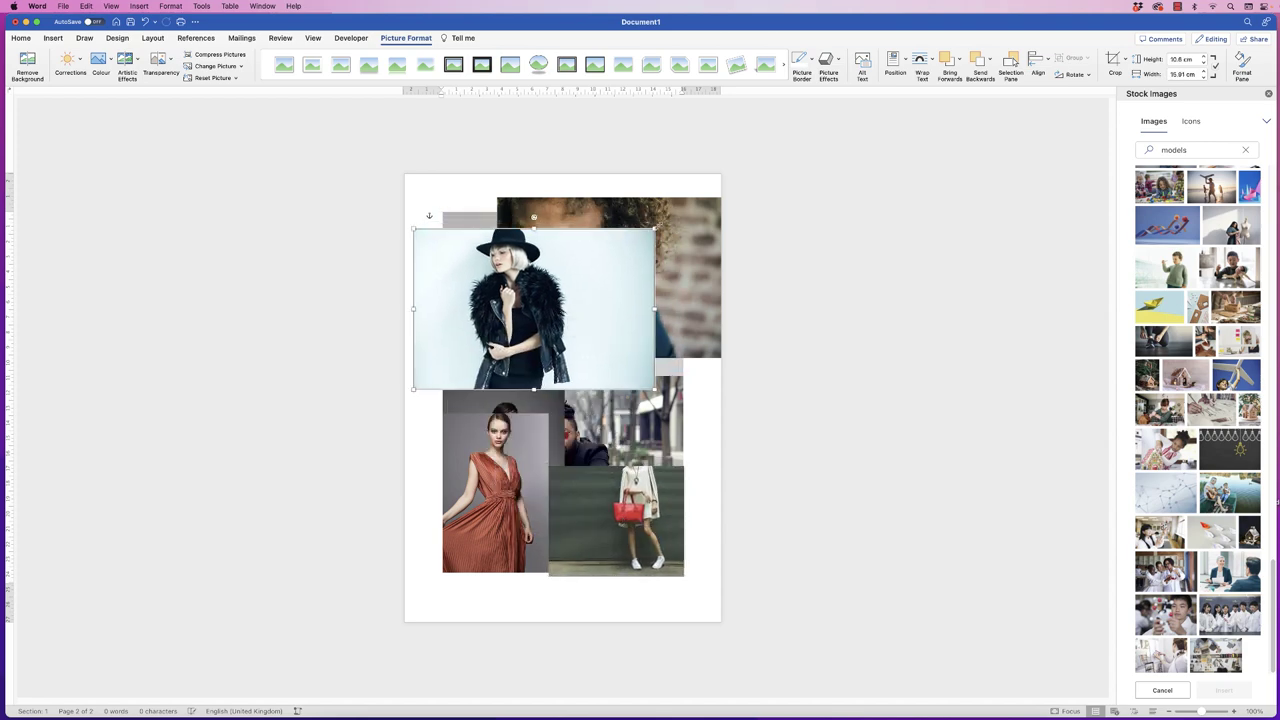
pyautogui.moveTo(655, 228); pyautogui.dragTo(491, 245)
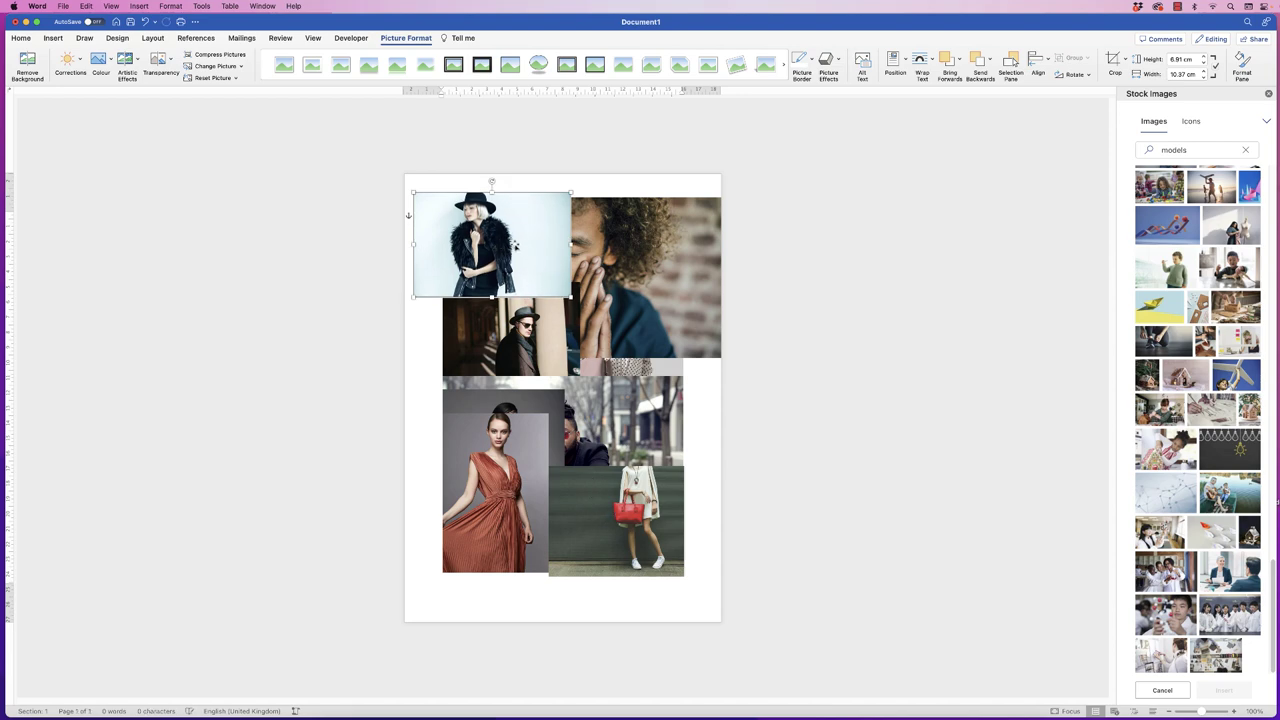
pyautogui.moveTo(515, 245)
pyautogui.mouseDown()
pyautogui.moveTo(536, 238)
pyautogui.moveTo(519, 236)
pyautogui.mouseUp()
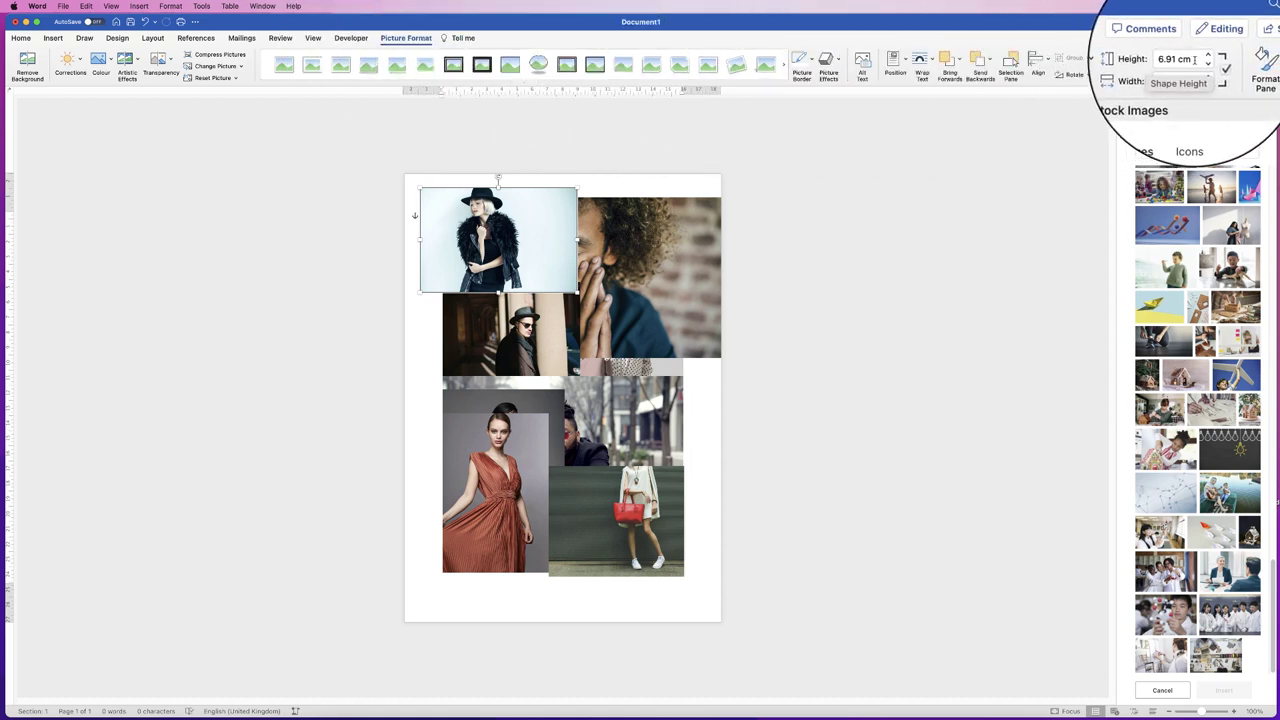
# Set the black hat woman's picture height to 5 cm and shift it slightly to the right
pyautogui.click(1194, 59)
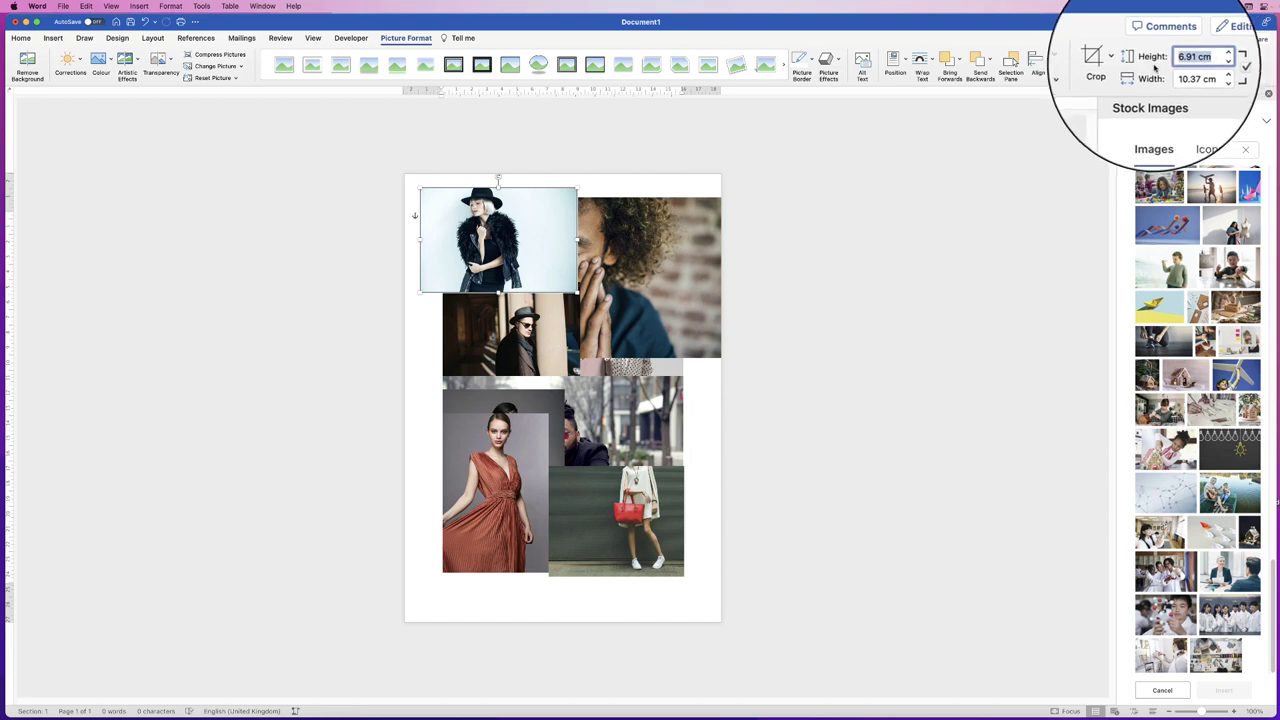
pyautogui.write('6')
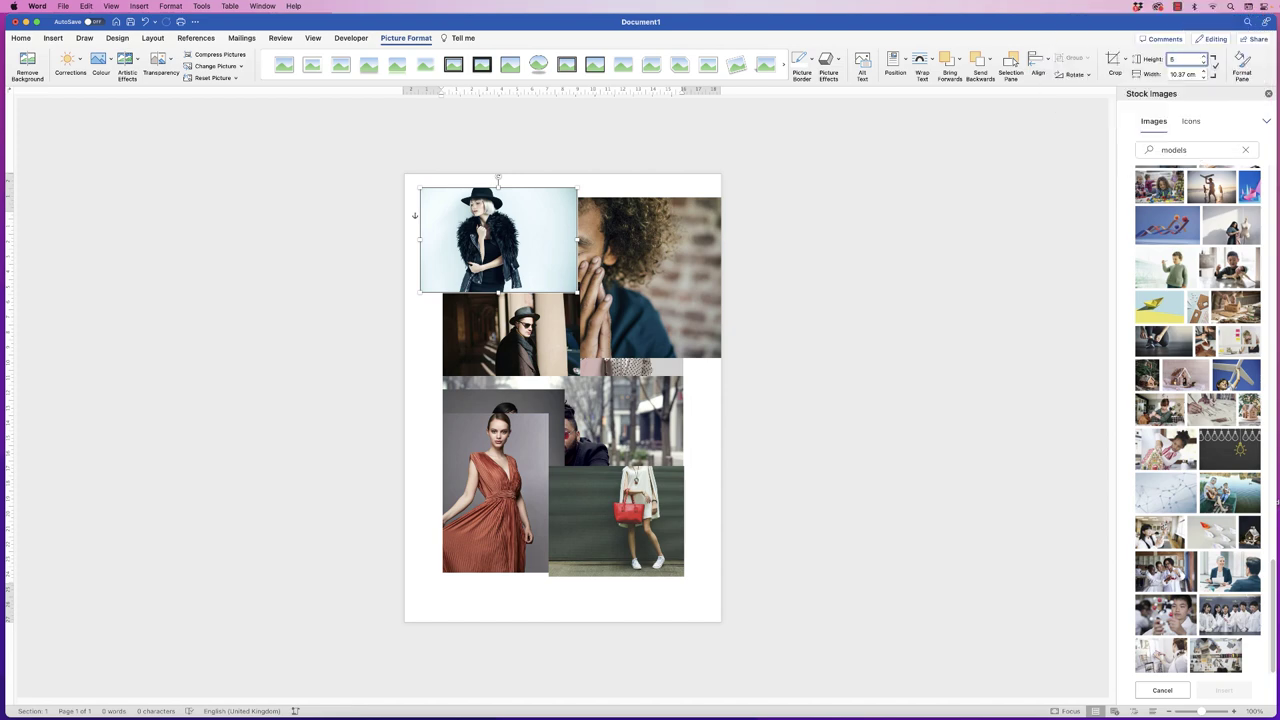
pyautogui.press('Return')
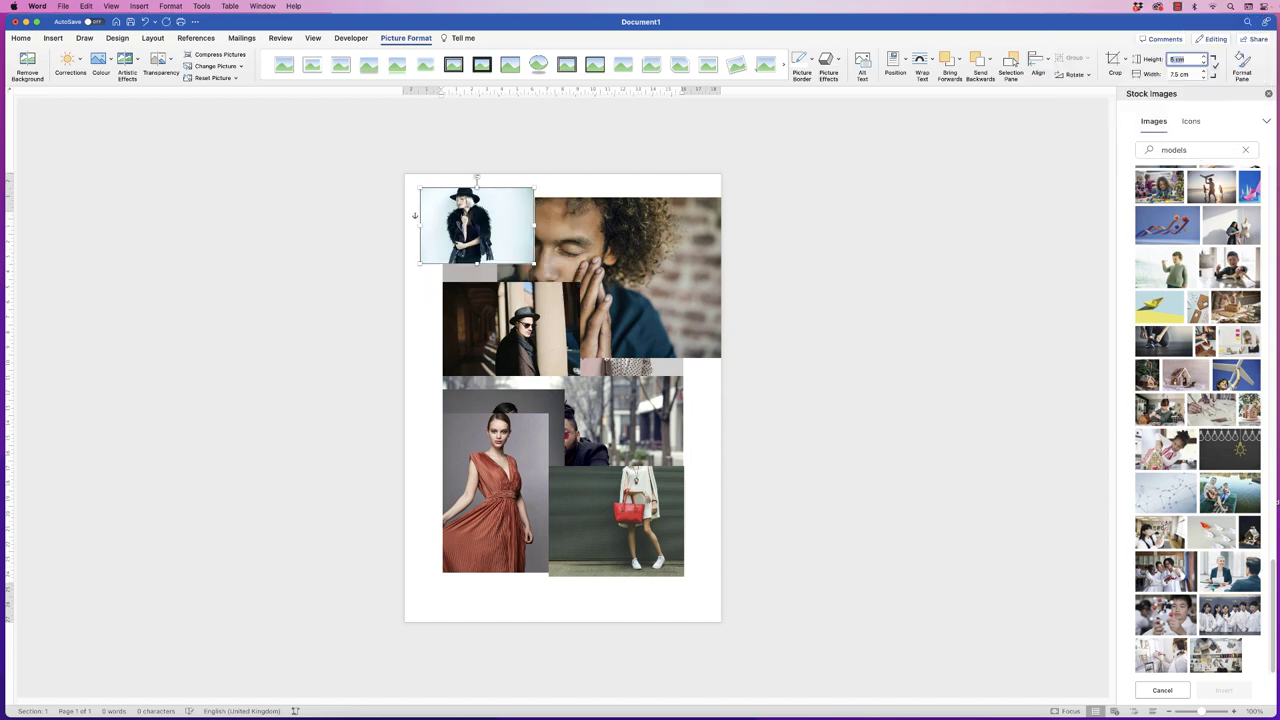
pyautogui.moveTo(477, 225)
pyautogui.mouseDown()
pyautogui.moveTo(478, 238)
pyautogui.moveTo(483, 225)
pyautogui.mouseUp()
# Set the height of the curly-haired man's picture to 5 cm
pyautogui.click(630, 270)
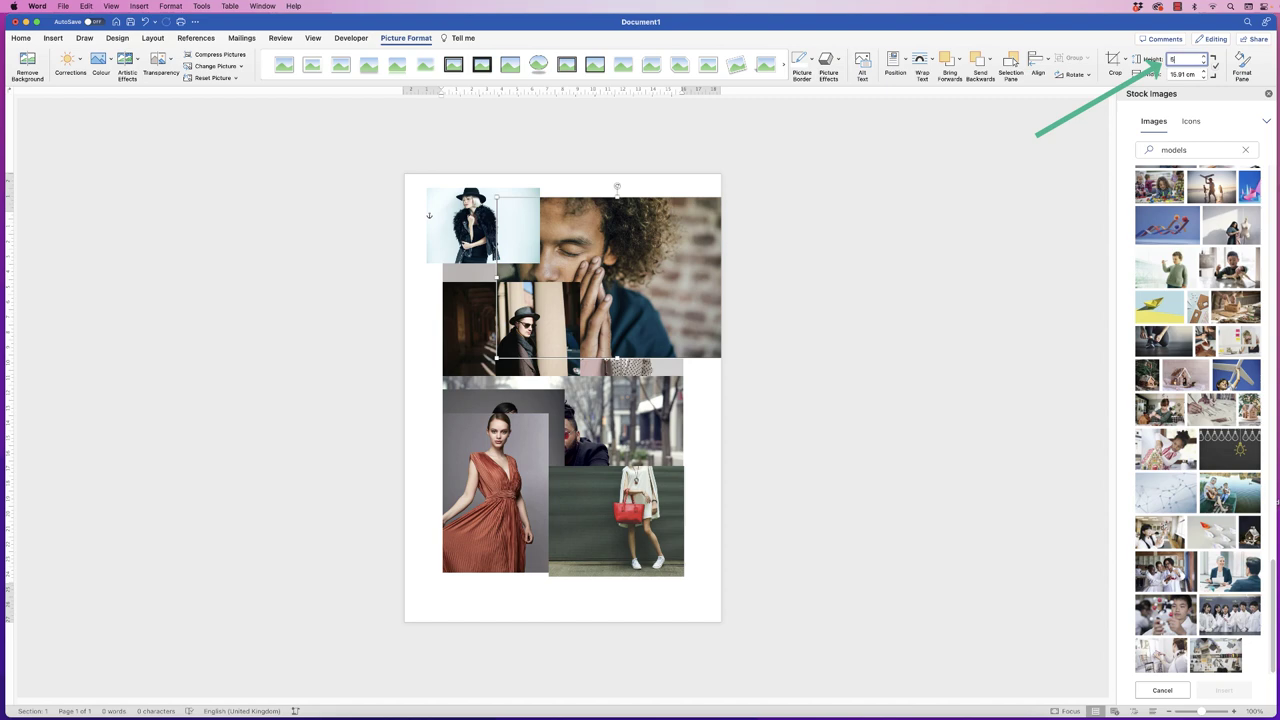
pyautogui.write('5')
pyautogui.press('Return')
pyautogui.press('super+z')
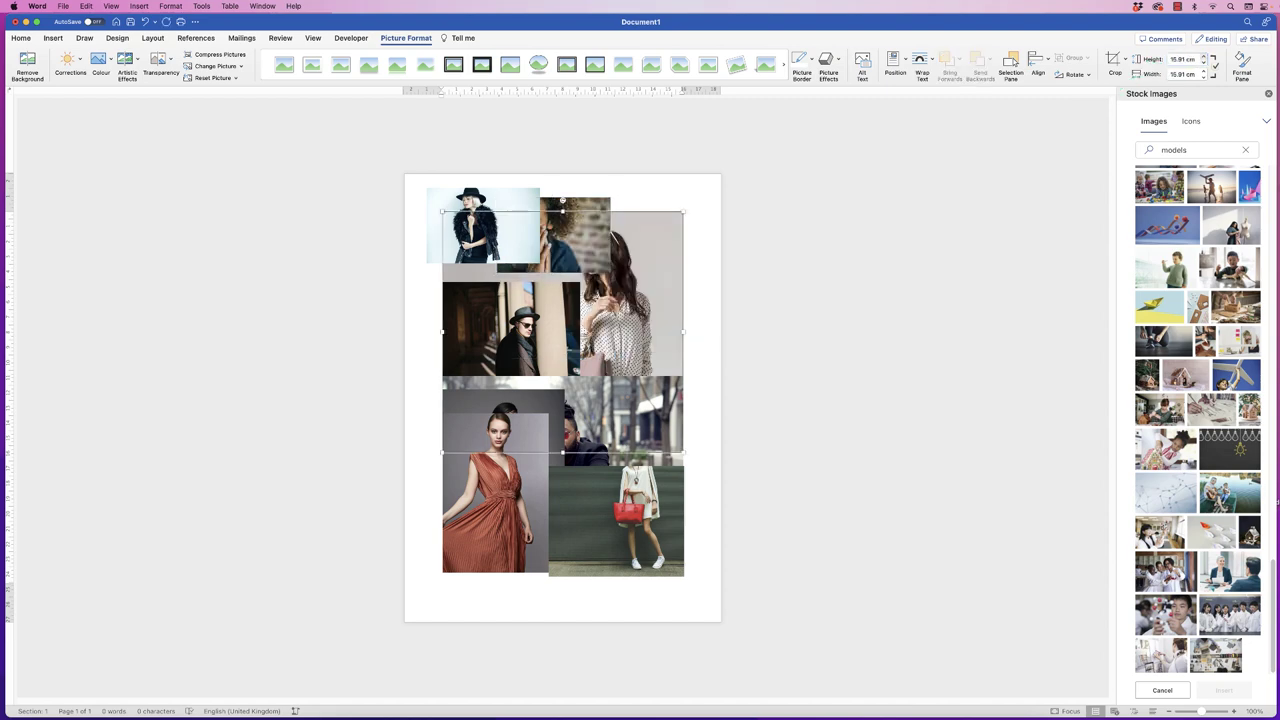
# Set the pictures of the pink handbag woman, the three women and the man in the hat to 5 cm high
pyautogui.press('super+z')
pyautogui.press('super+z')
pyautogui.press('super+z')
pyautogui.press('super+z')
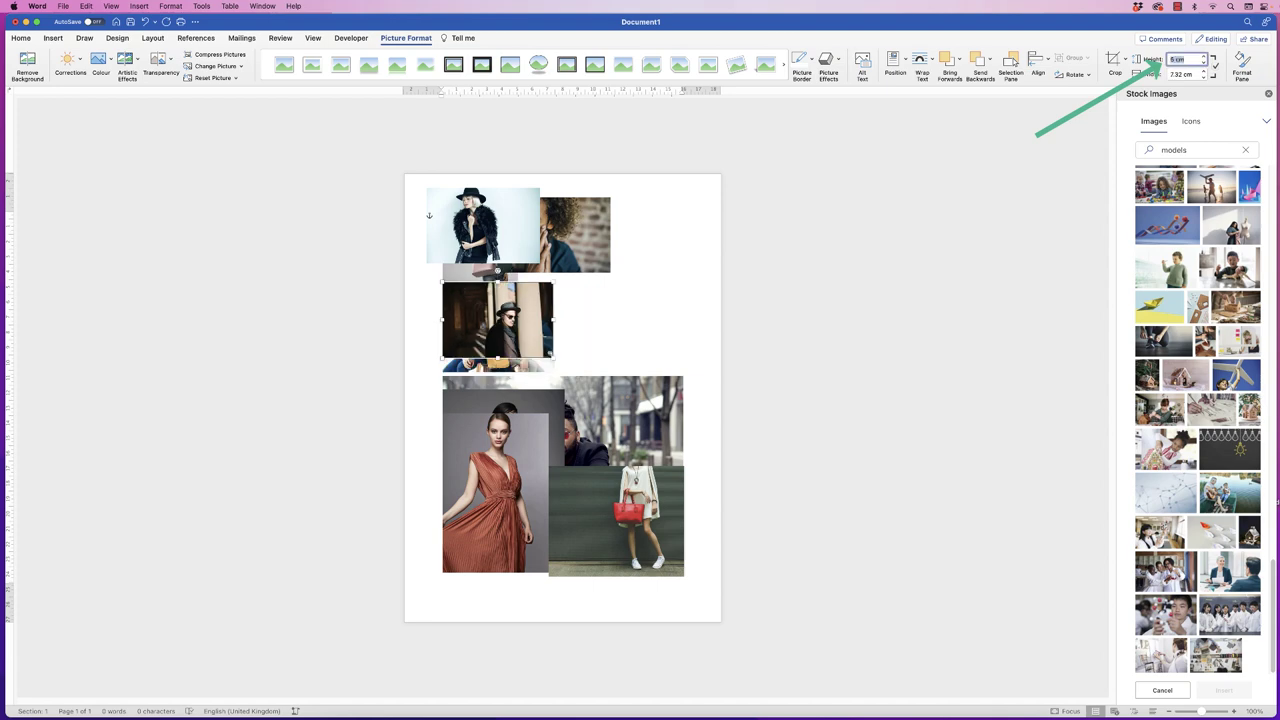
# Set the pictures of the seated man in red glasses, the red dress woman and the silver jacket woman to 5 cm high
pyautogui.press('super+z')
pyautogui.press('super+z')
pyautogui.press('super+z')
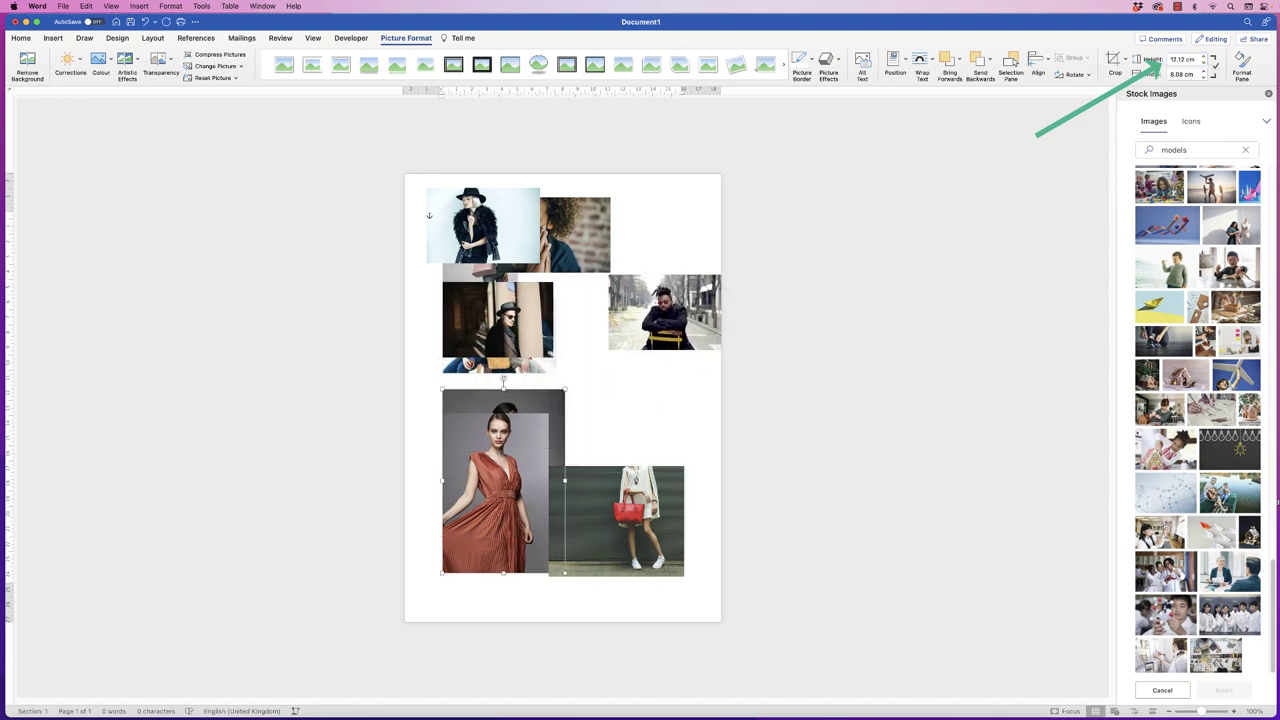
pyautogui.press('Return')
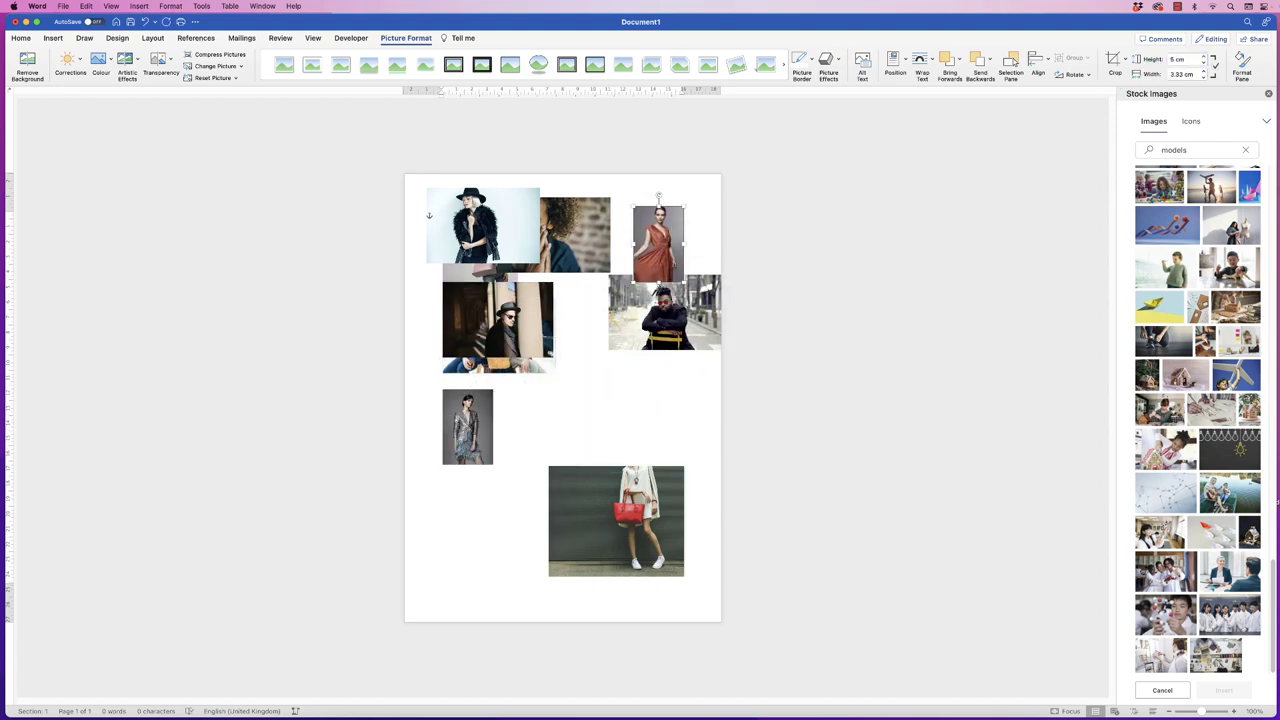
# Spread the overlapping pictures apart on the page and place the curly-haired man beside the black hat woman
pyautogui.moveTo(622, 524); pyautogui.dragTo(552, 548)
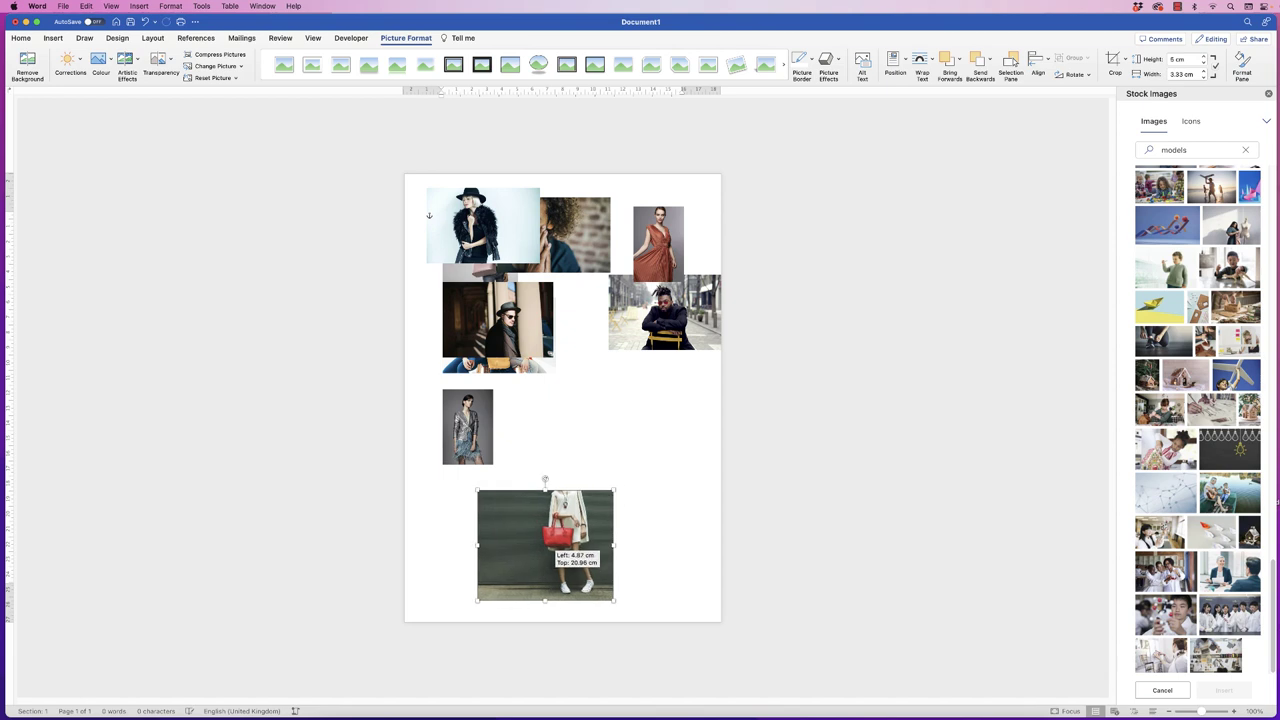
pyautogui.moveTo(575, 235); pyautogui.dragTo(632, 412)
pyautogui.click(497, 320)
pyautogui.moveTo(497, 320); pyautogui.dragTo(630, 323)
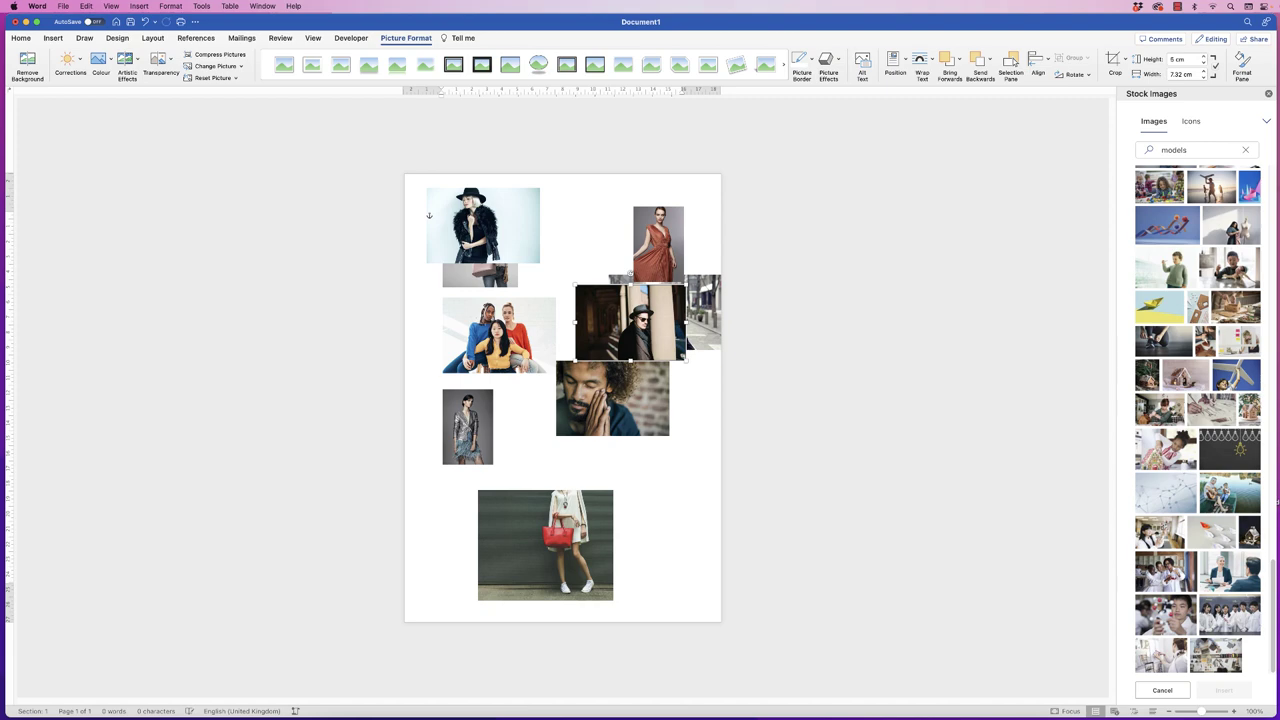
pyautogui.moveTo(496, 336)
pyautogui.mouseDown()
pyautogui.moveTo(601, 227)
pyautogui.moveTo(520, 338)
pyautogui.moveTo(498, 305)
pyautogui.moveTo(670, 308)
pyautogui.moveTo(741, 336)
pyautogui.moveTo(488, 353)
pyautogui.mouseUp()
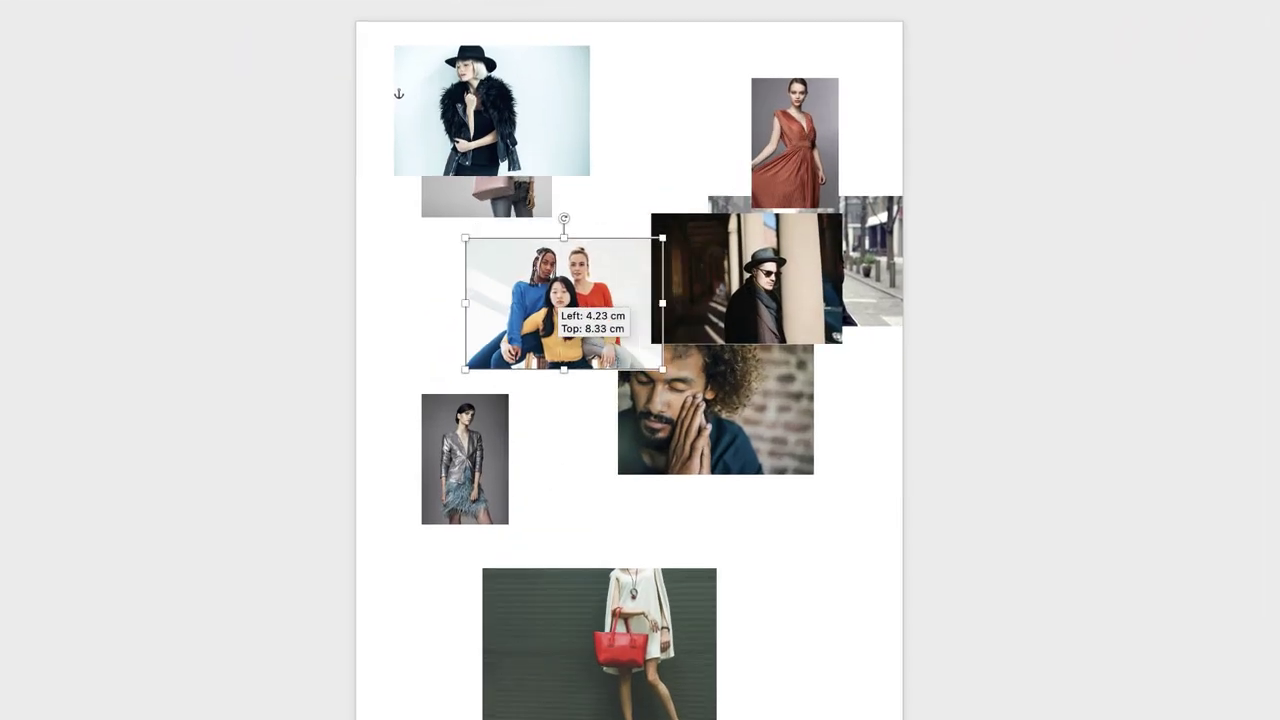
pyautogui.click(741, 330)
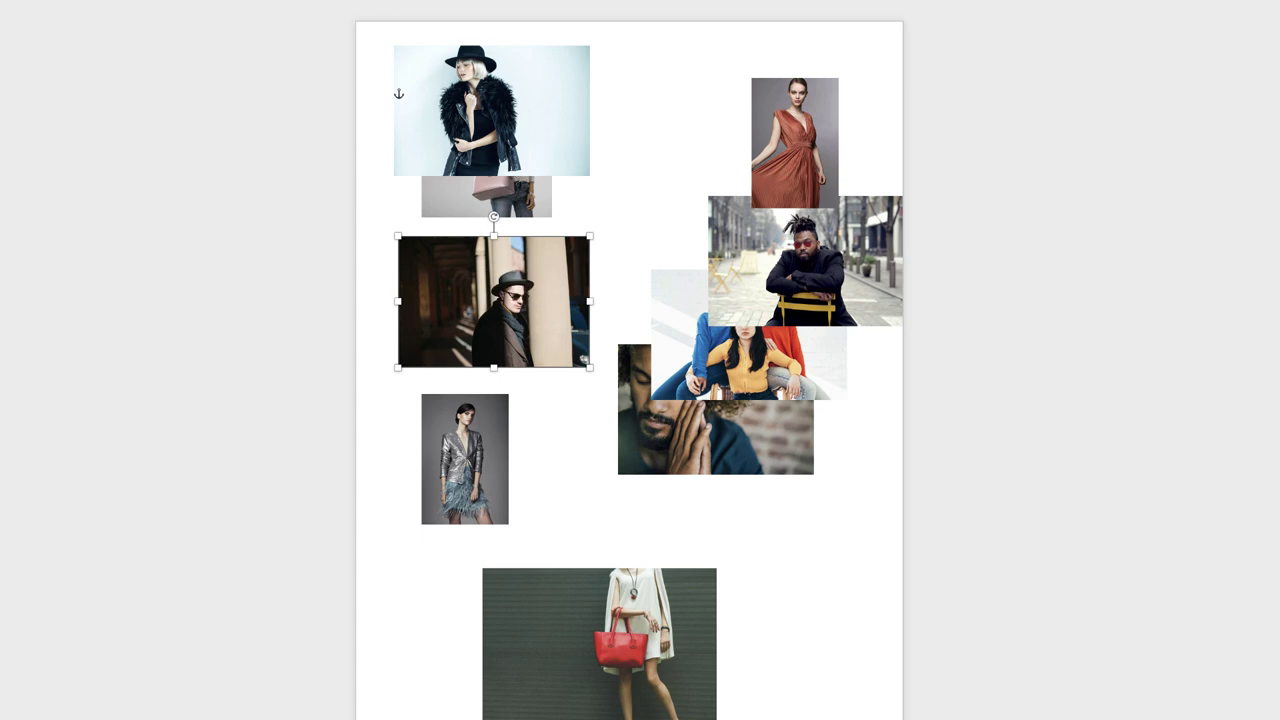
pyautogui.moveTo(500, 200)
pyautogui.mouseDown()
pyautogui.moveTo(726, 413)
pyautogui.moveTo(807, 640)
pyautogui.moveTo(500, 200)
pyautogui.mouseUp()
pyautogui.moveTo(704, 456); pyautogui.dragTo(690, 156)
# Wrap the pink handbag woman's picture in front of text and move it to free space lower on the page
pyautogui.moveTo(486, 200)
pyautogui.mouseDown()
pyautogui.moveTo(769, 556)
pyautogui.moveTo(486, 200)
pyautogui.mouseUp()
pyautogui.rightClick(516, 192)
pyautogui.moveTo(652, 446)
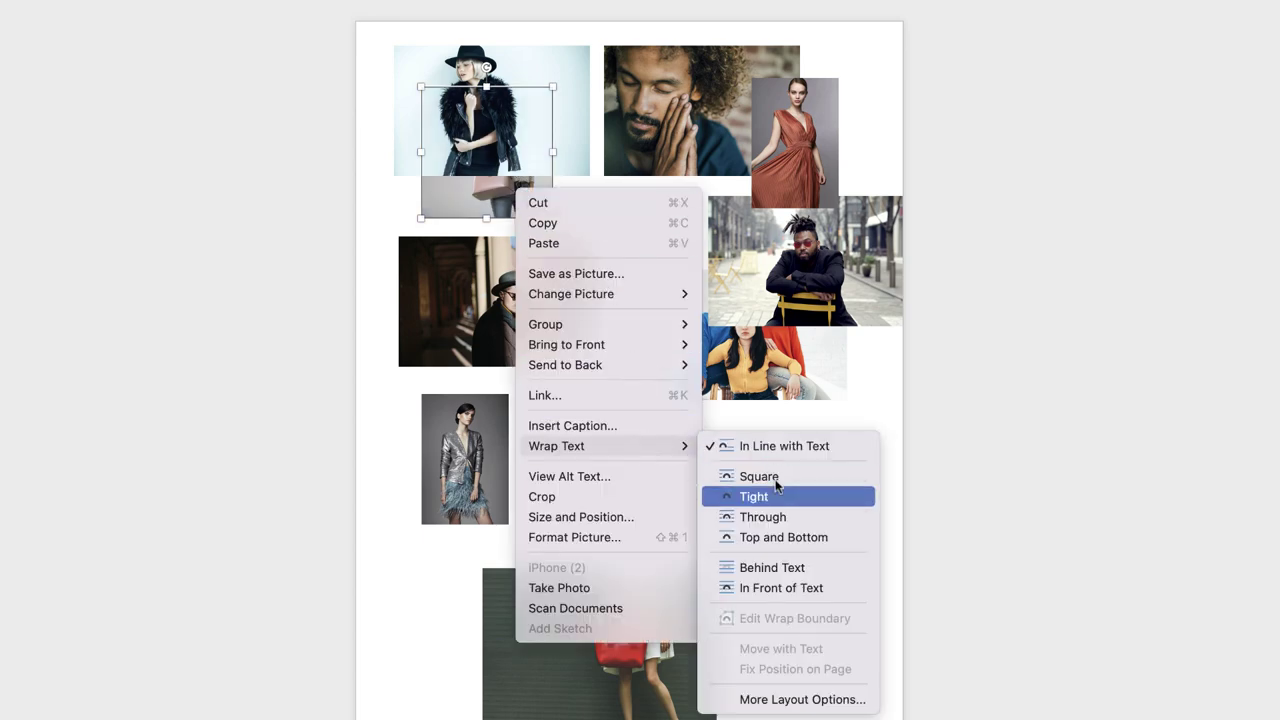
pyautogui.click(774, 588)
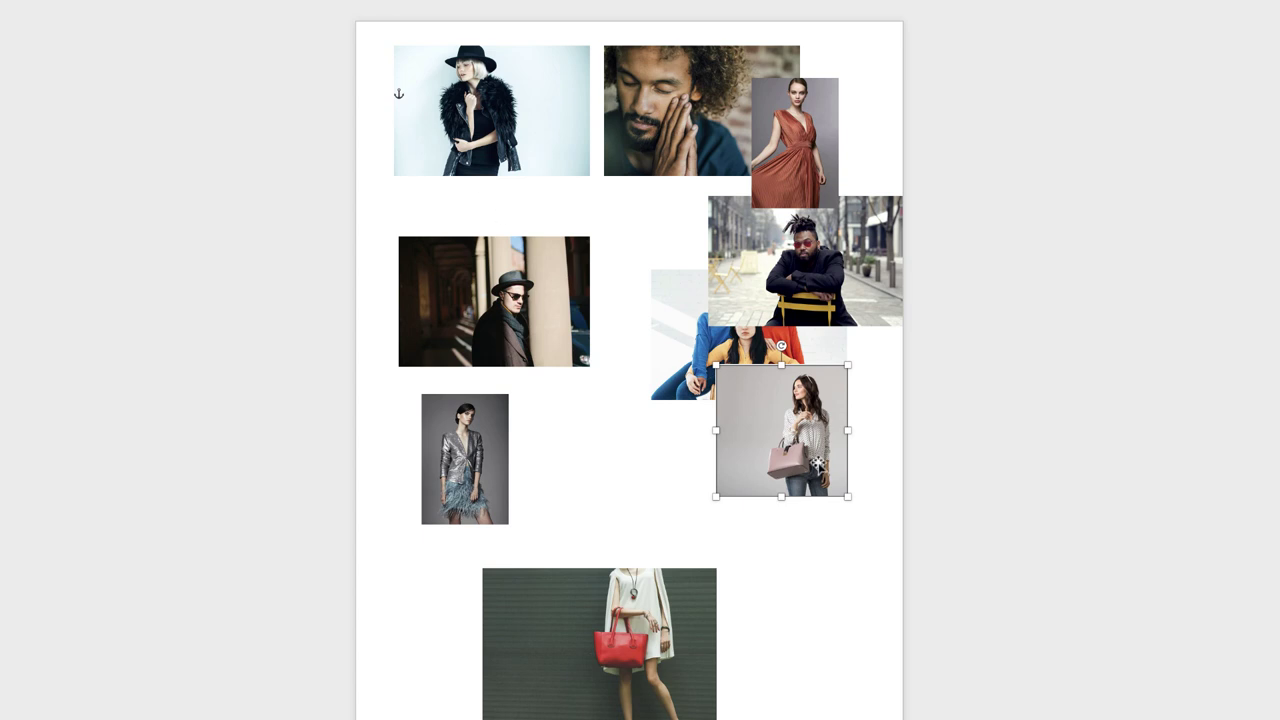
pyautogui.moveTo(796, 426); pyautogui.dragTo(812, 548)
# Line up the black hat woman, the curly-haired man and the red dress woman as the page's top row
pyautogui.moveTo(789, 133); pyautogui.dragTo(837, 100)
pyautogui.moveTo(719, 105); pyautogui.dragTo(708, 105)
pyautogui.moveTo(516, 97); pyautogui.dragTo(506, 99)
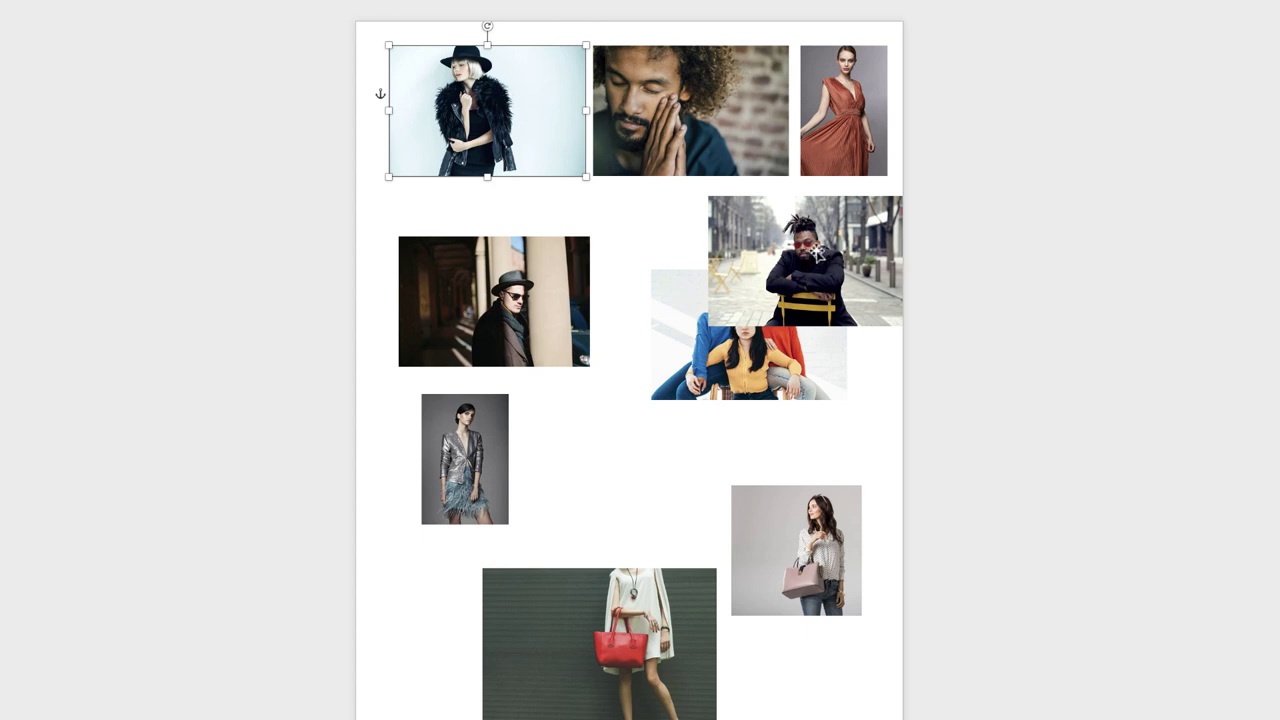
# Start a second row with the man in the hat and the seated man, setting the pink handbag woman and three women below
pyautogui.moveTo(818, 252); pyautogui.dragTo(818, 243)
pyautogui.moveTo(495, 298); pyautogui.dragTo(488, 249)
pyautogui.moveTo(805, 560); pyautogui.dragTo(651, 270)
pyautogui.moveTo(809, 263); pyautogui.dragTo(792, 263)
pyautogui.moveTo(650, 262); pyautogui.dragTo(622, 418)
pyautogui.moveTo(771, 348); pyautogui.dragTo(792, 410)
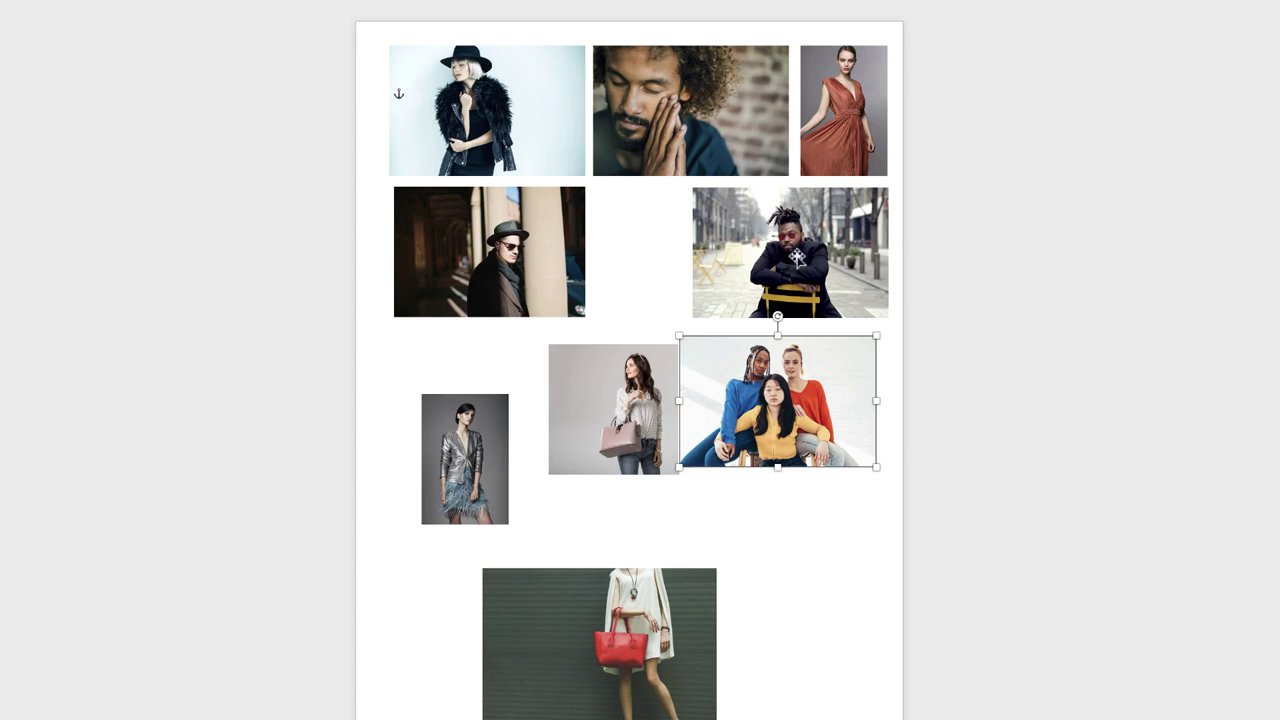
# Crop both sides of the seated man's picture, shift it right and fit the pink handbag woman into the second row's gap
pyautogui.moveTo(797, 258); pyautogui.dragTo(793, 262)
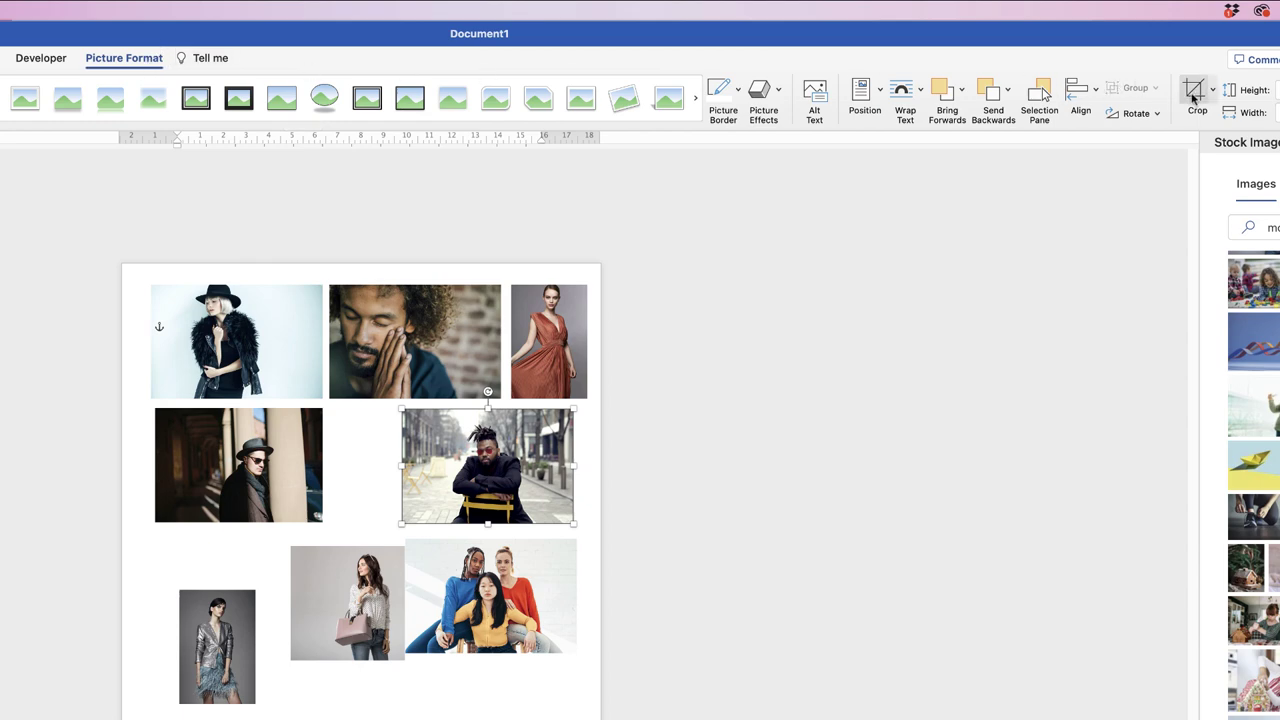
pyautogui.click(1196, 92)
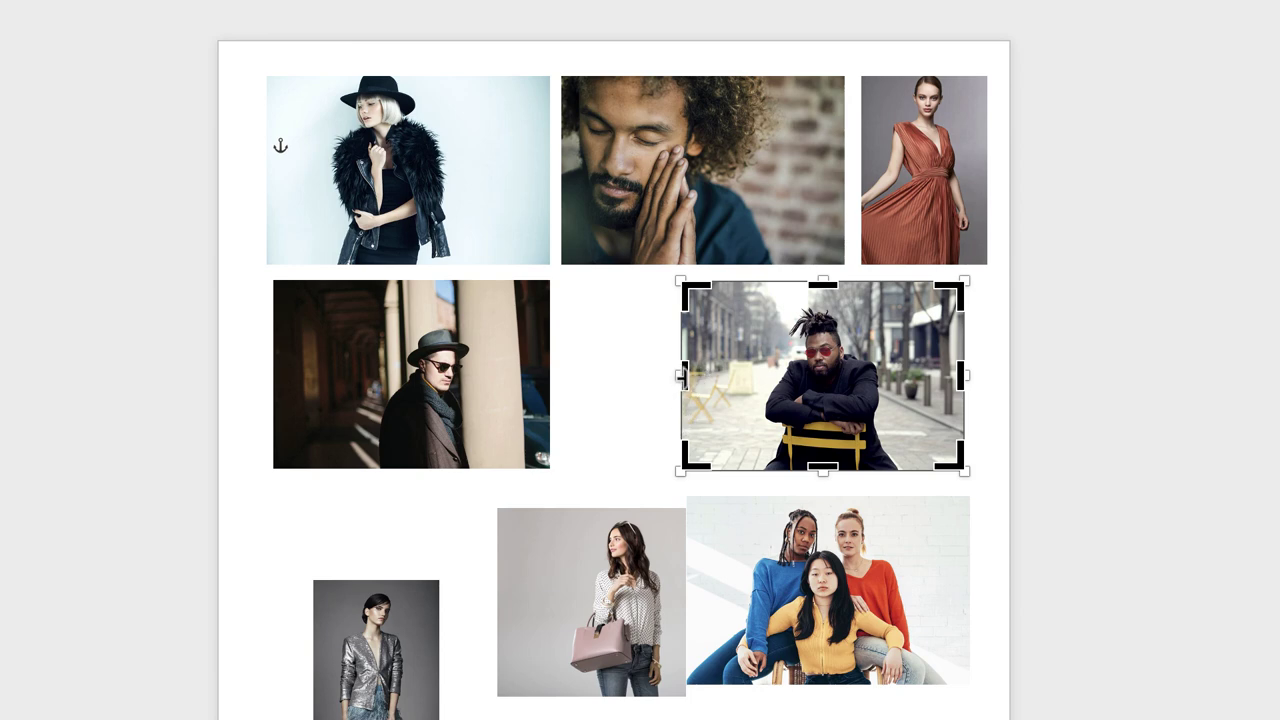
pyautogui.moveTo(686, 376); pyautogui.dragTo(719, 372)
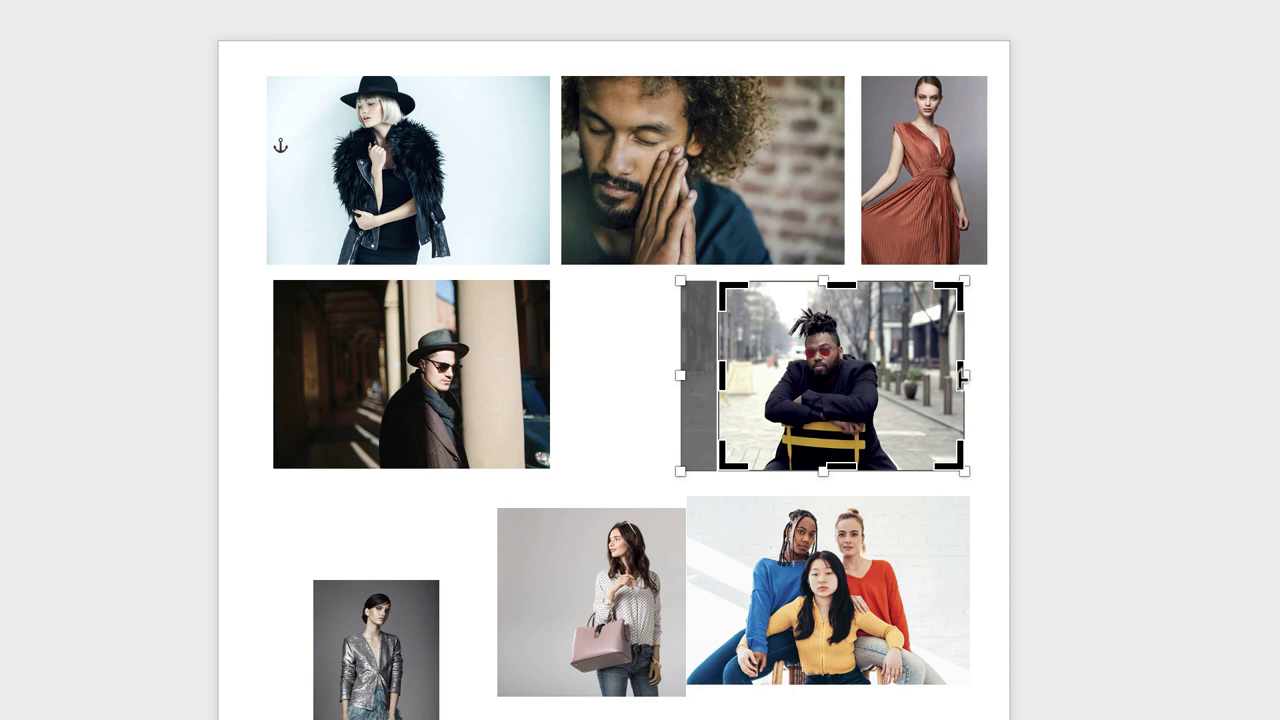
pyautogui.moveTo(963, 376); pyautogui.dragTo(929, 385)
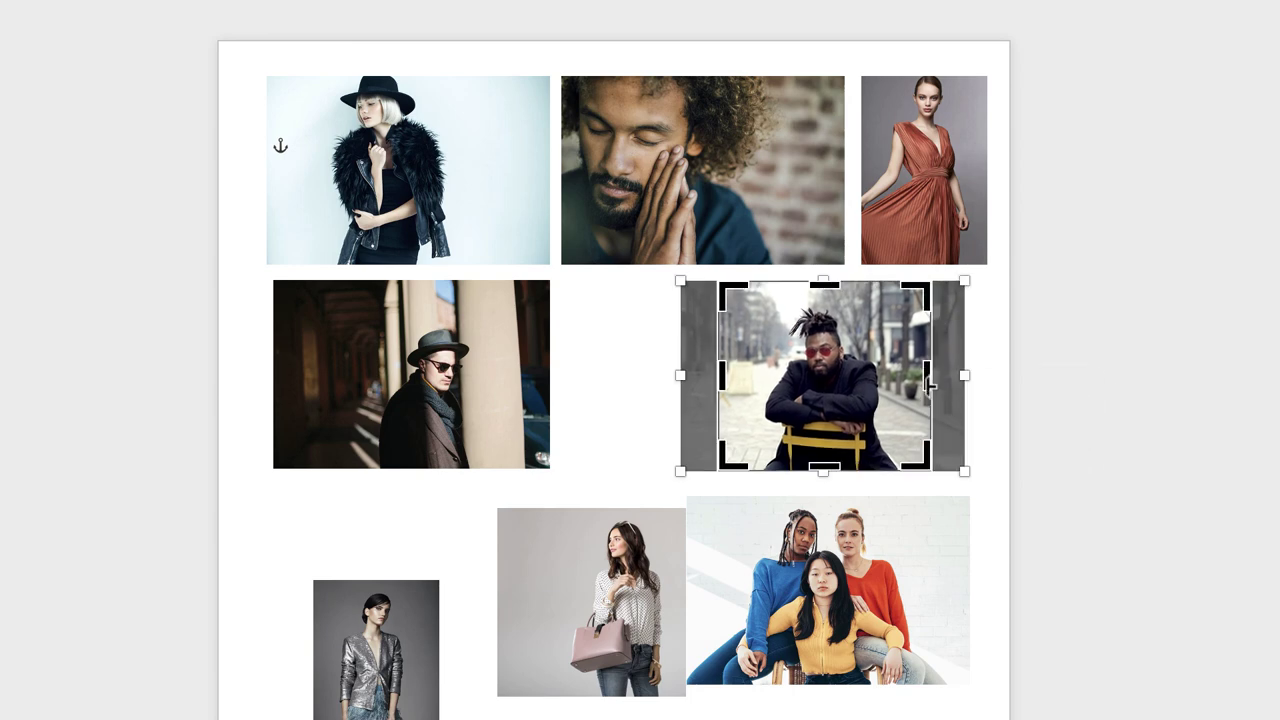
pyautogui.press('Escape')
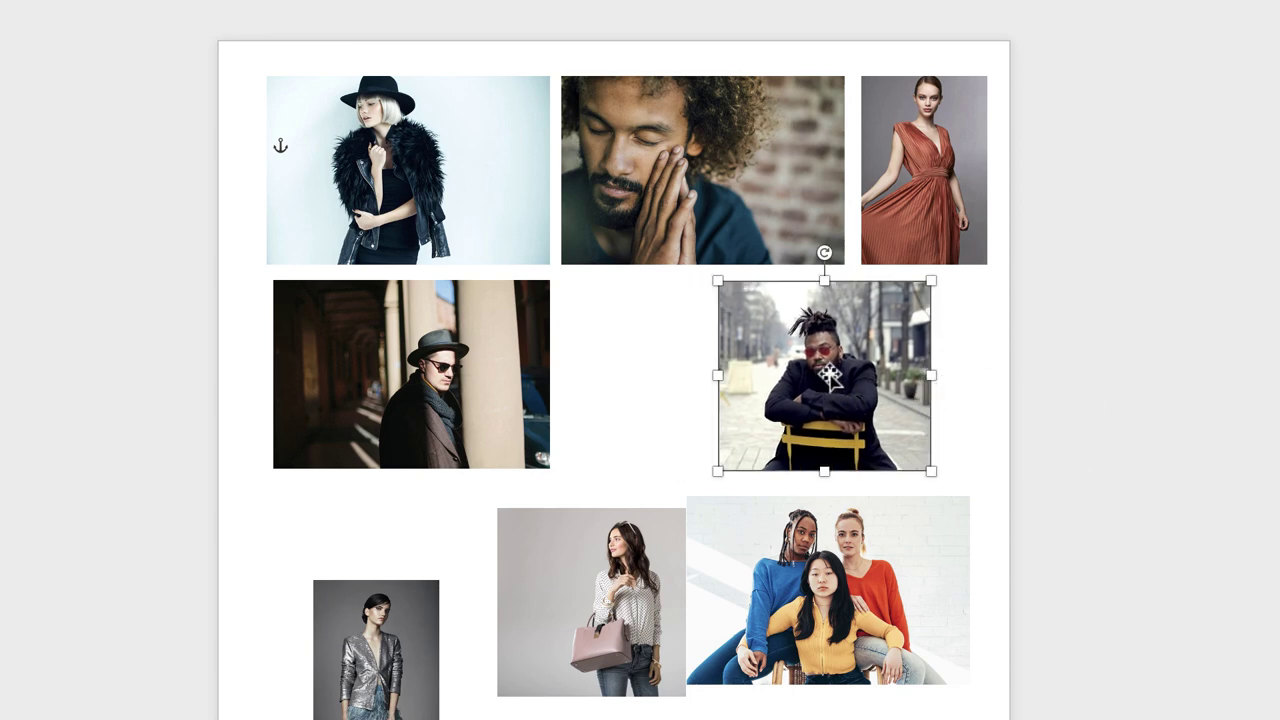
pyautogui.moveTo(830, 376); pyautogui.dragTo(863, 372)
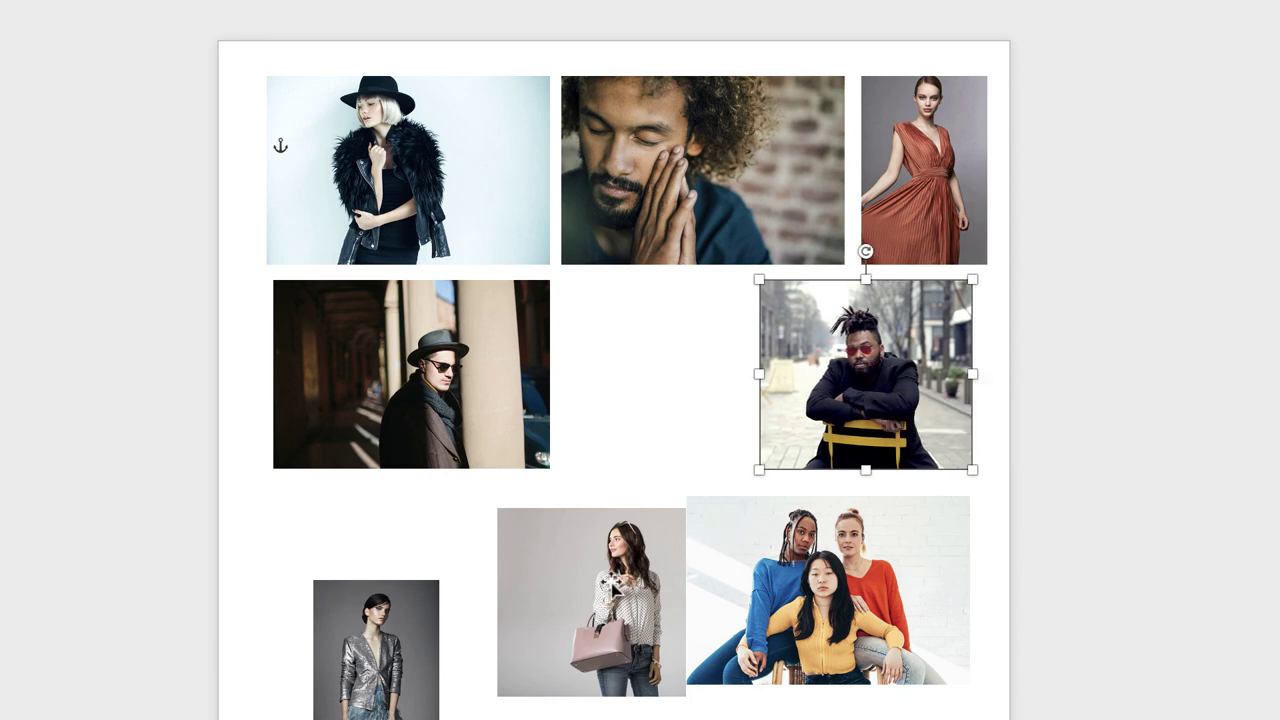
pyautogui.moveTo(613, 586); pyautogui.dragTo(678, 342)
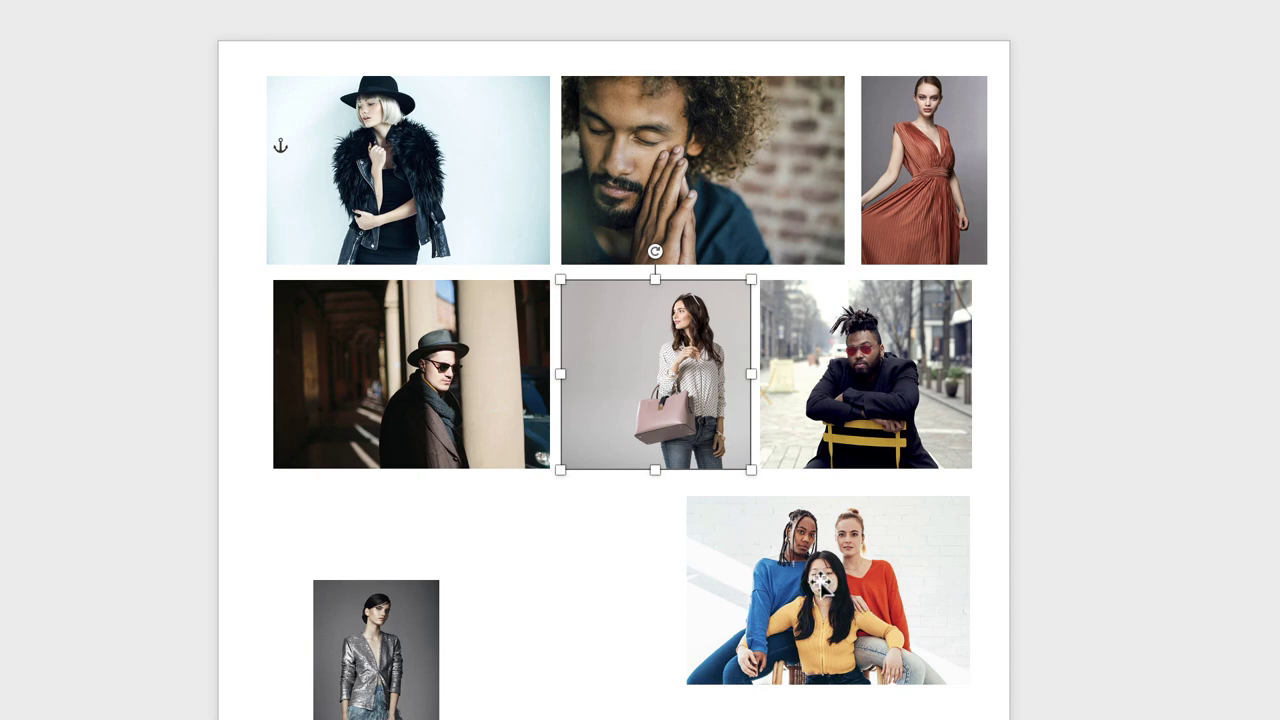
# Delete the pictures of the three women and the silver jacket woman
pyautogui.click(770, 616)
pyautogui.press('Delete')
pyautogui.click(372, 664)
pyautogui.press('Delete')
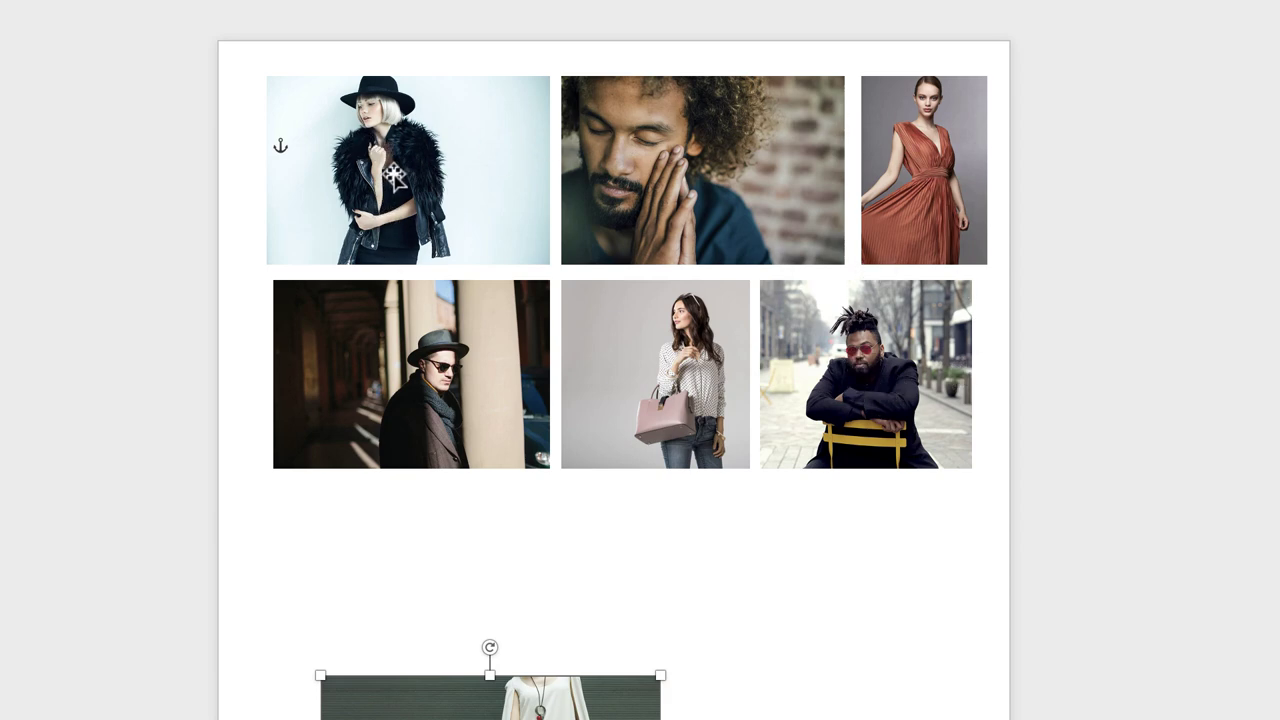
# Shift all three top-row pictures left, matching the red dress picture's right edge to the seated man's picture below
pyautogui.moveTo(390, 182); pyautogui.dragTo(382, 165)
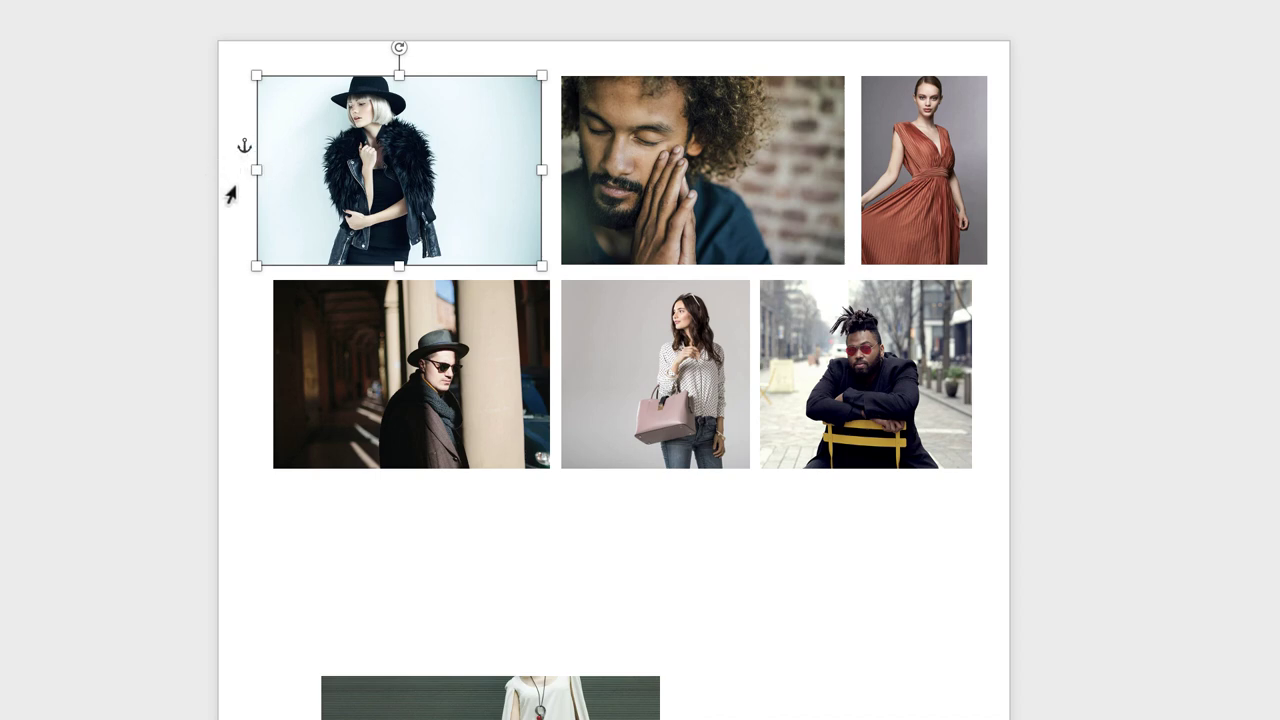
pyautogui.moveTo(372, 172)
pyautogui.mouseDown()
pyautogui.moveTo(333, 137)
pyautogui.moveTo(366, 171)
pyautogui.mouseUp()
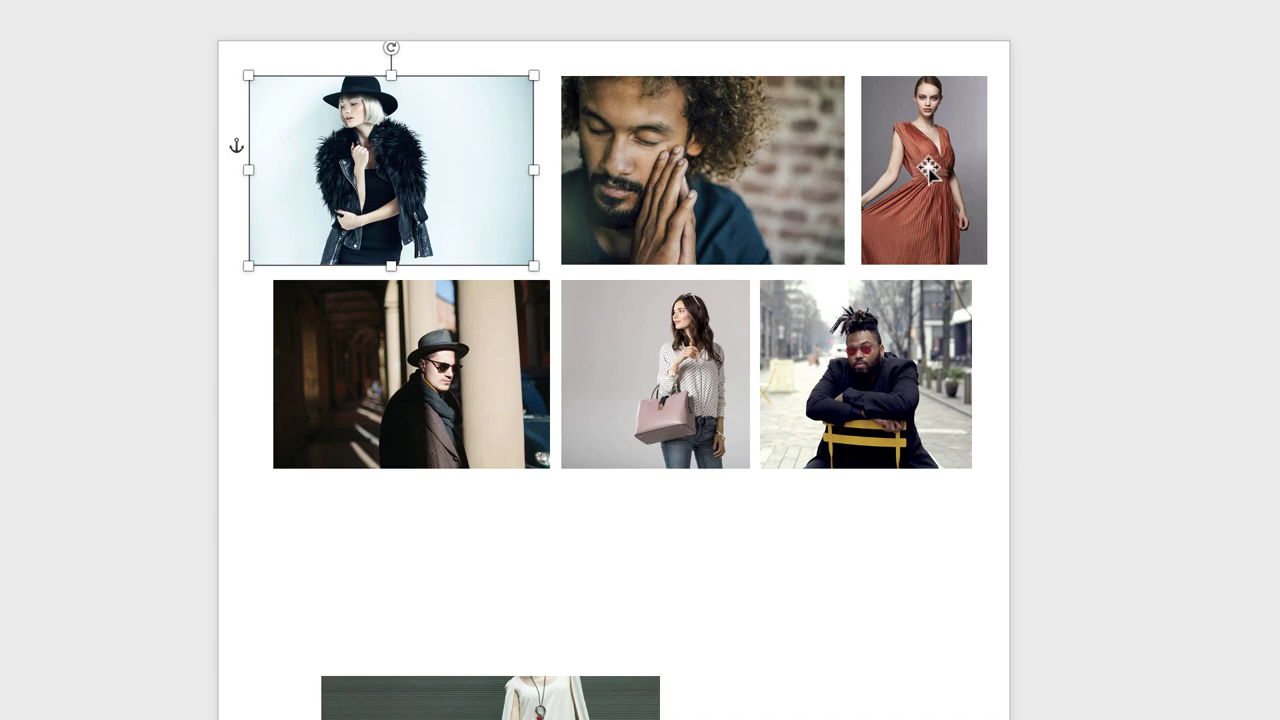
pyautogui.moveTo(926, 170); pyautogui.dragTo(912, 171)
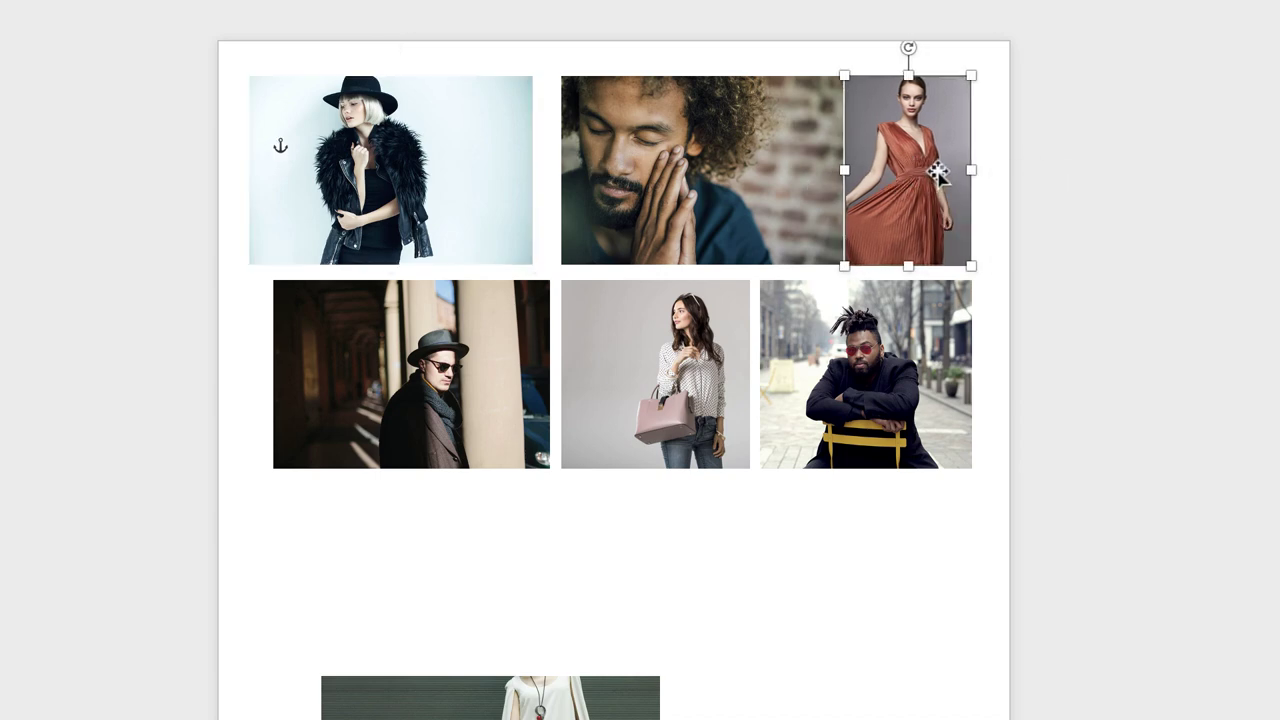
pyautogui.moveTo(751, 174); pyautogui.dragTo(735, 172)
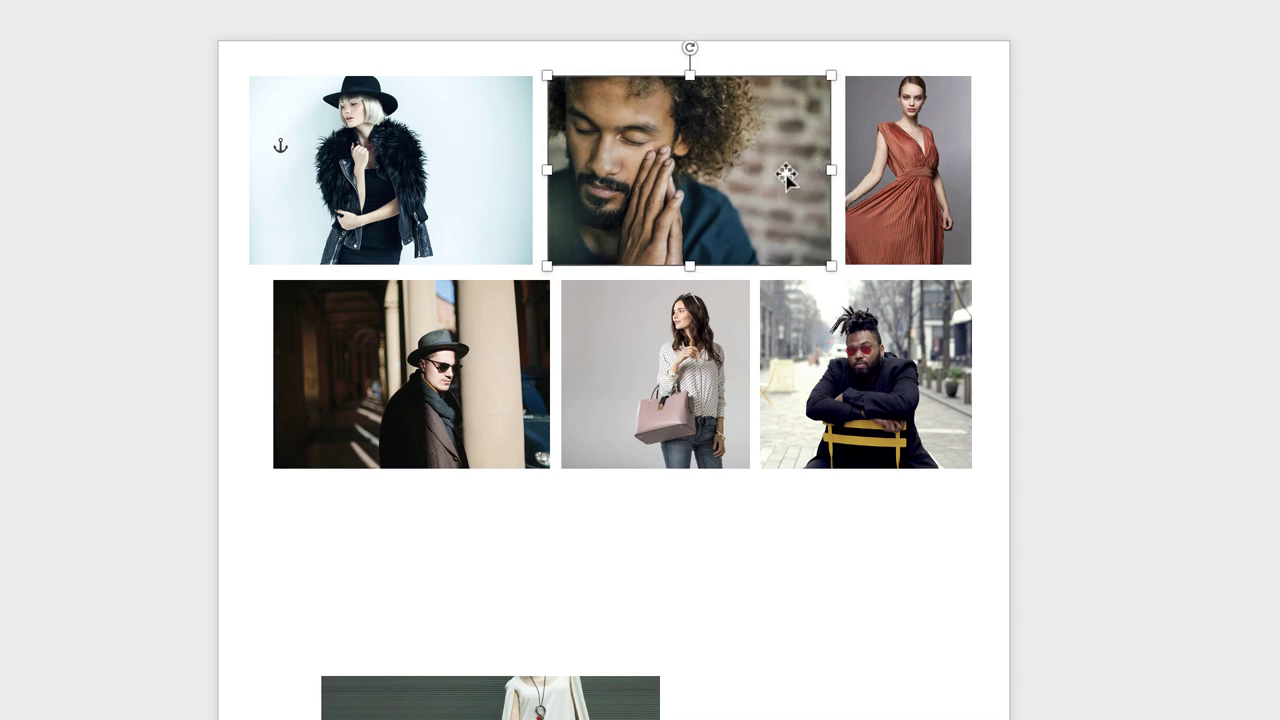
# Distribute the three top-row pictures horizontally and align their top edges
pyautogui.keyDown('shift'); pyautogui.click(908, 152); pyautogui.keyUp('shift')
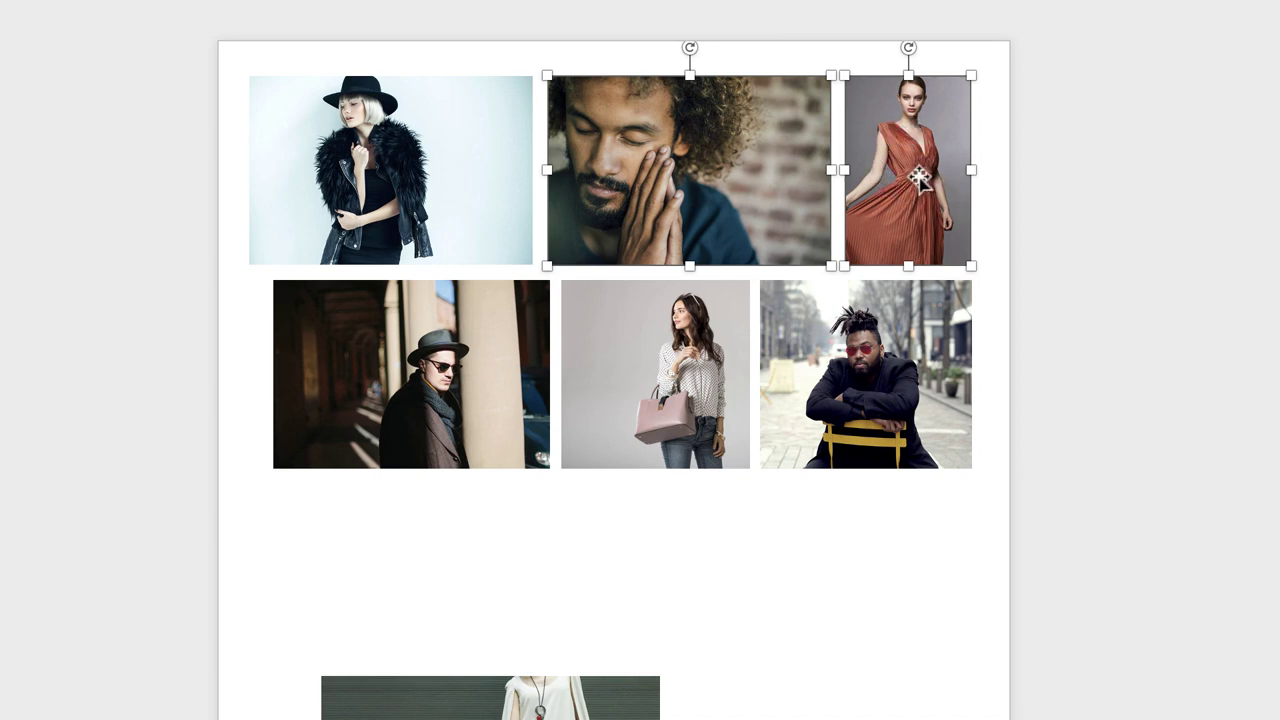
pyautogui.keyDown('shift'); pyautogui.click(432, 156); pyautogui.keyUp('shift')
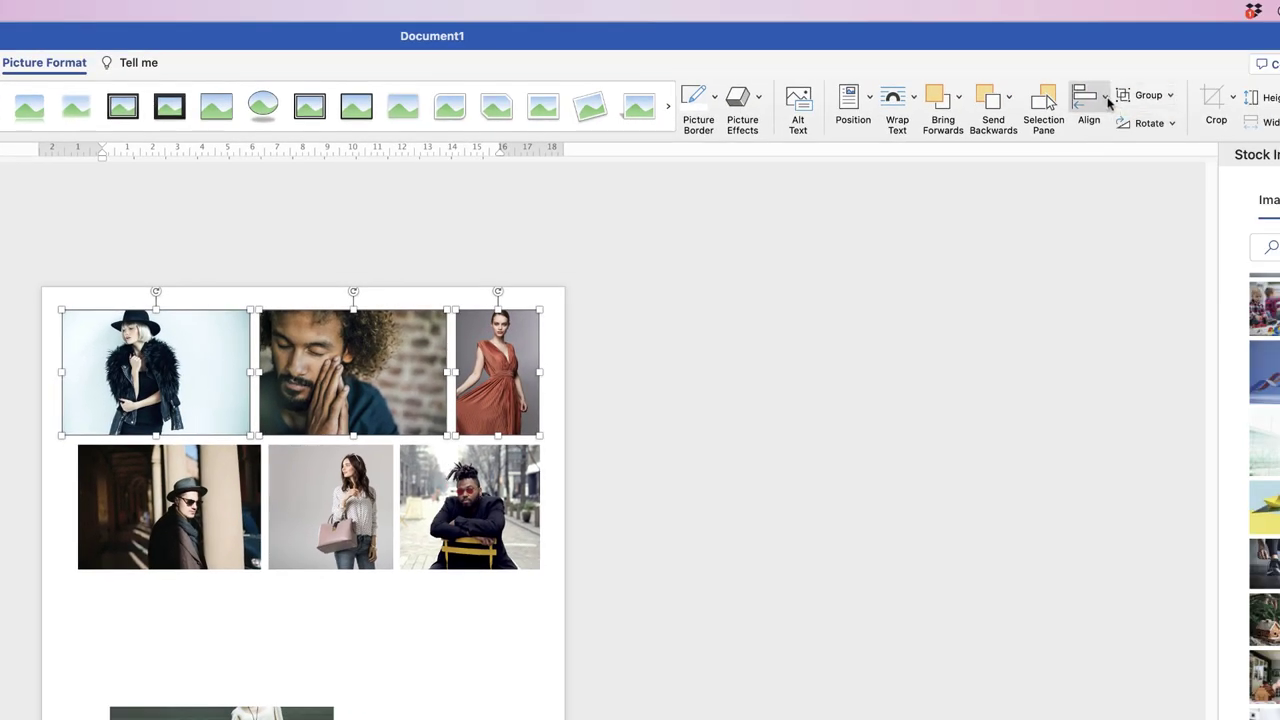
pyautogui.click(1106, 101)
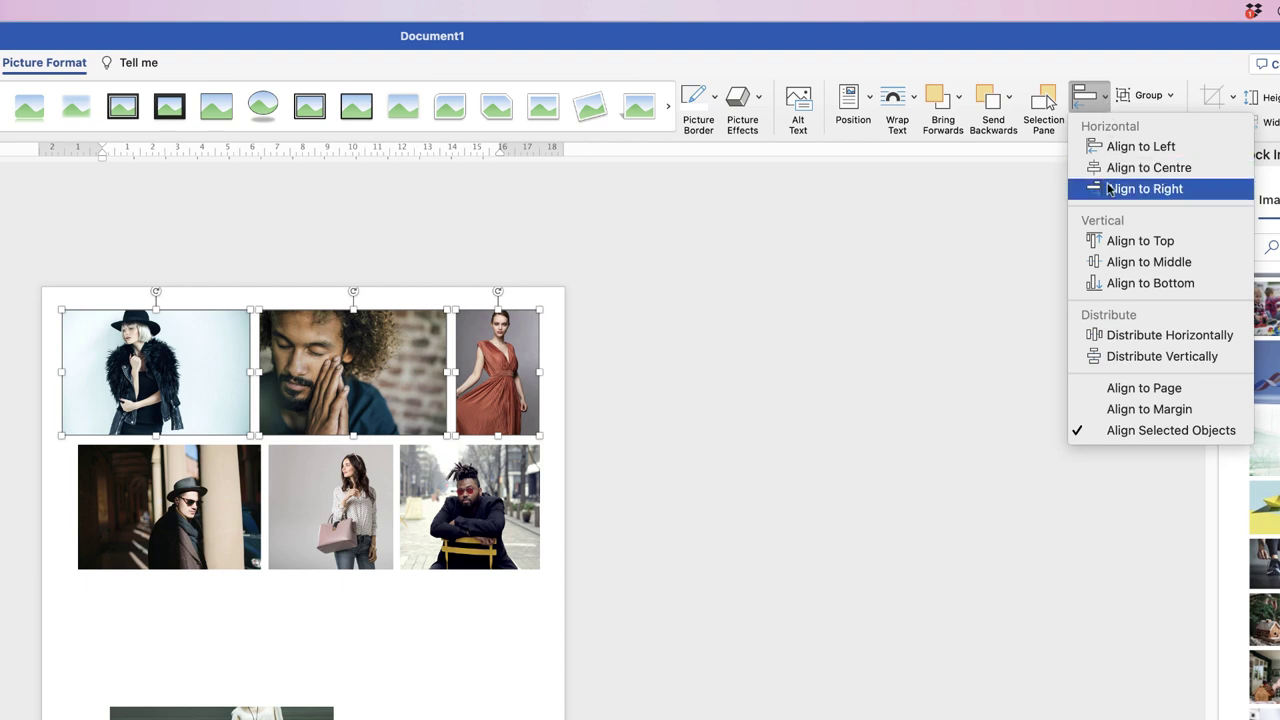
pyautogui.click(1138, 338)
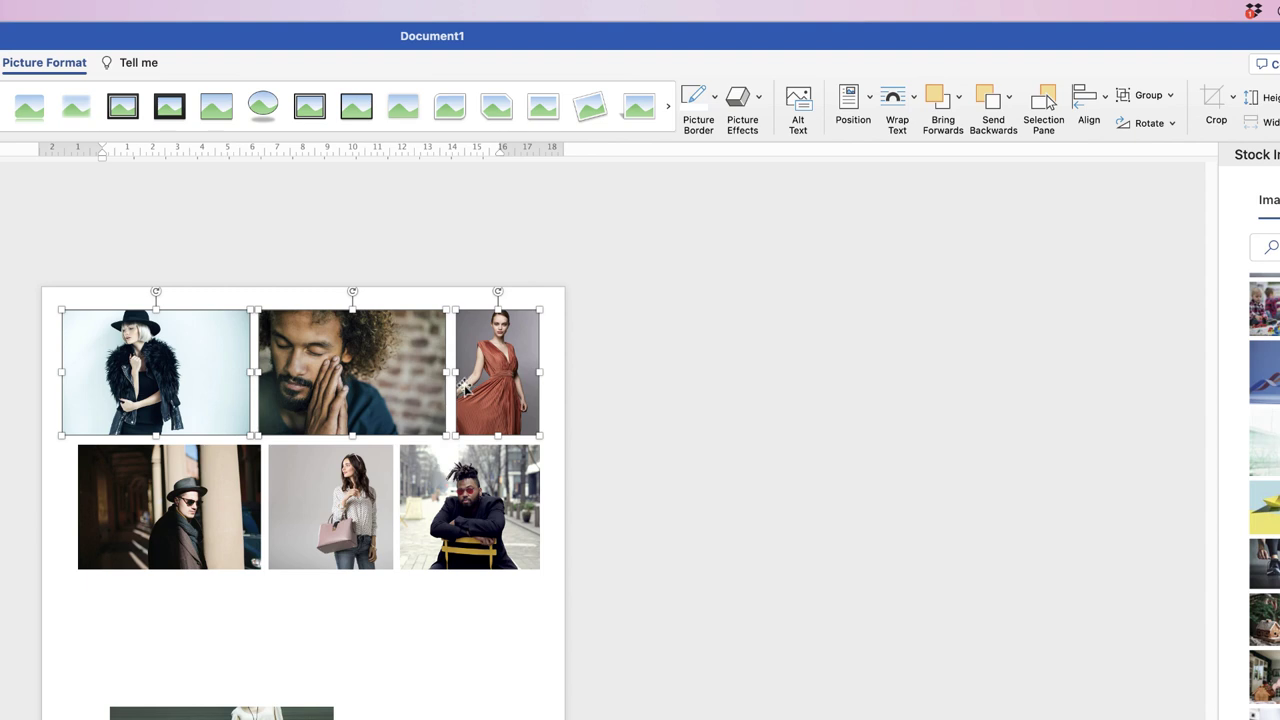
pyautogui.click(1107, 101)
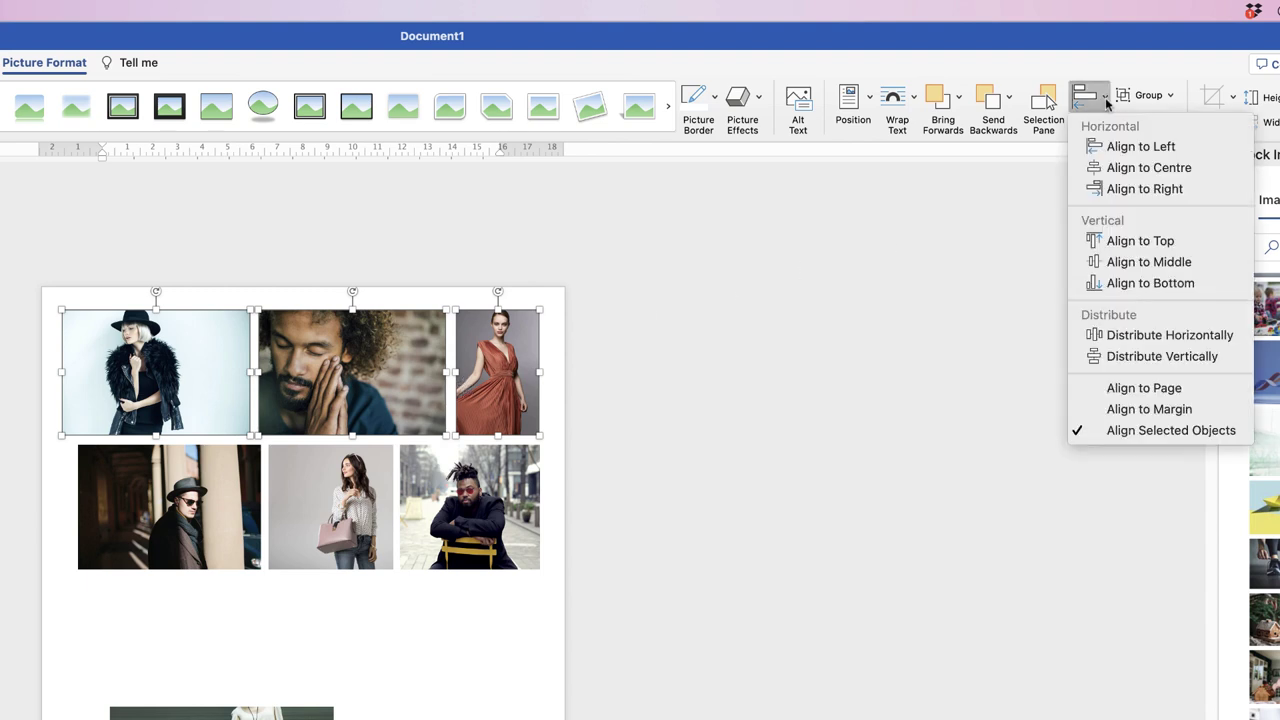
pyautogui.click(1121, 242)
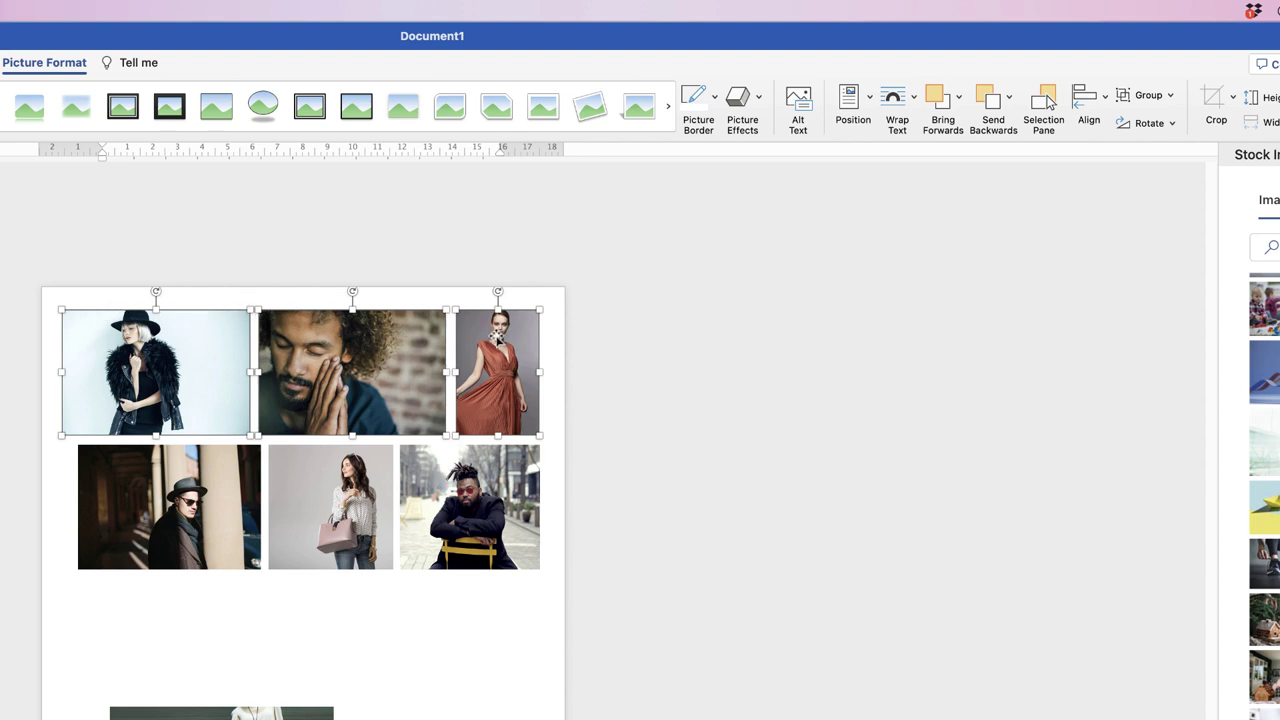
# Group the three top-row pictures and bring up the option to ungroup them
pyautogui.click(1170, 96)
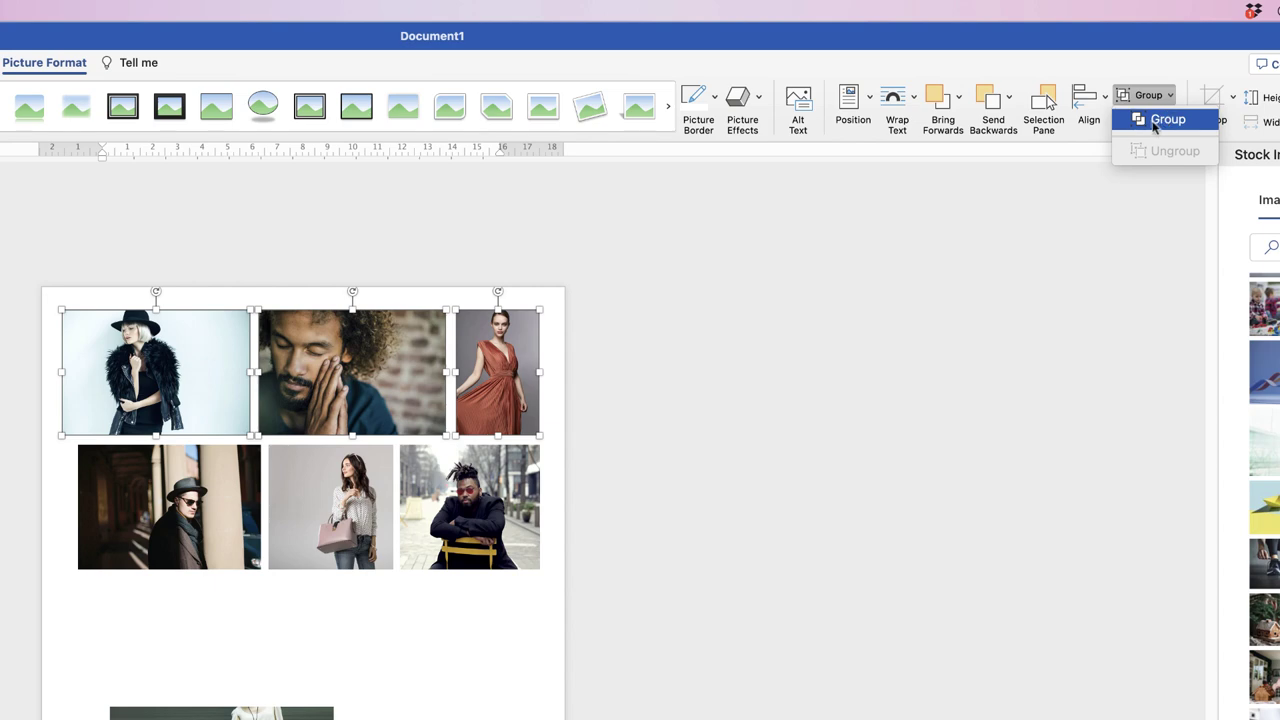
pyautogui.click(1141, 122)
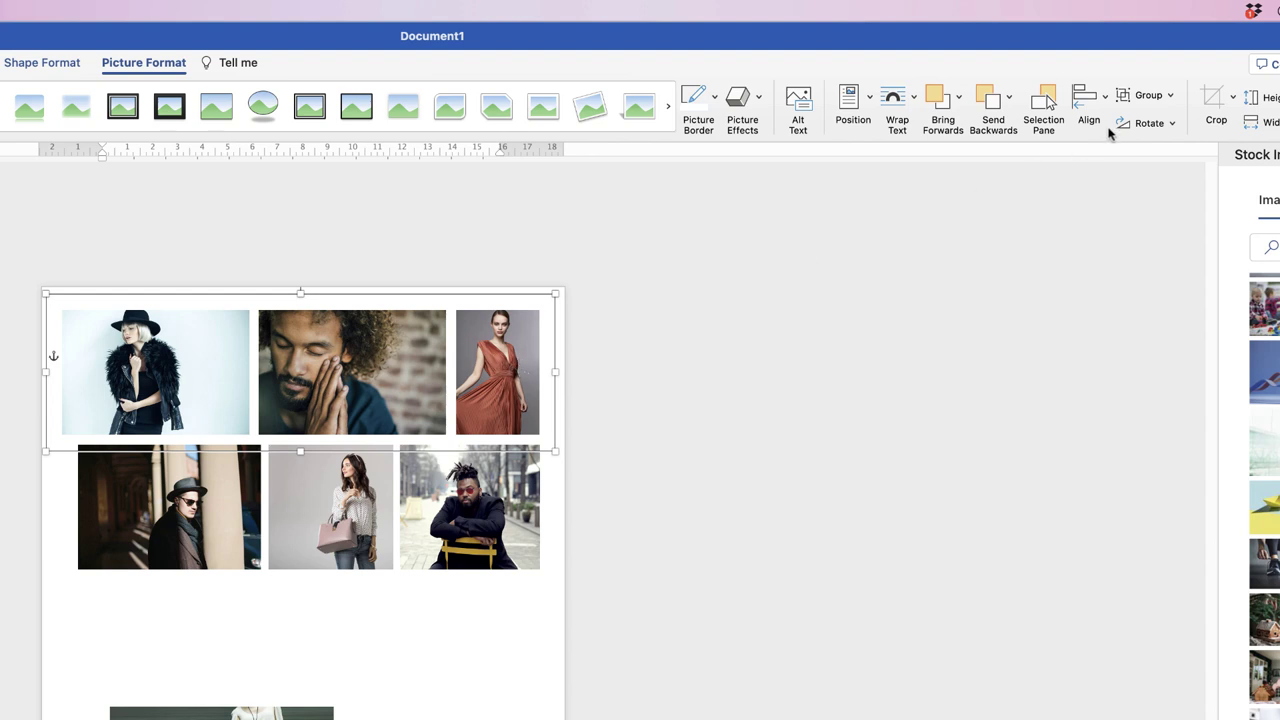
pyautogui.click(1170, 96)
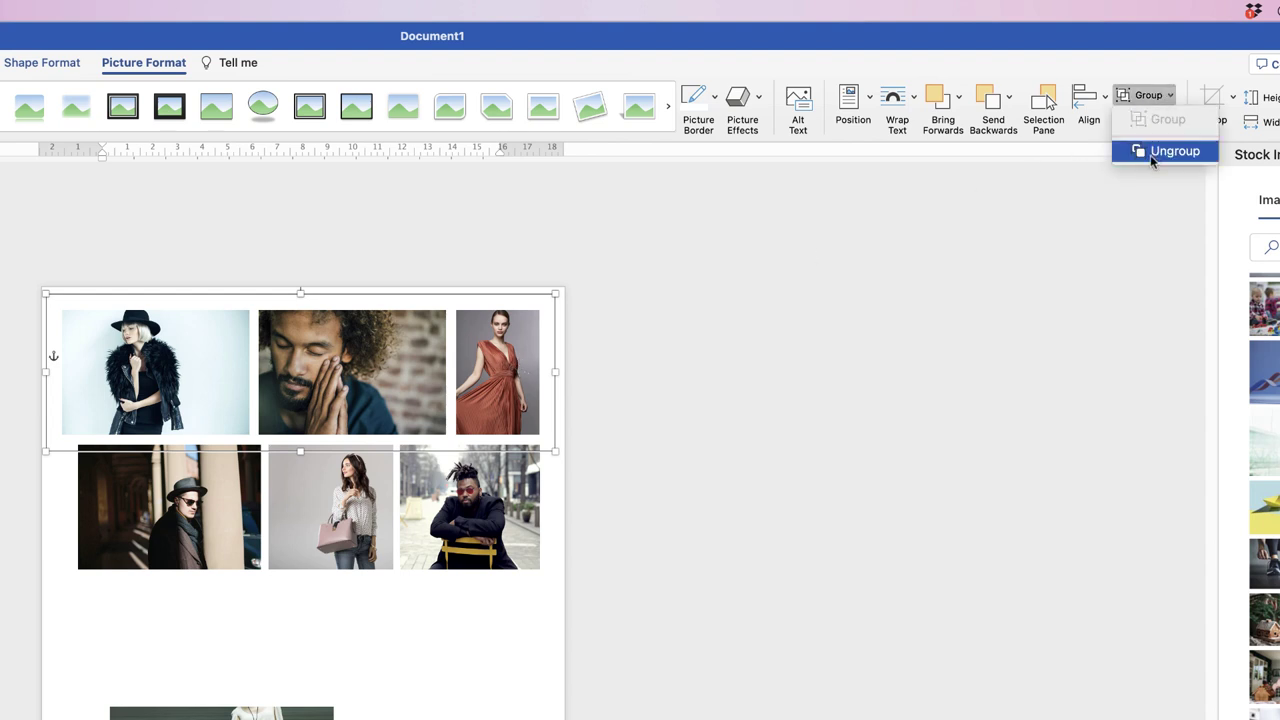
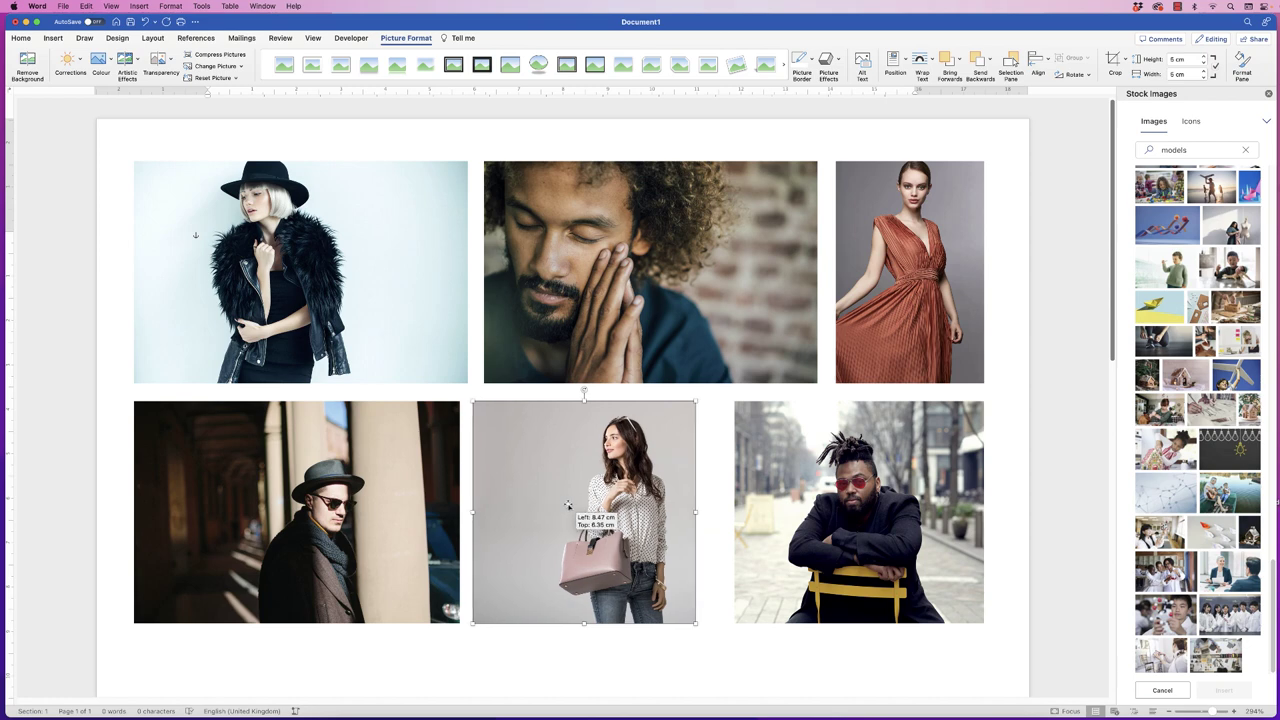
# Extend the left crop edge of the seated man's picture to make it about 5.9 cm wide
pyautogui.click(770, 488)
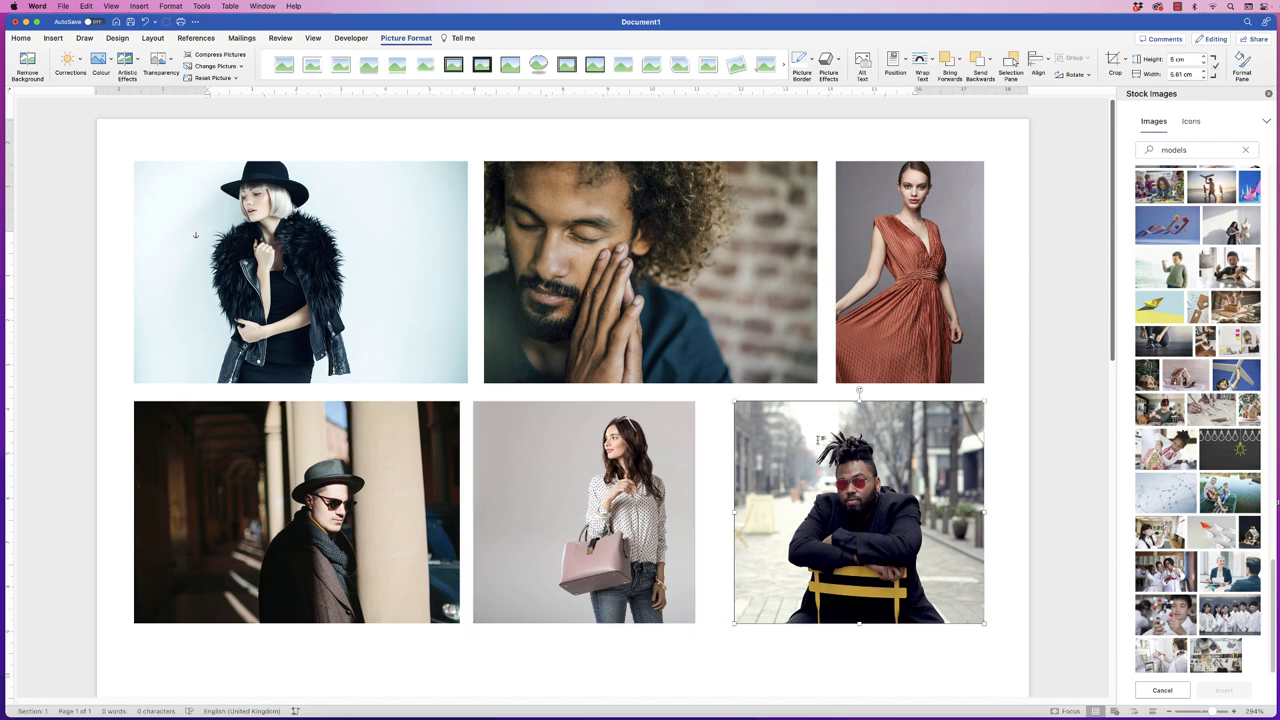
pyautogui.click(1115, 62)
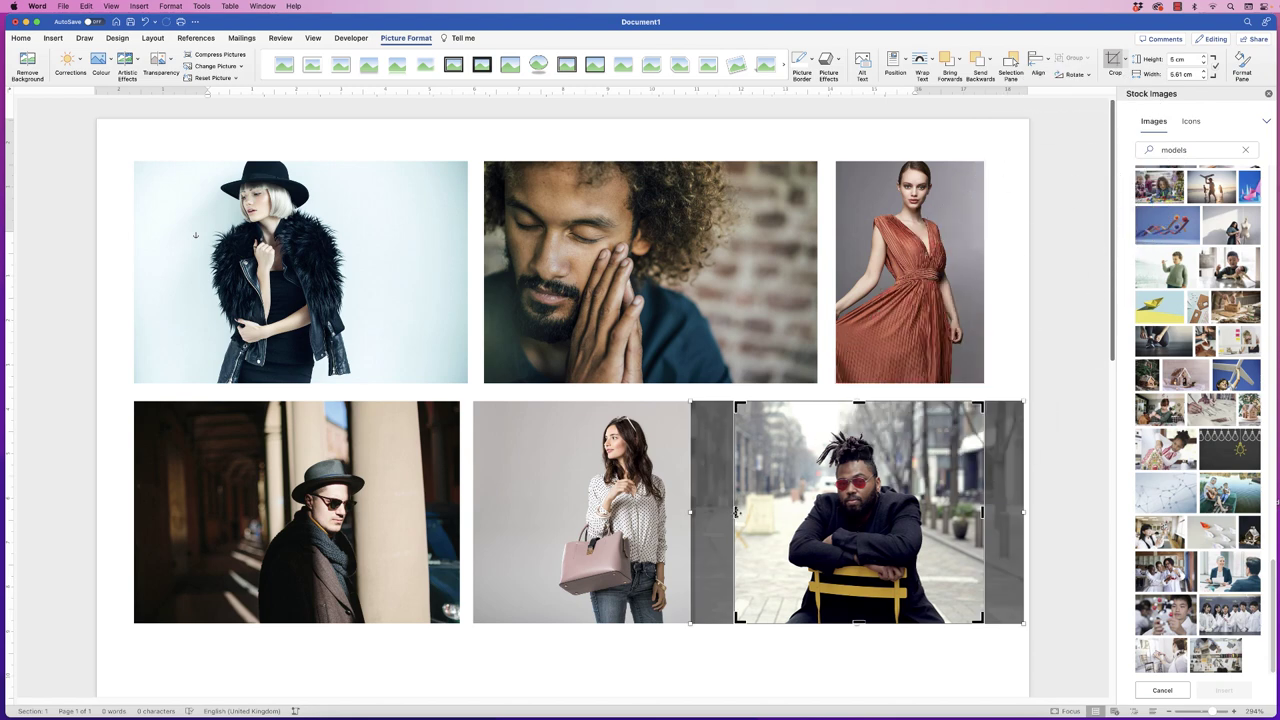
pyautogui.moveTo(737, 512); pyautogui.dragTo(721, 512)
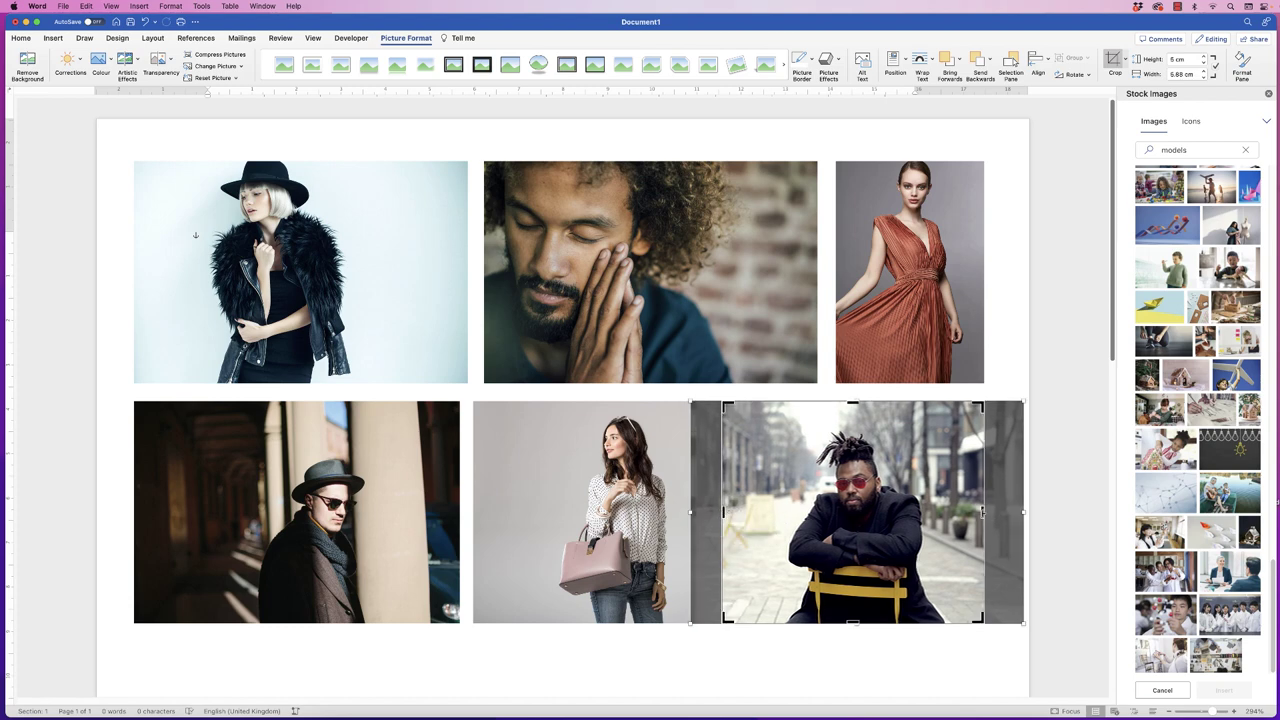
# Adjust the seated man's picture within its crop so it is about 6.07 cm wide, and finish cropping
pyautogui.moveTo(984, 512); pyautogui.dragTo(910, 518)
pyautogui.press('Escape')
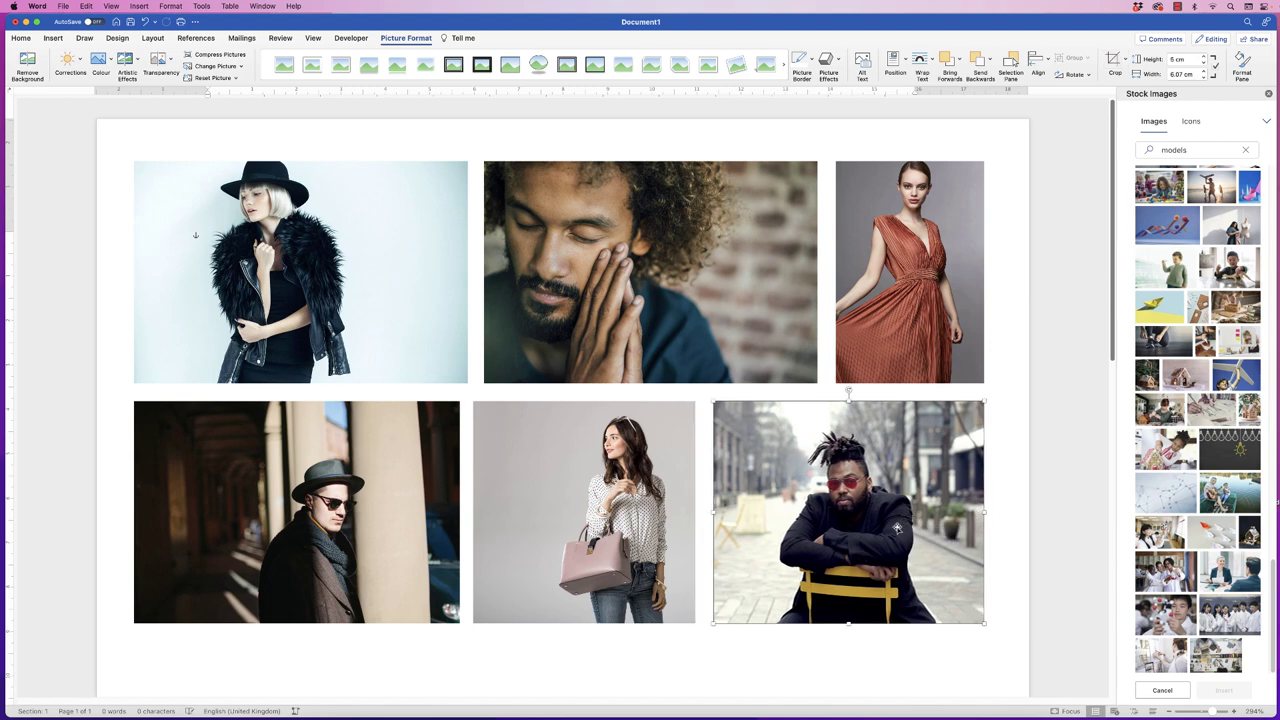
# Distribute the three second-row pictures horizontally so the gaps between them are equal
pyautogui.keyDown('shift'); pyautogui.click(610, 533); pyautogui.keyUp('shift')
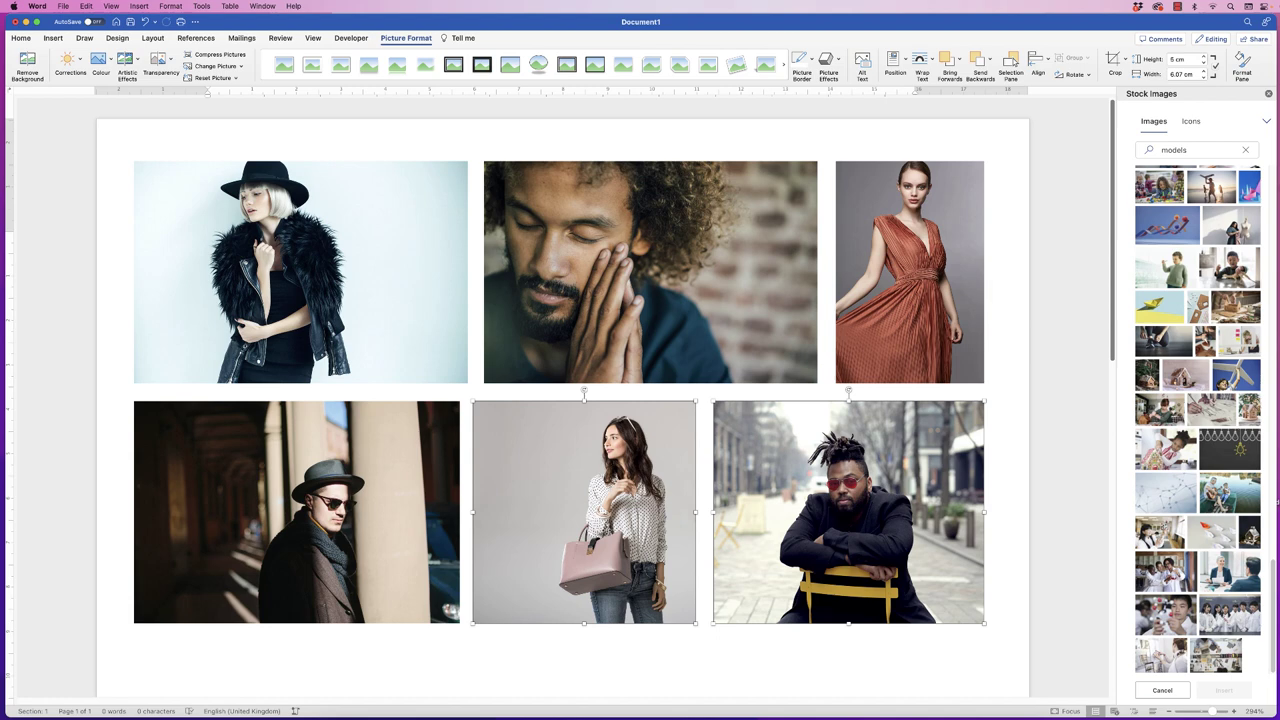
pyautogui.keyDown('shift'); pyautogui.click(425, 518); pyautogui.keyUp('shift')
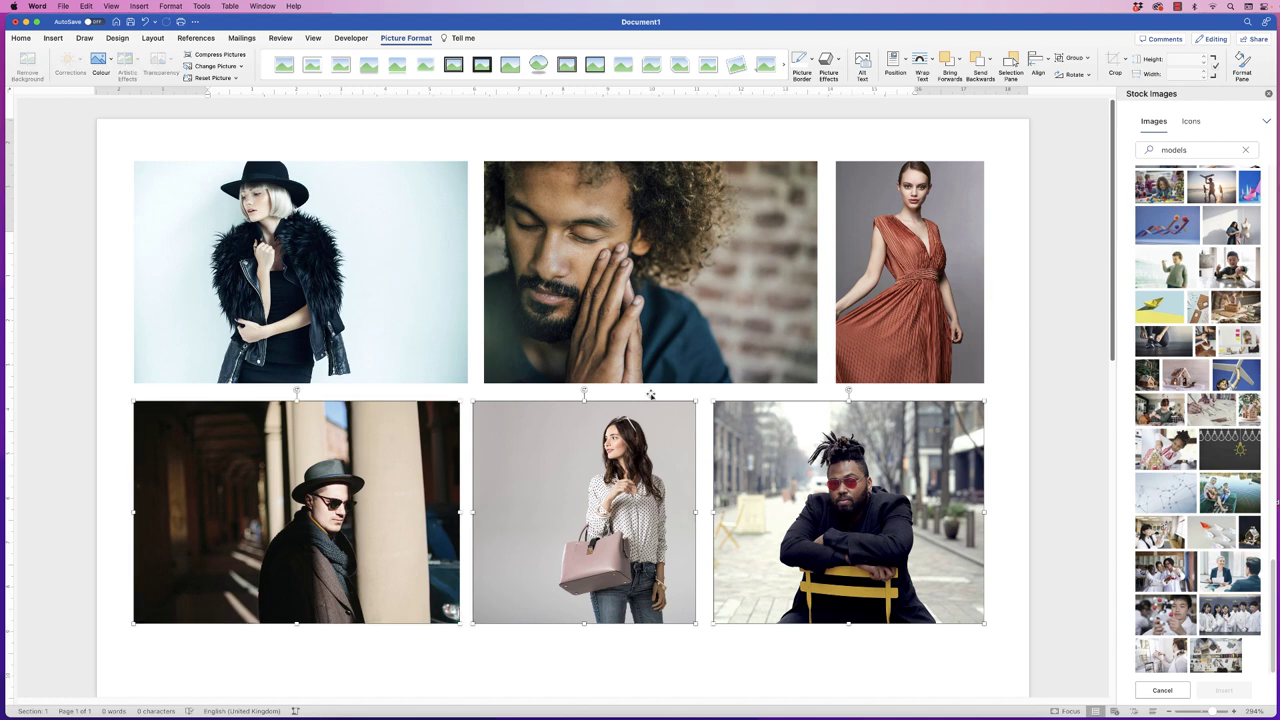
pyautogui.click(1050, 66)
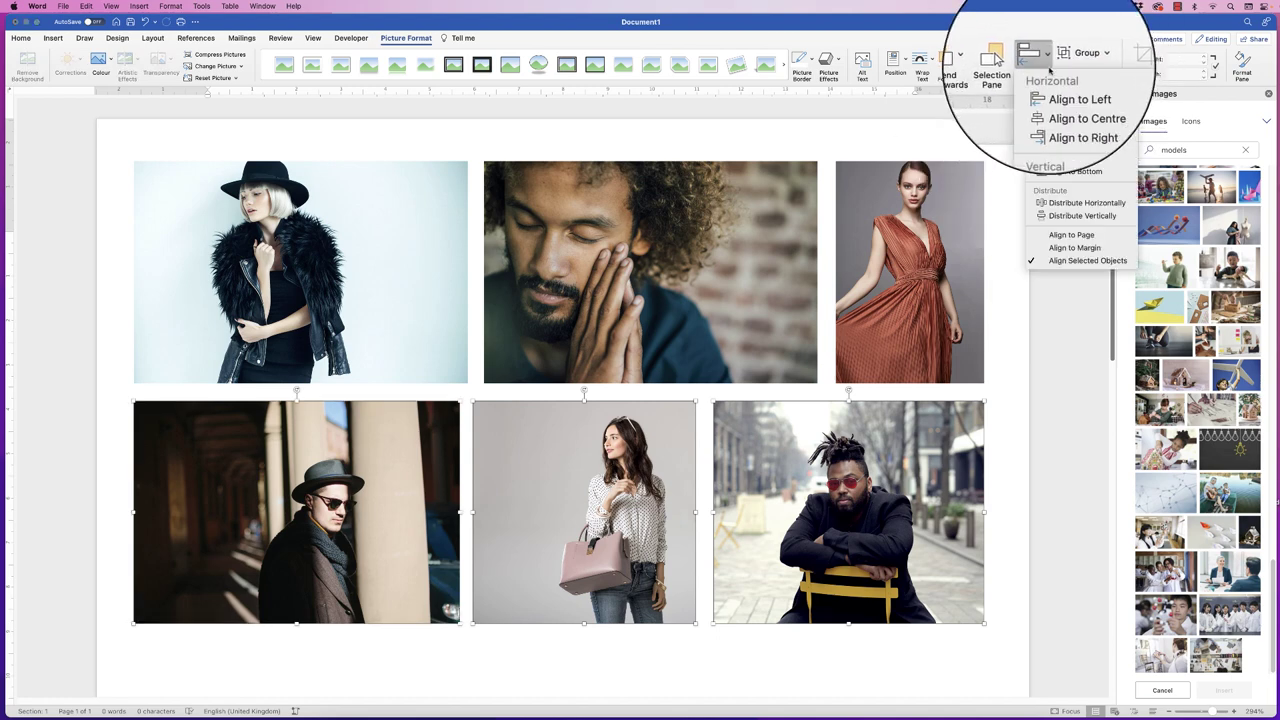
pyautogui.click(1065, 203)
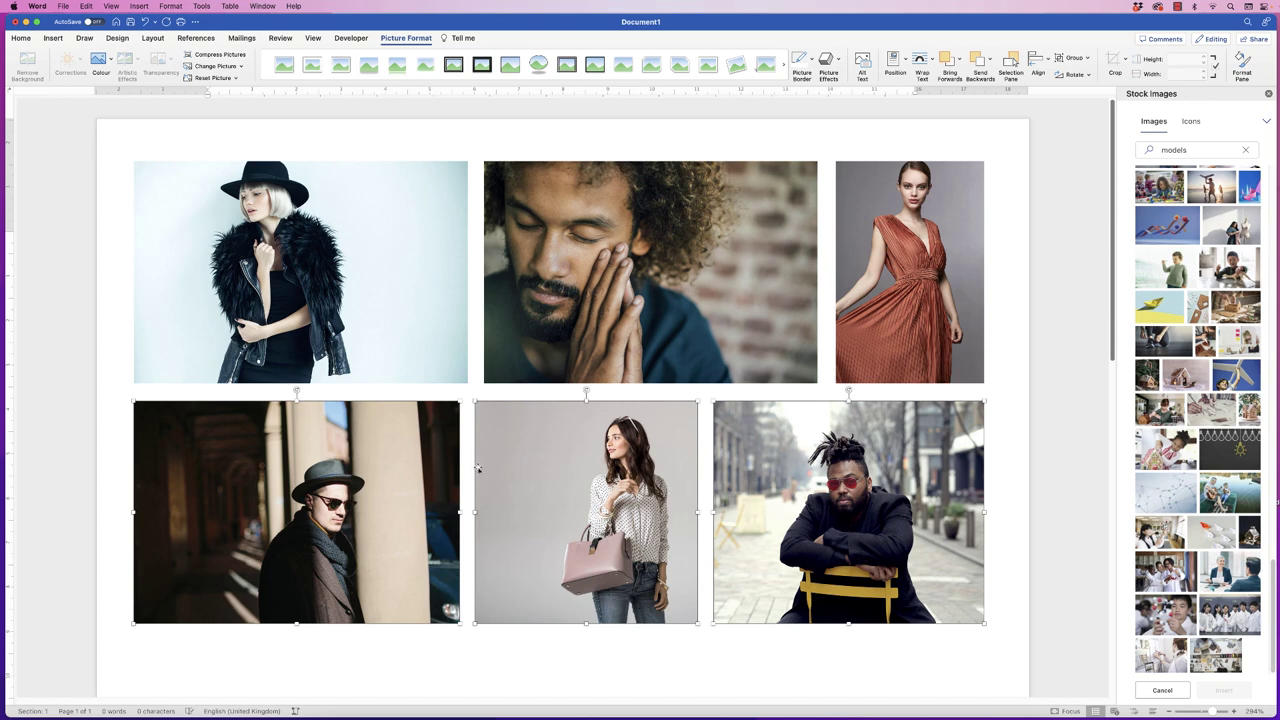
# Align the top edges of the three second-row pictures and group them together
pyautogui.click(1050, 62)
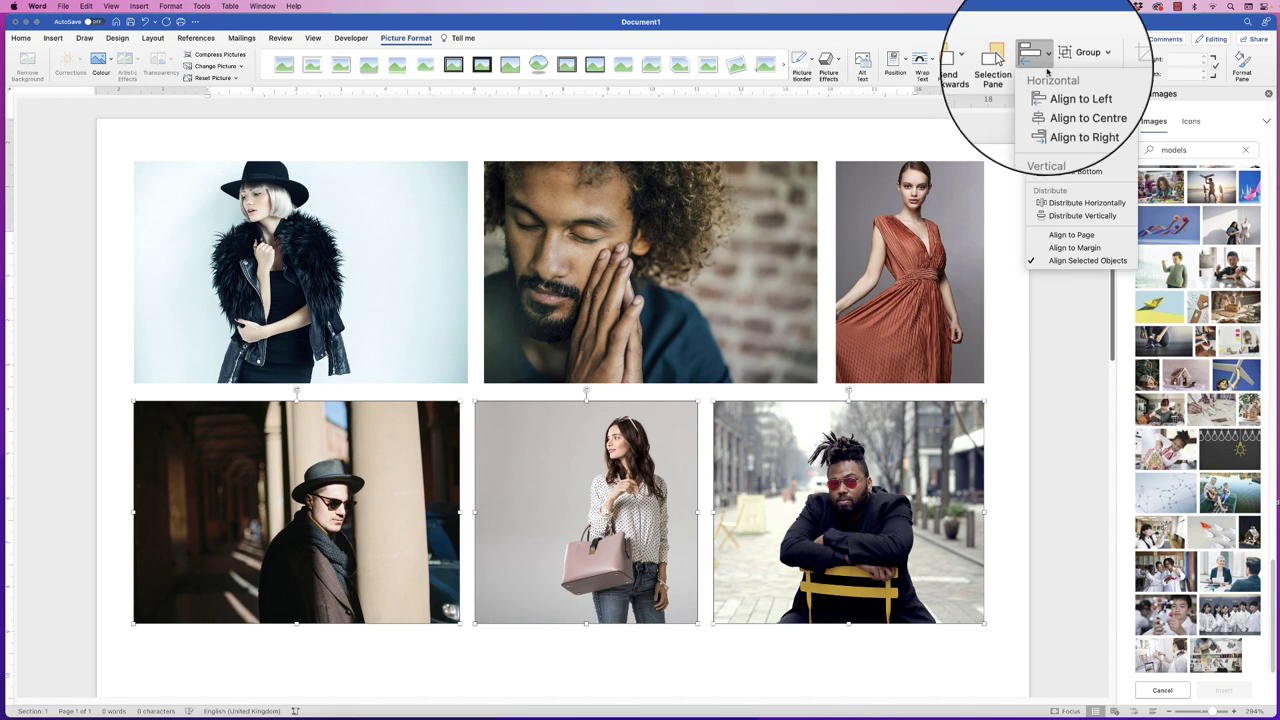
pyautogui.click(1052, 152)
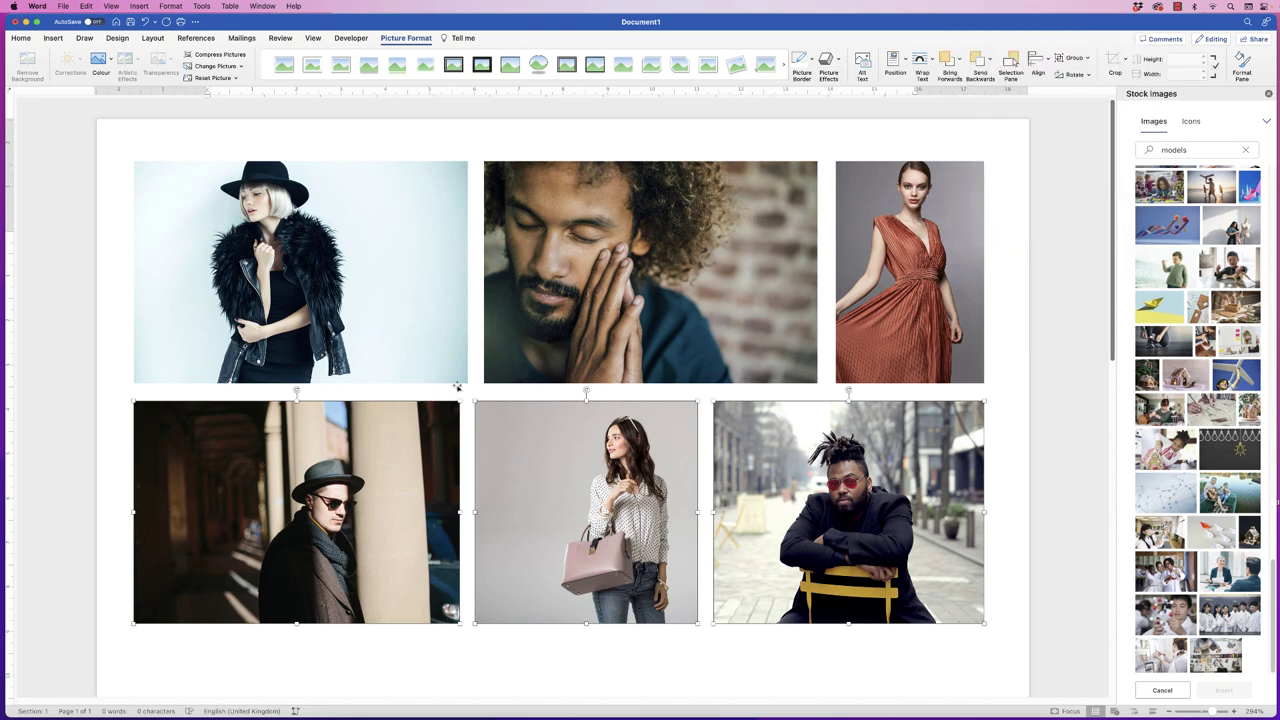
pyautogui.click(1087, 58)
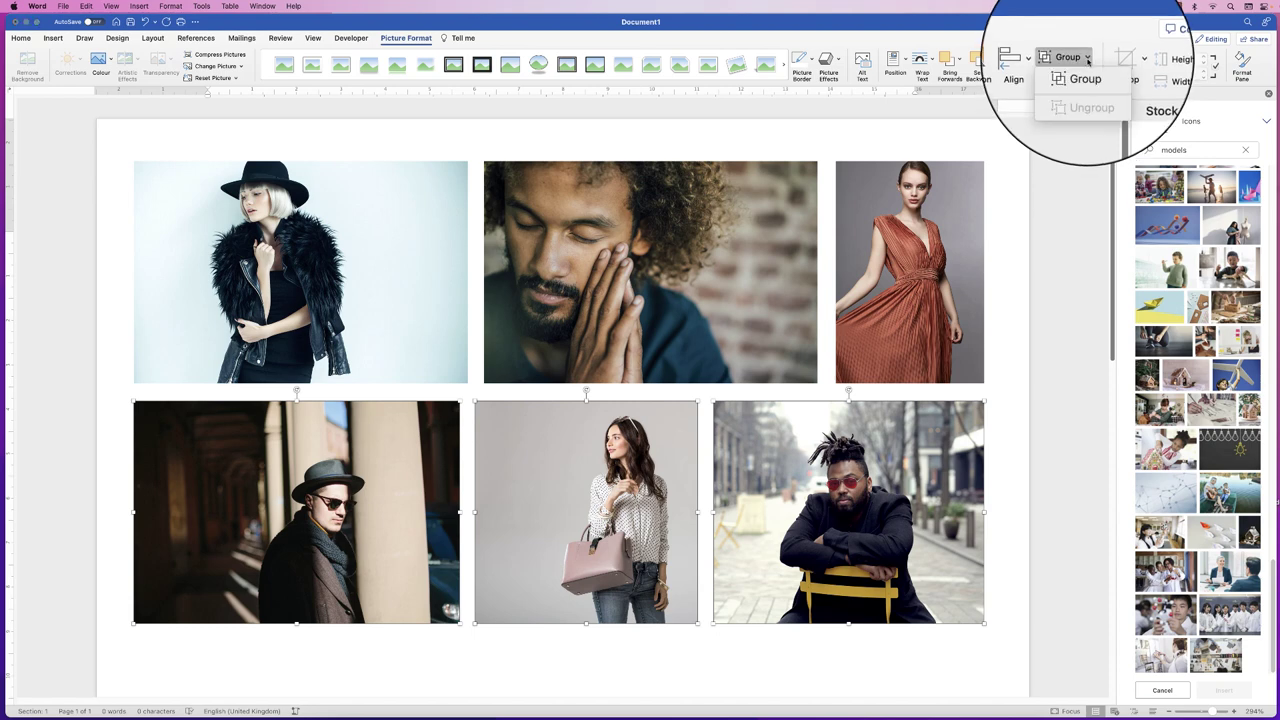
pyautogui.click(1085, 78)
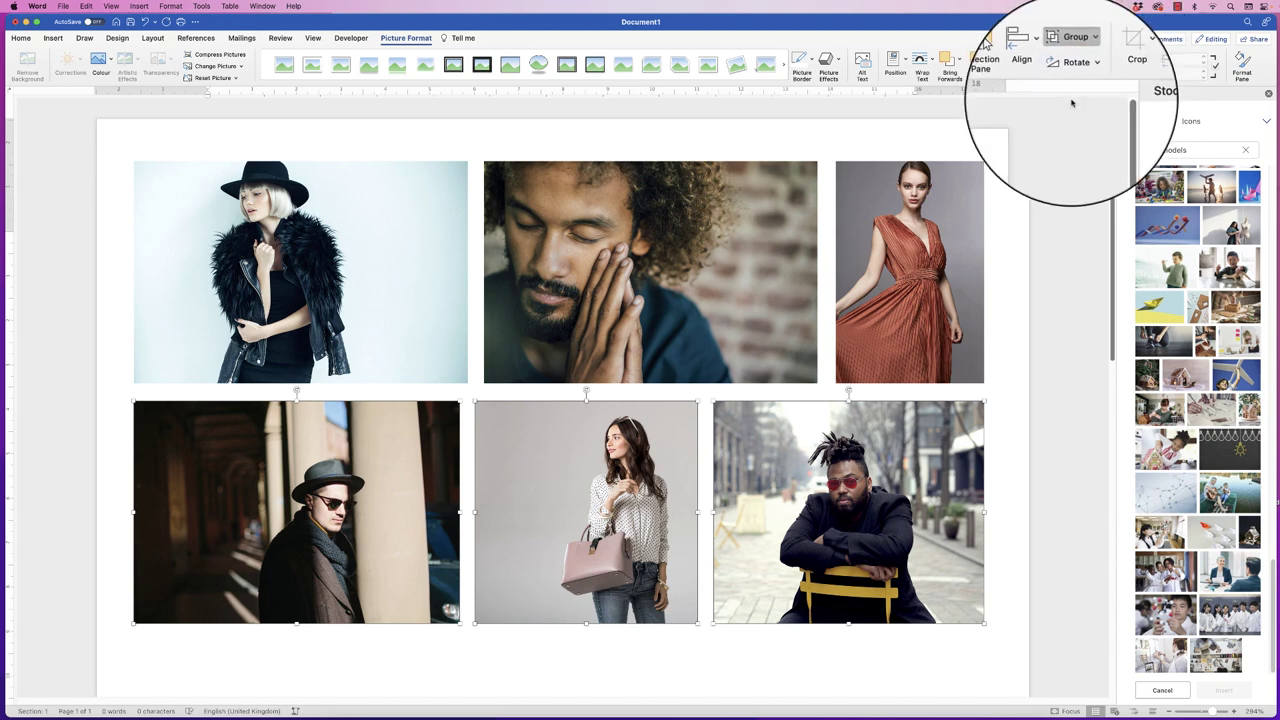
# Place the red handbag picture beneath the second row at its left edge and enlarge it to about 19.08 cm wide, matching the rows
pyautogui.click(1200, 711)
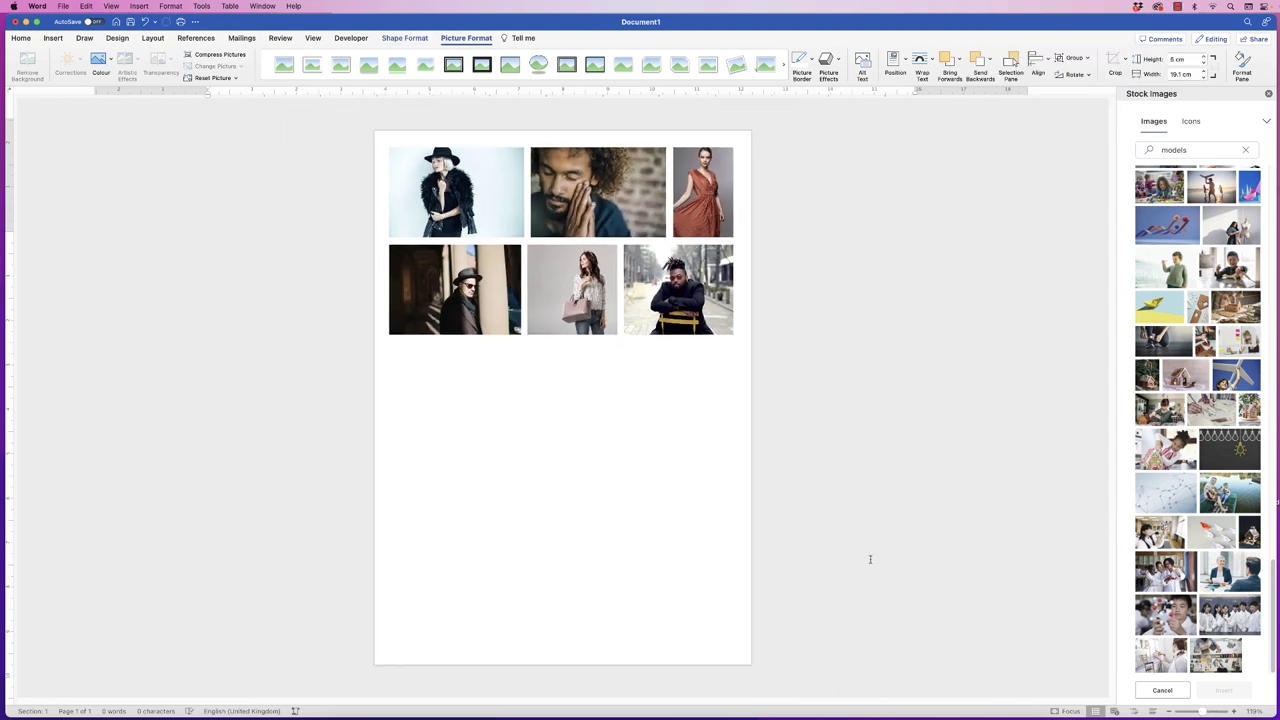
pyautogui.moveTo(586, 461); pyautogui.dragTo(448, 394)
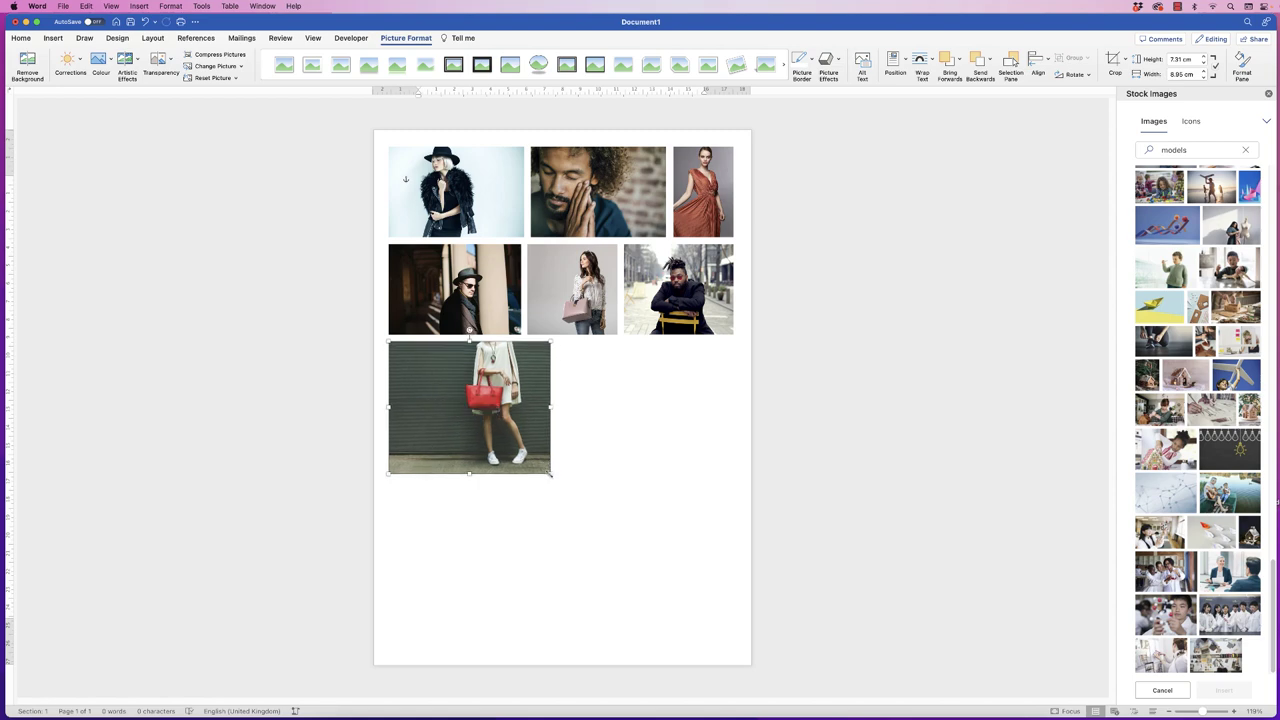
pyautogui.moveTo(550, 475); pyautogui.dragTo(702, 626)
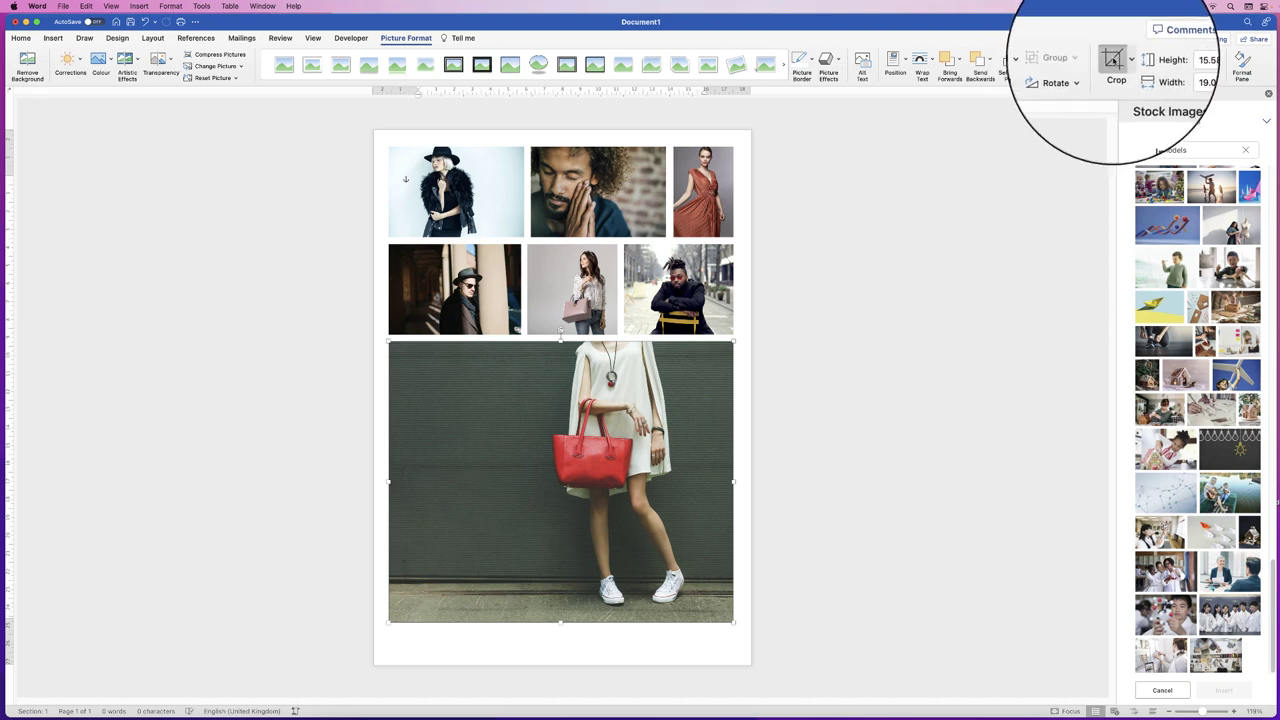
# Crop the left side of the handbag picture to about 17.69 cm wide, and scale it proportionally back out to about 19.08 cm
pyautogui.click(1113, 62)
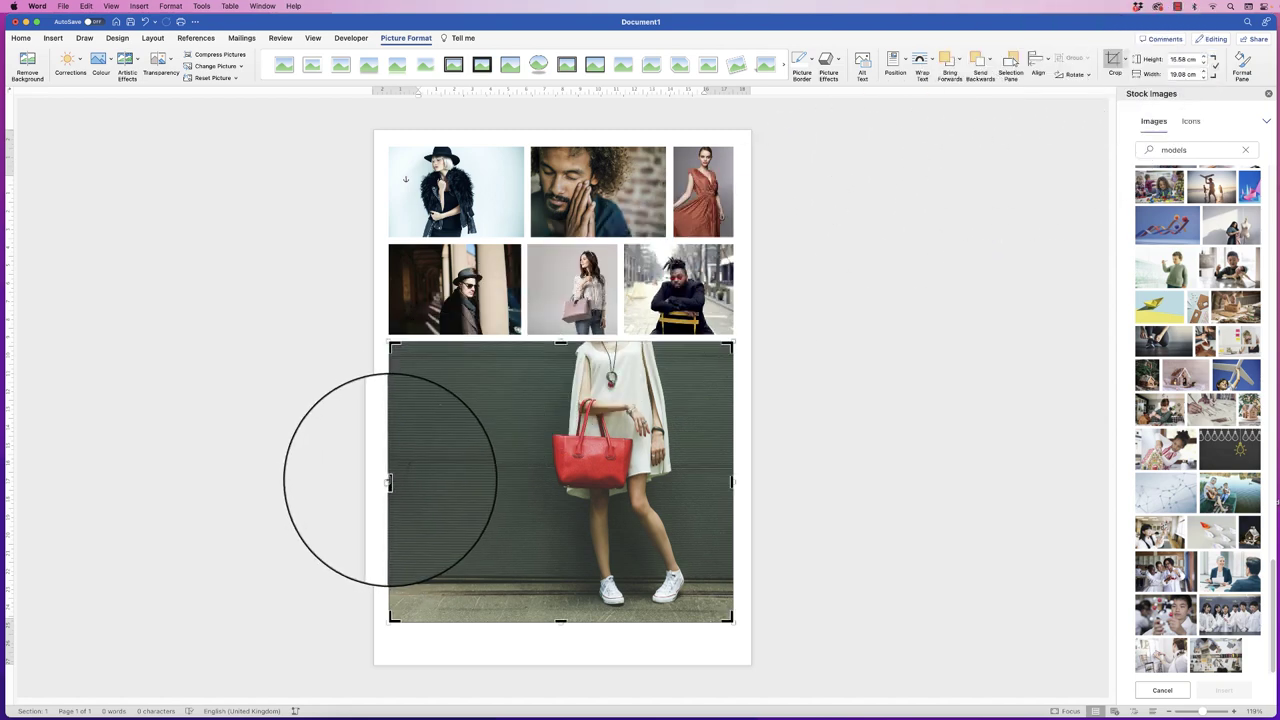
pyautogui.moveTo(389, 482); pyautogui.dragTo(416, 485)
pyautogui.press('Escape')
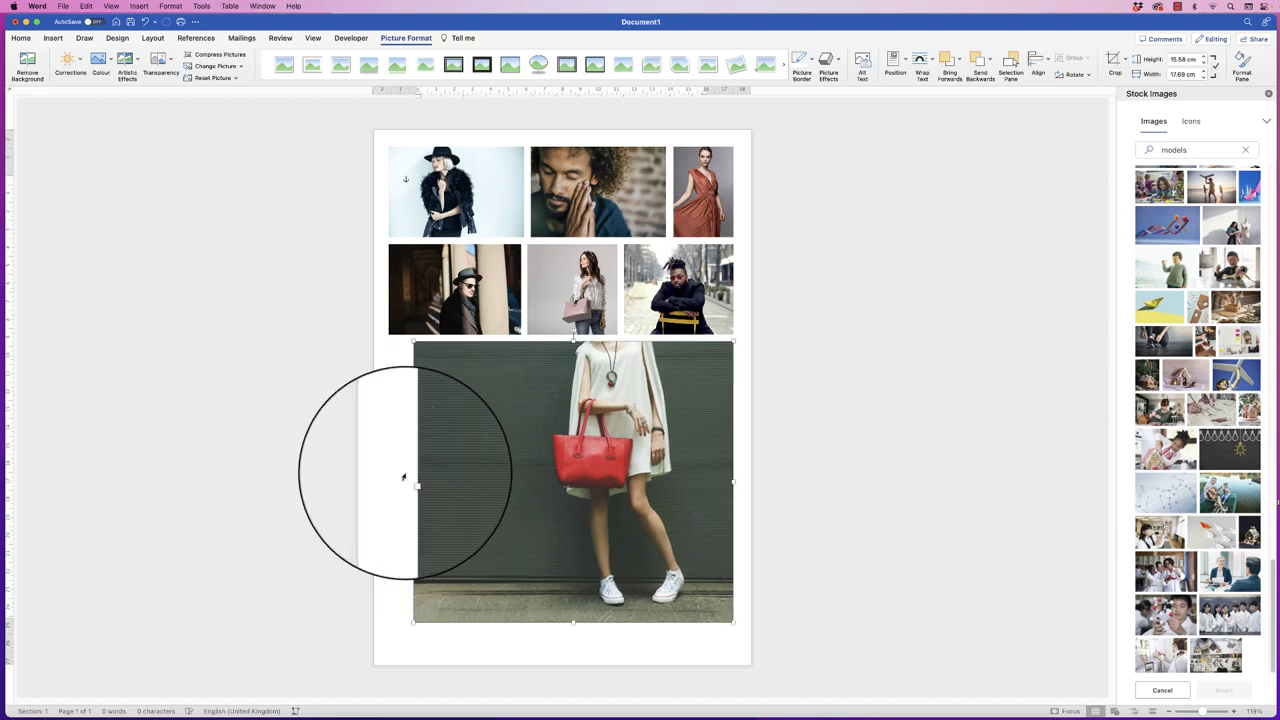
pyautogui.moveTo(409, 623); pyautogui.dragTo(388, 644)
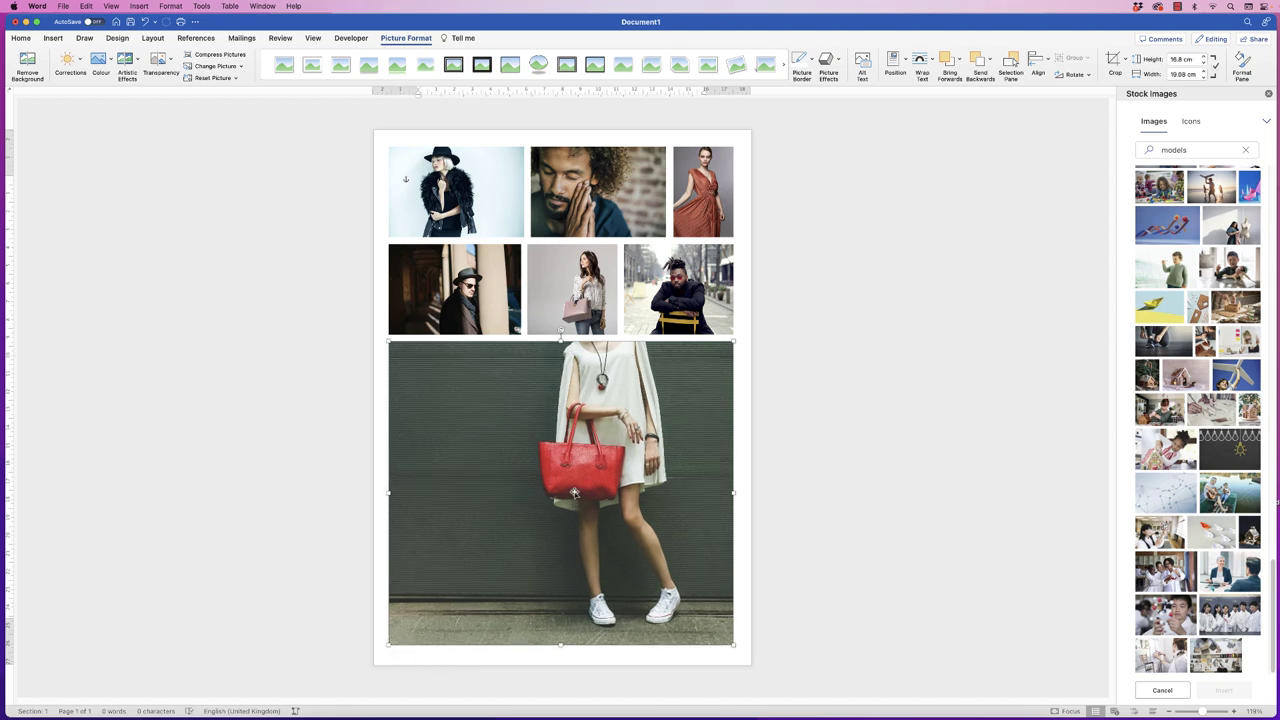
# Lower the handbag picture slightly and nudge both grouped picture rows down and back up to fine-tune their position
pyautogui.moveTo(574, 490); pyautogui.dragTo(574, 496)
pyautogui.click(563, 232)
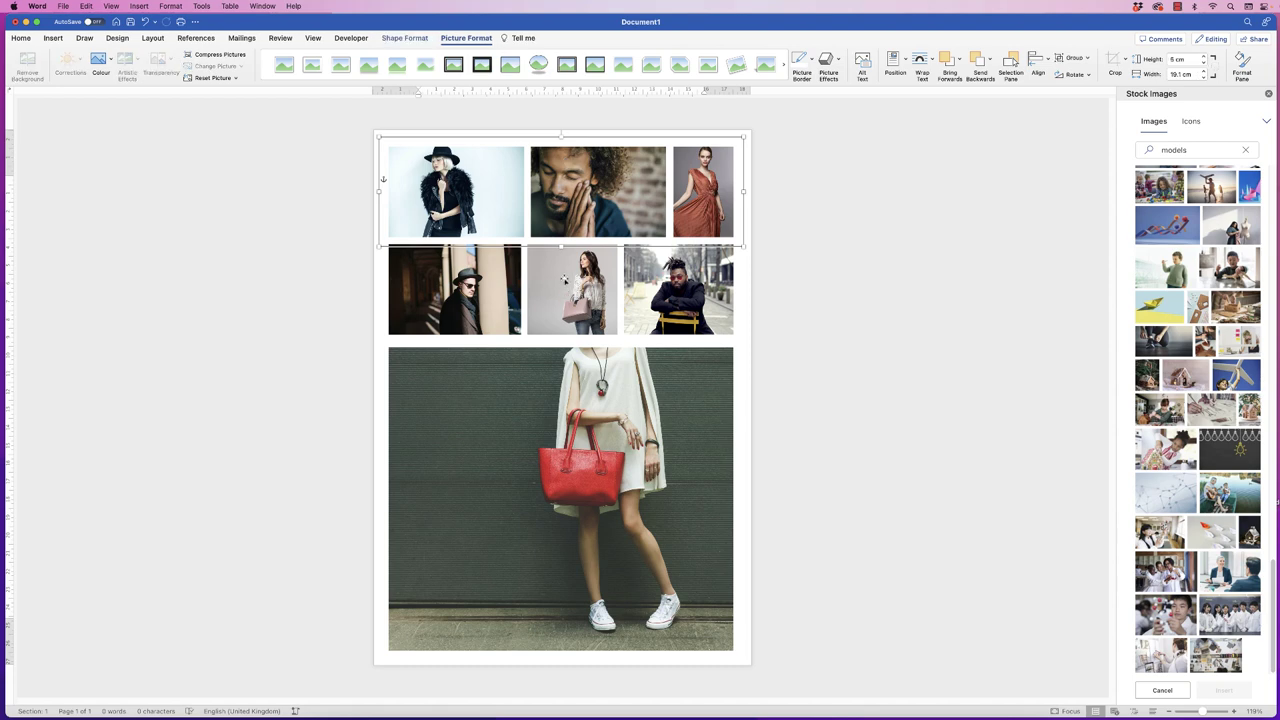
pyautogui.keyDown('shift'); pyautogui.click(563, 281); pyautogui.keyUp('shift')
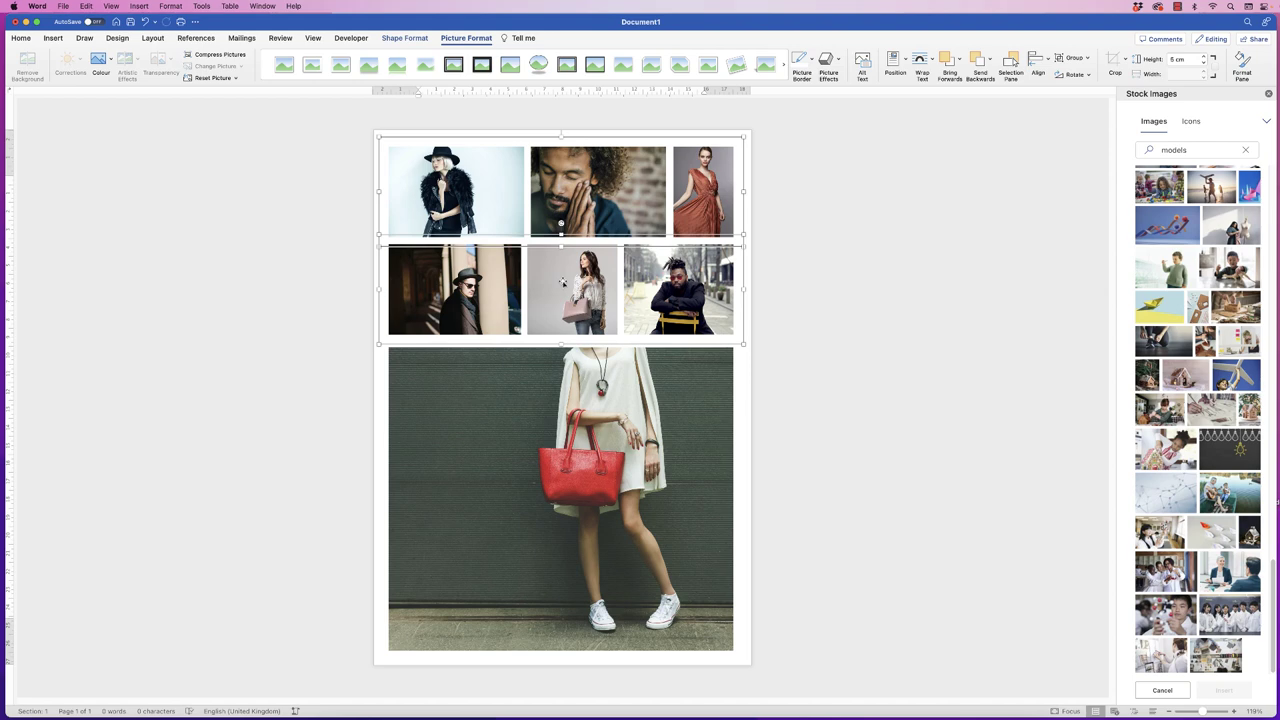
pyautogui.press('Down')
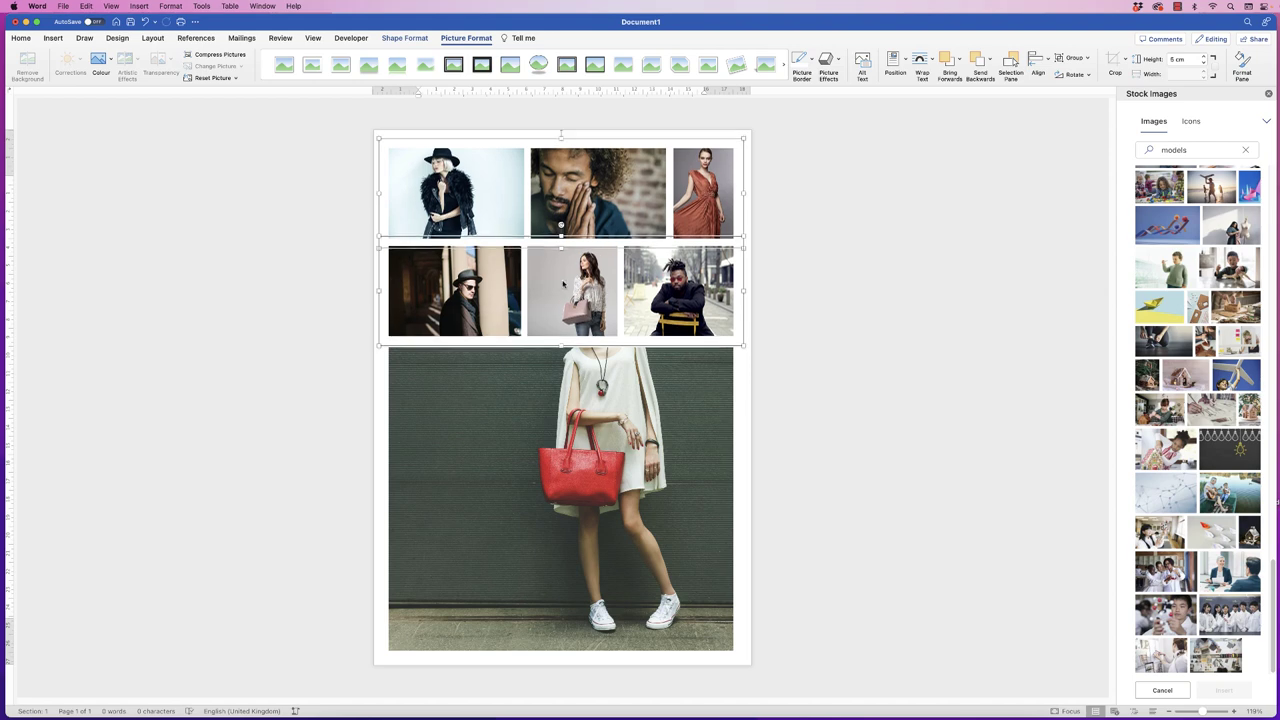
pyautogui.press('Down')
pyautogui.press('Down')
pyautogui.press('Down')
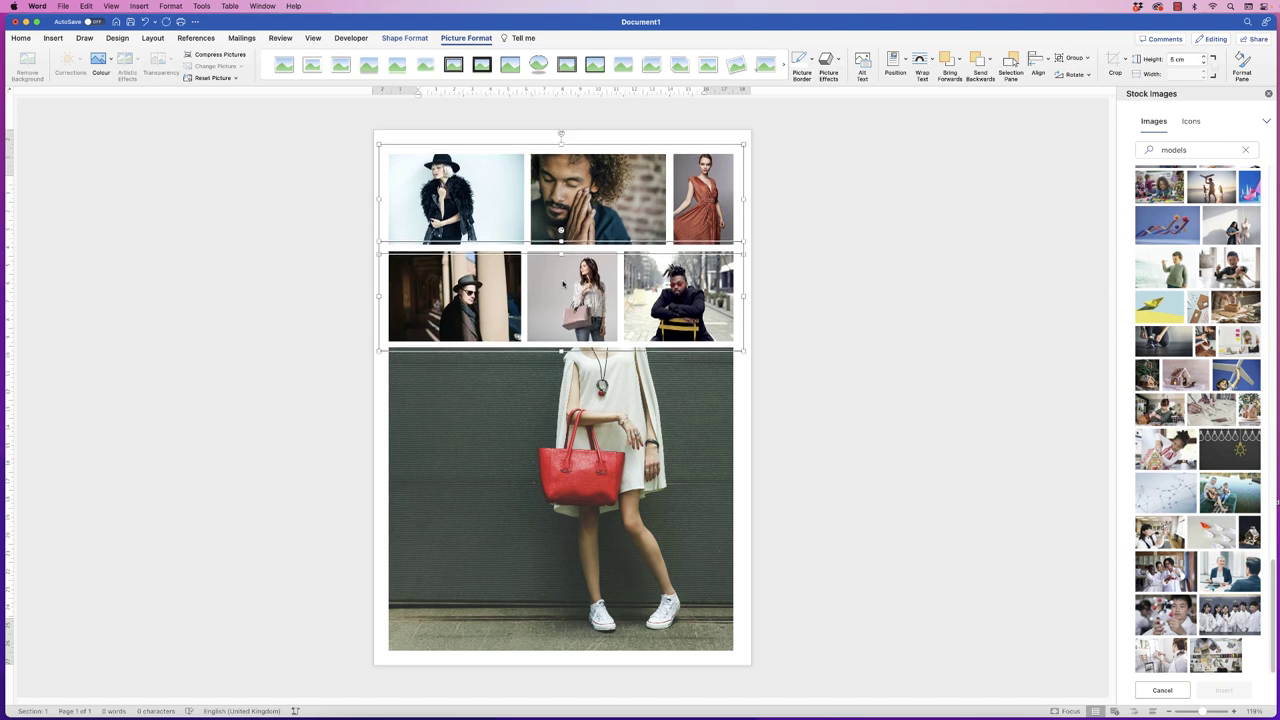
pyautogui.press('Up')
pyautogui.press('Up')
pyautogui.press('Up')
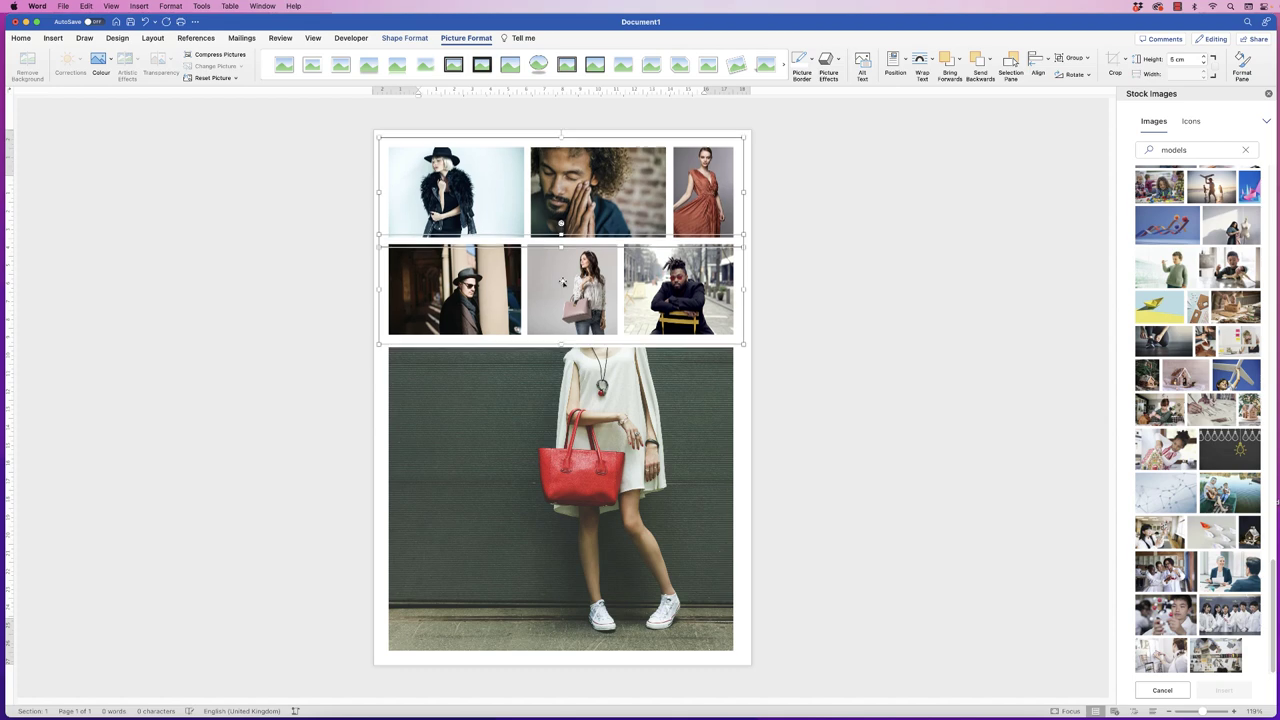
# Nudge the handbag picture up until its gap to the second row matches the gap between the two rows
pyautogui.click(803, 411)
pyautogui.click(600, 457)
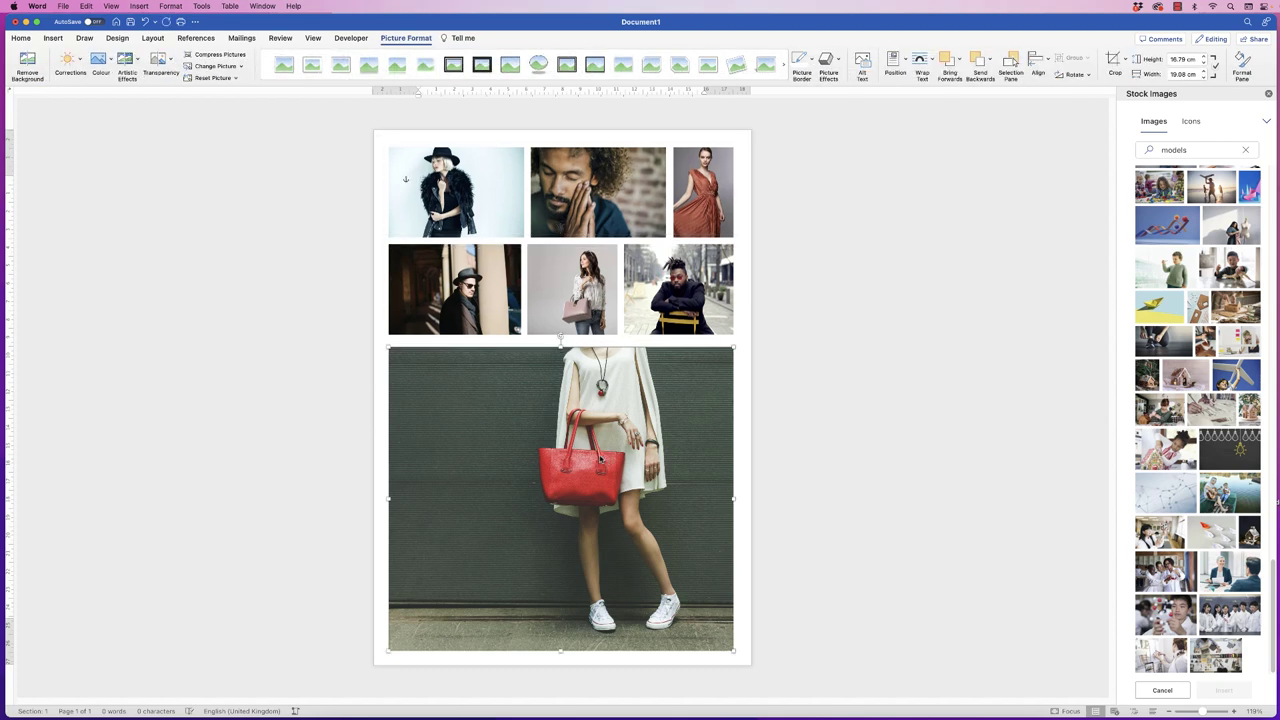
pyautogui.press('Up')
pyautogui.press('Up')
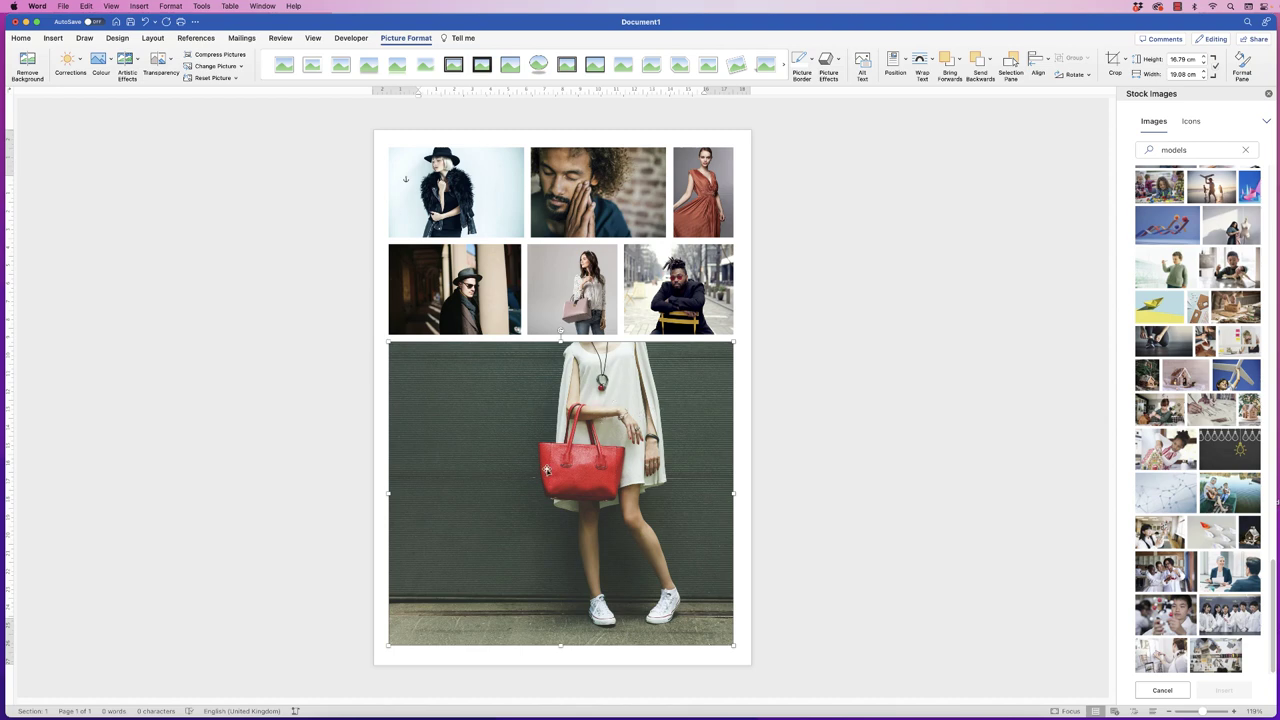
# Select both grouped rows together with the handbag picture and nudge them vertically to balance the page's top and bottom margins
pyautogui.keyDown('shift'); pyautogui.click(560, 333); pyautogui.keyUp('shift')
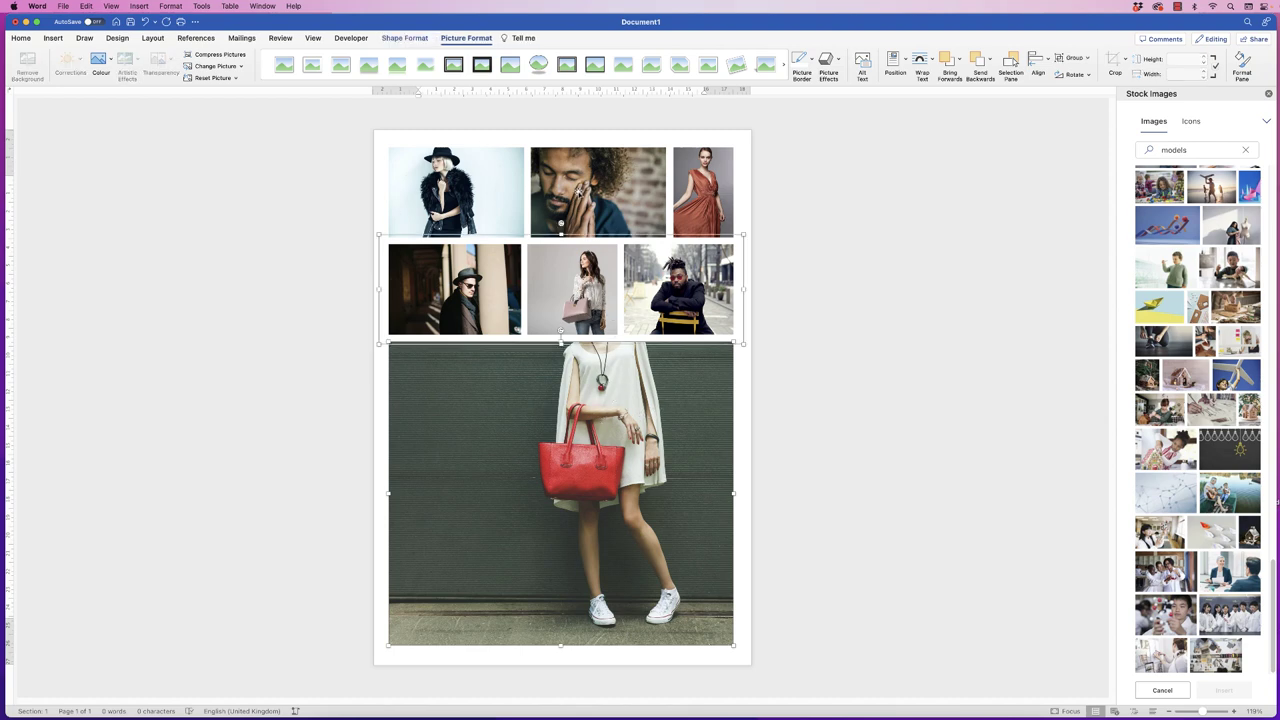
pyautogui.keyDown('shift'); pyautogui.click(577, 192); pyautogui.keyUp('shift')
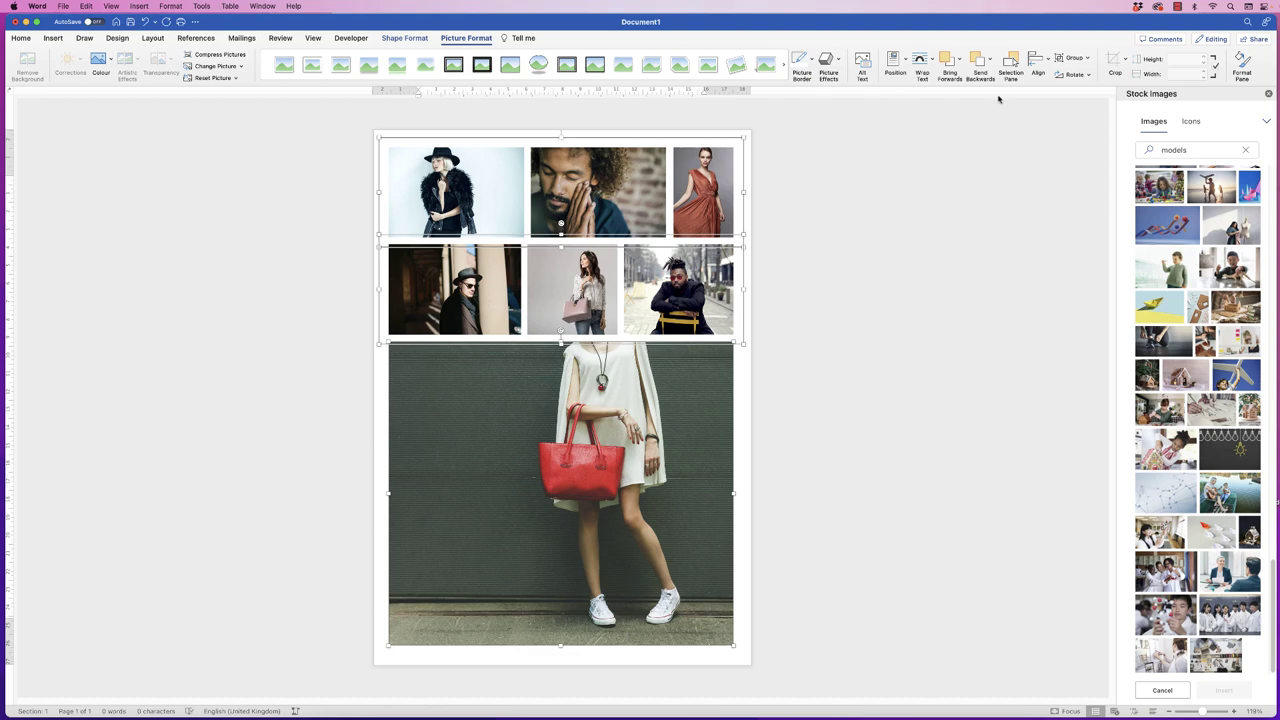
pyautogui.press('Down')
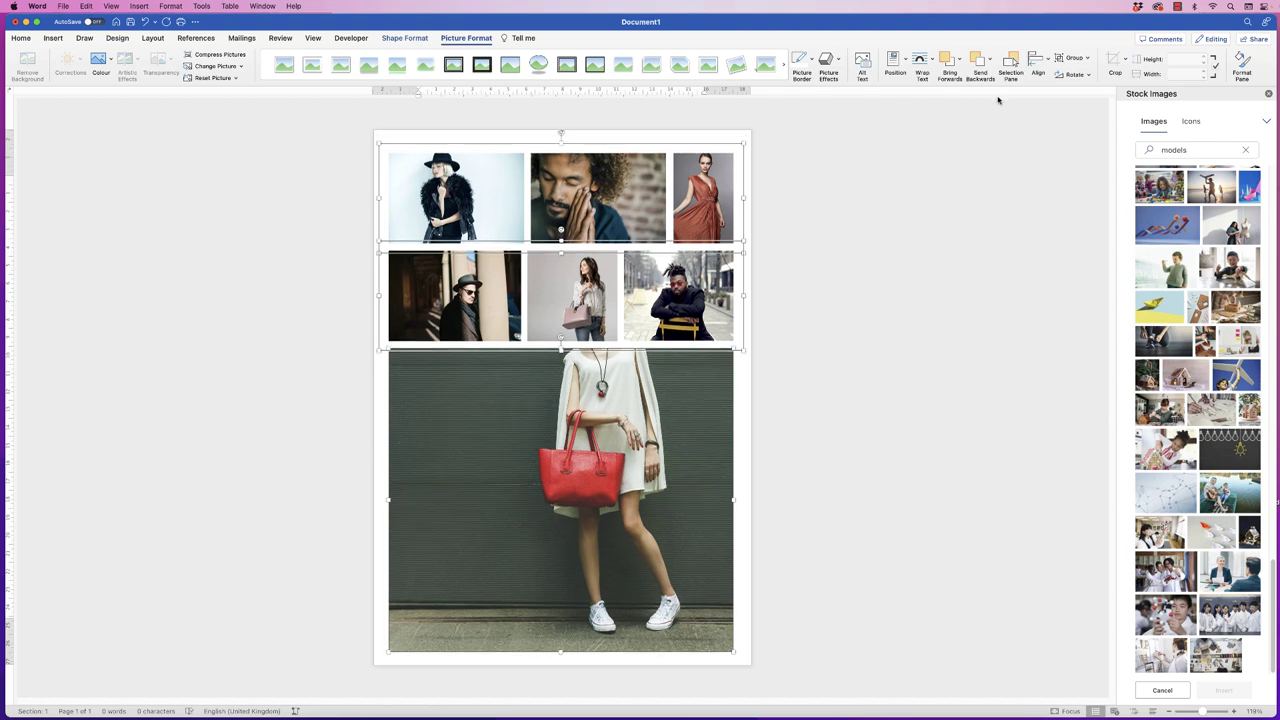
pyautogui.press('Up')
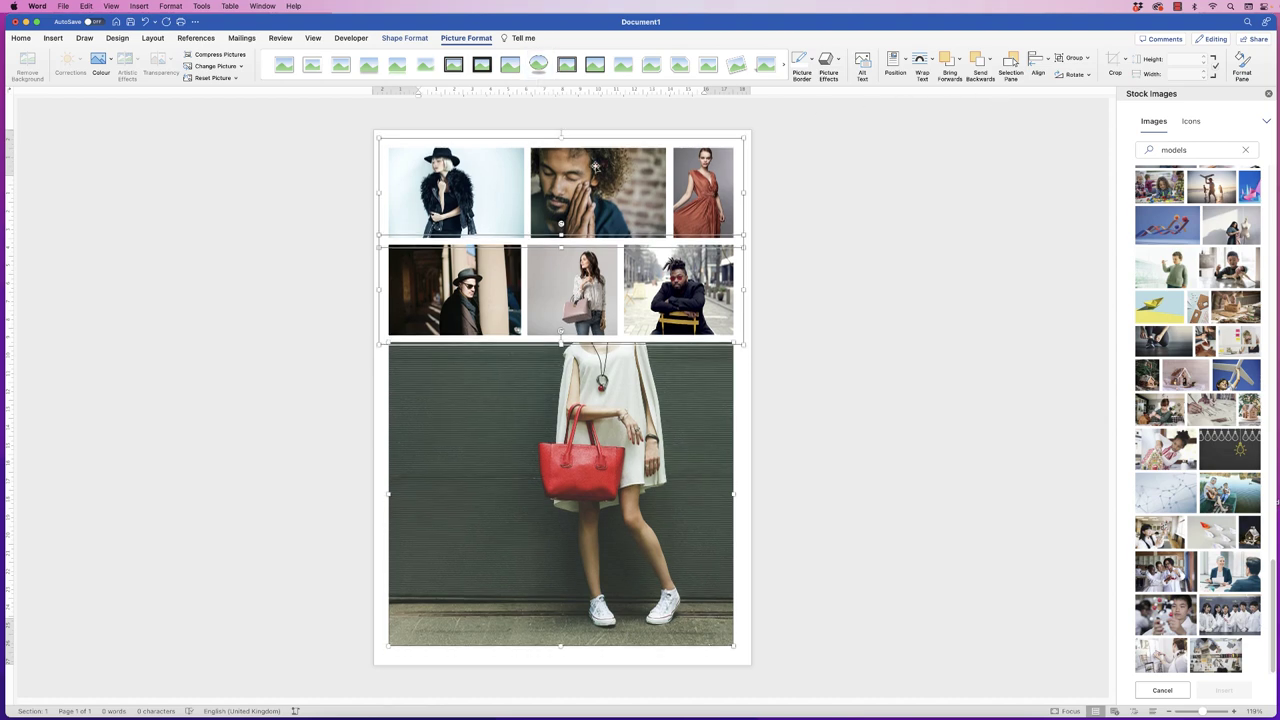
pyautogui.click(847, 295)
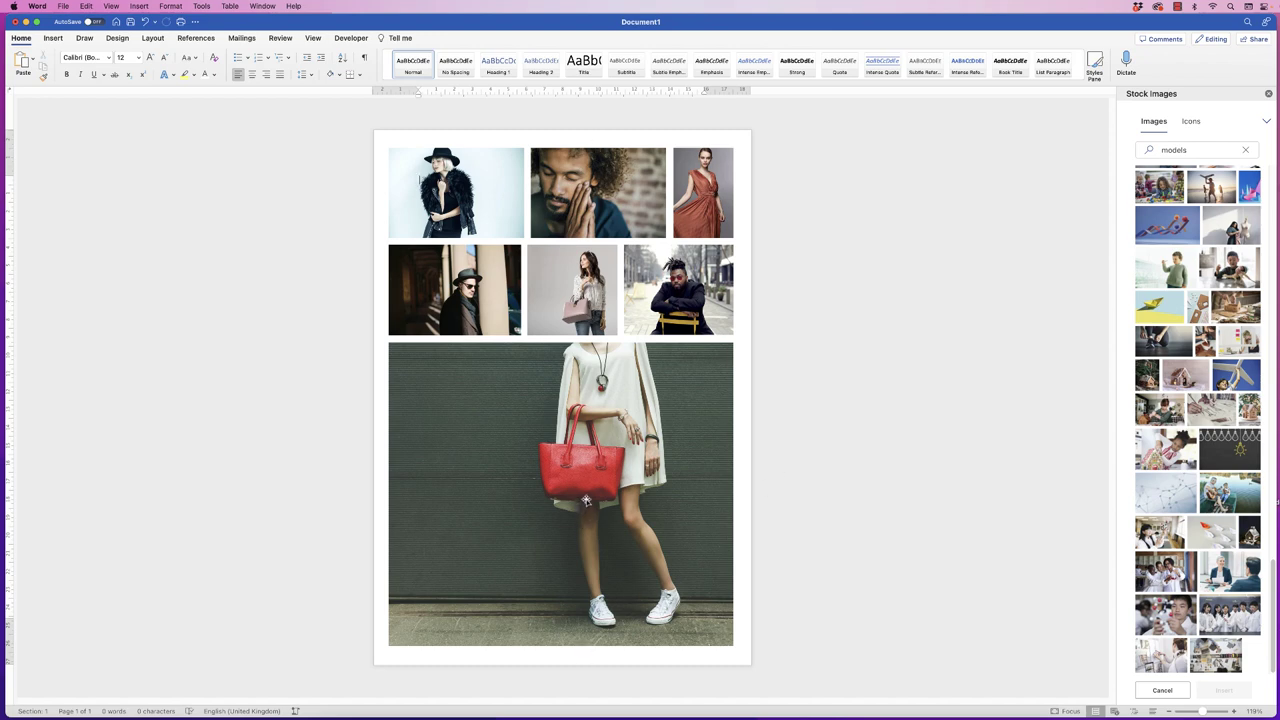
# Draw a text box about 5.64 cm wide and 8.59 cm high over the dark wall left of the woman with the handbag
pyautogui.click(53, 38)
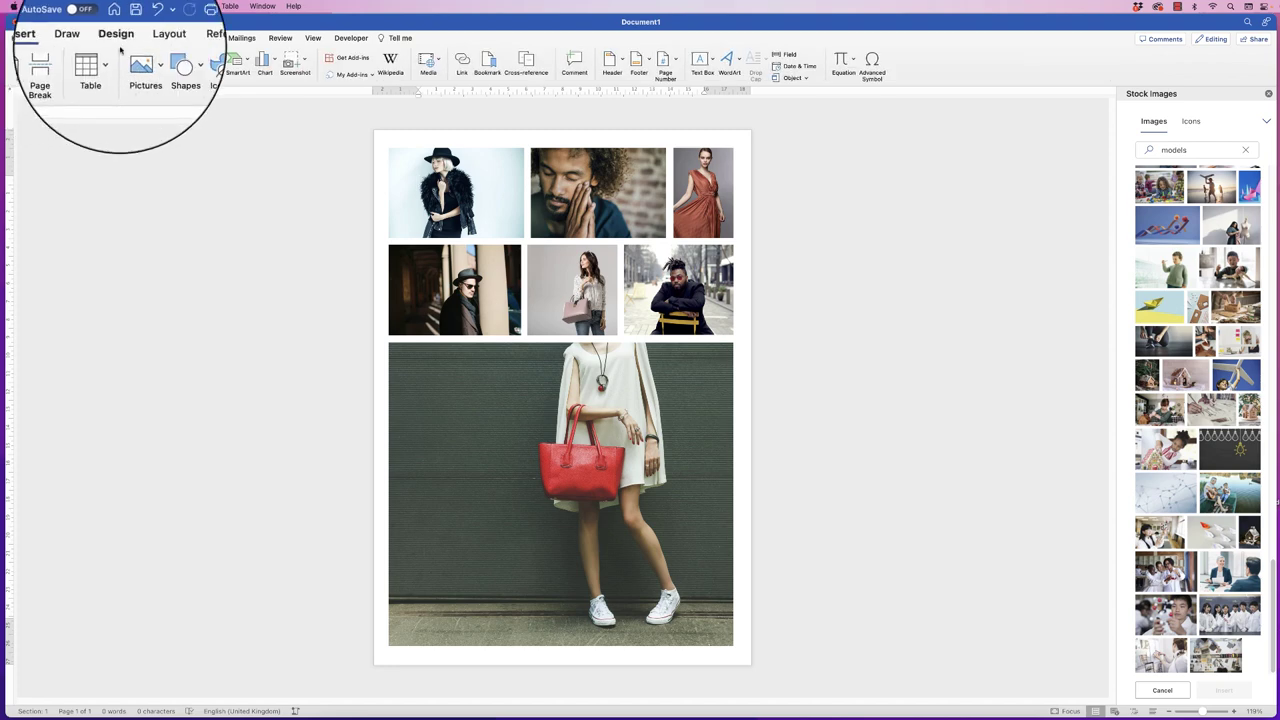
pyautogui.click(713, 60)
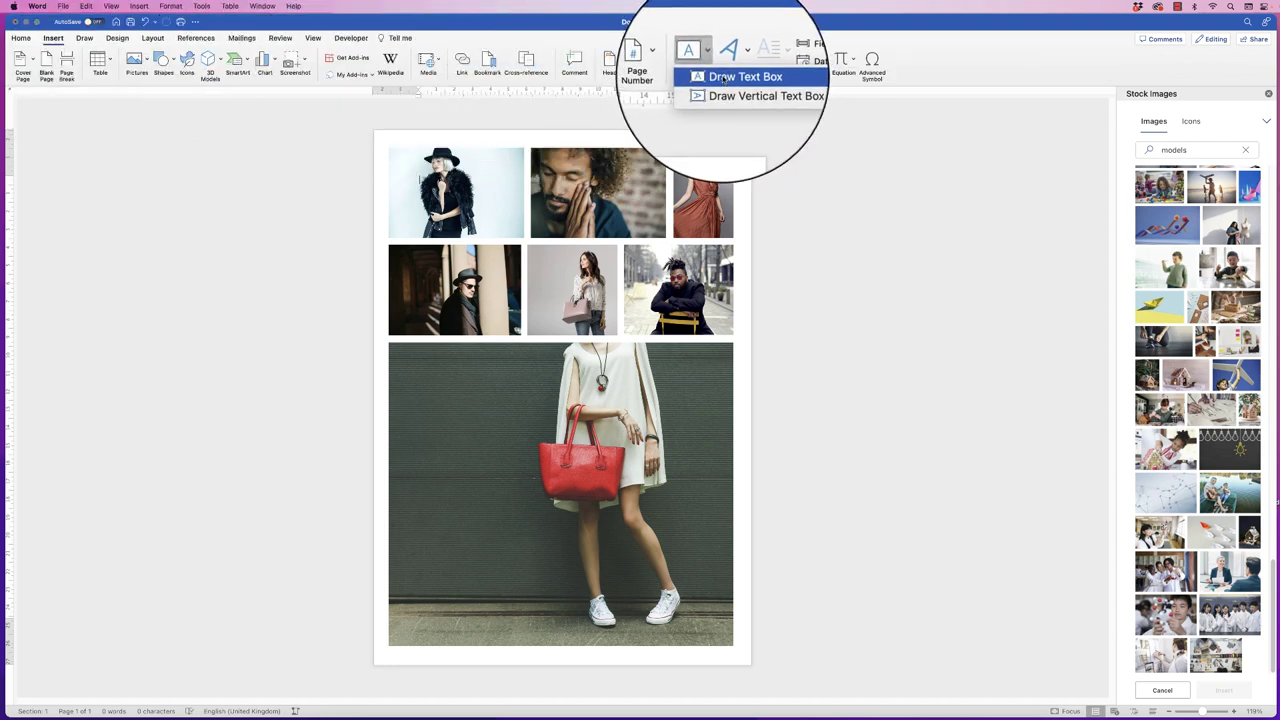
pyautogui.click(724, 80)
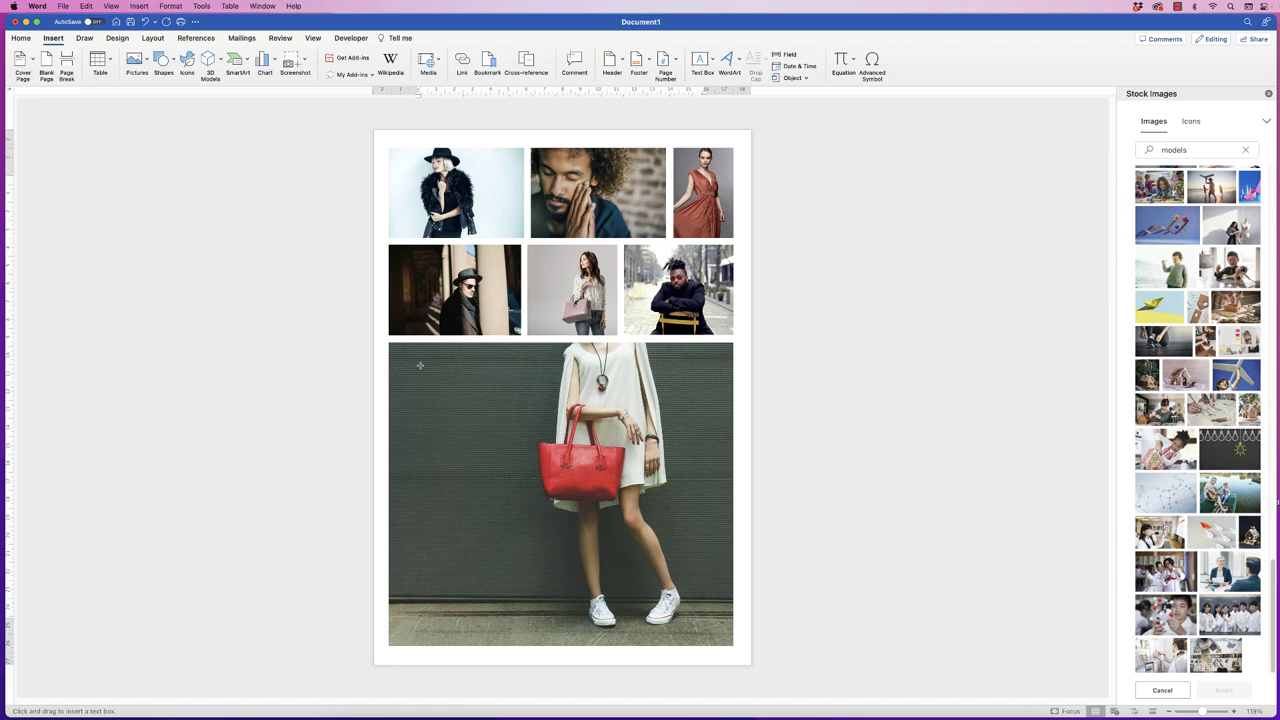
pyautogui.moveTo(420, 365); pyautogui.dragTo(521, 519)
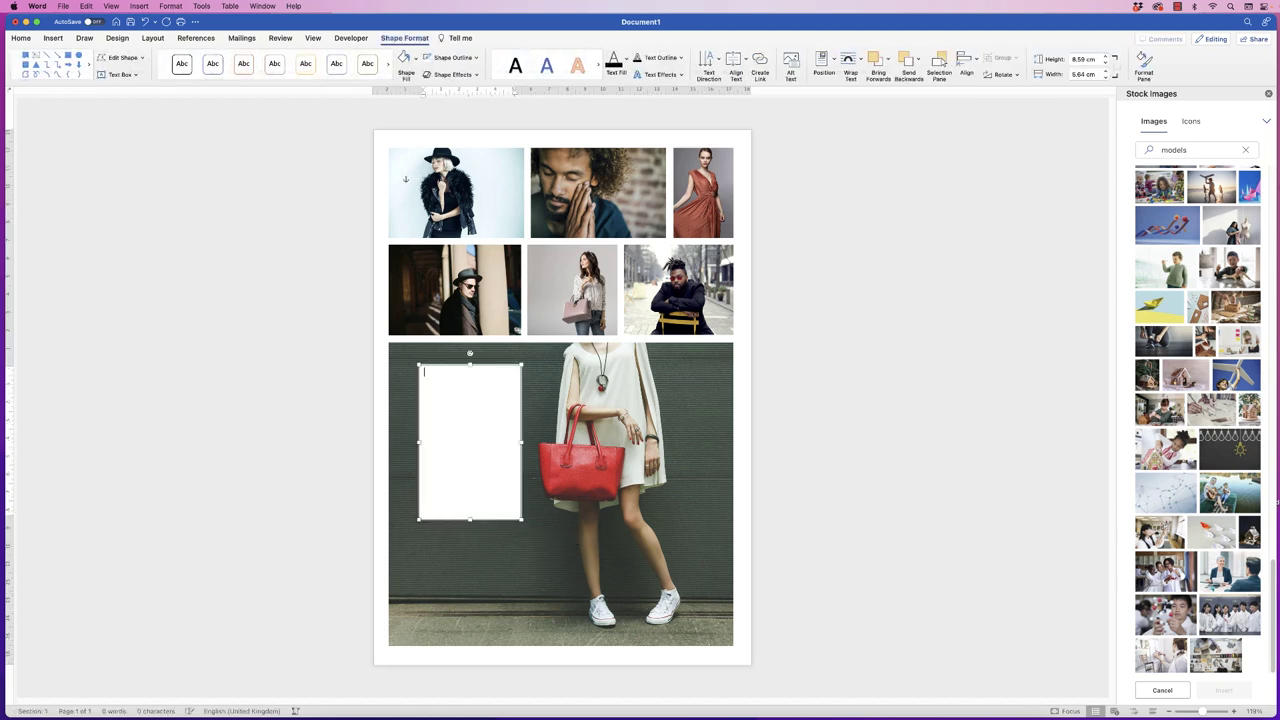
# Enter PERFECT, PICTURE and COLLAGE on three separate lines in the text box
pyautogui.write('PERFECT')
pyautogui.press('Return')
pyautogui.click(429, 552)
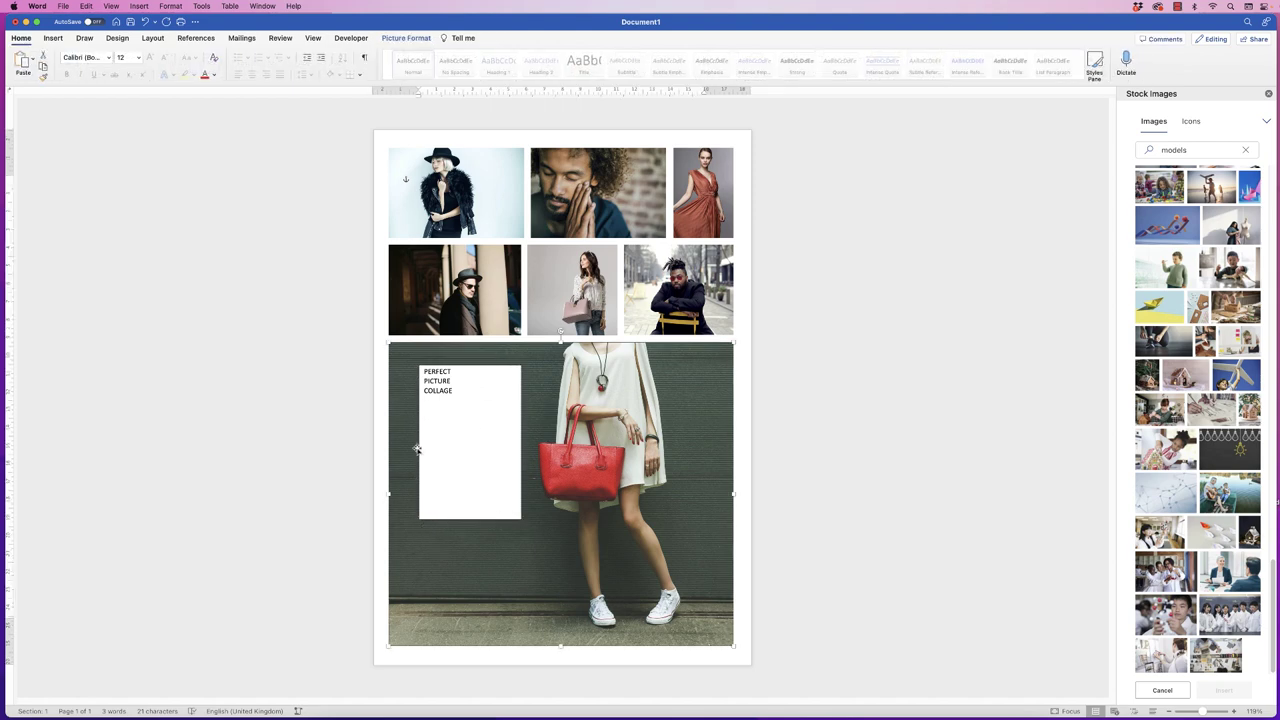
# Set the shape fill of the PERFECT PICTURE COLLAGE text box to No Fill
pyautogui.click(462, 453)
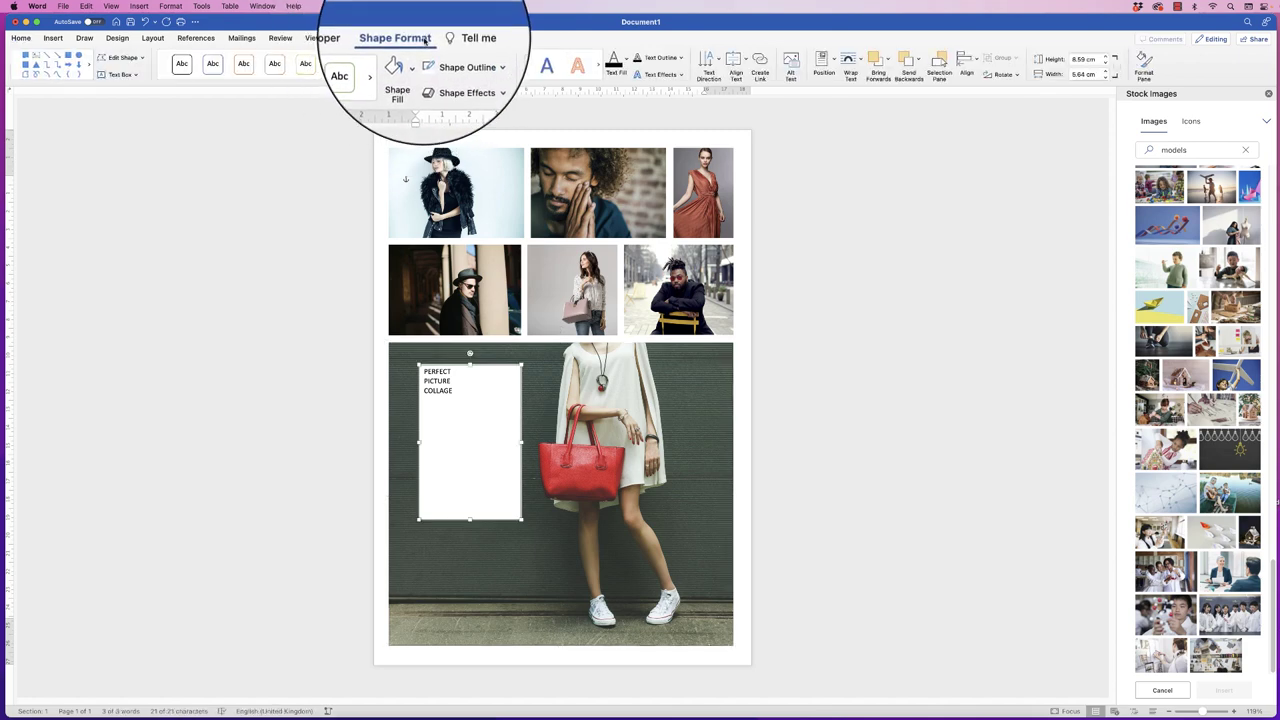
pyautogui.click(416, 68)
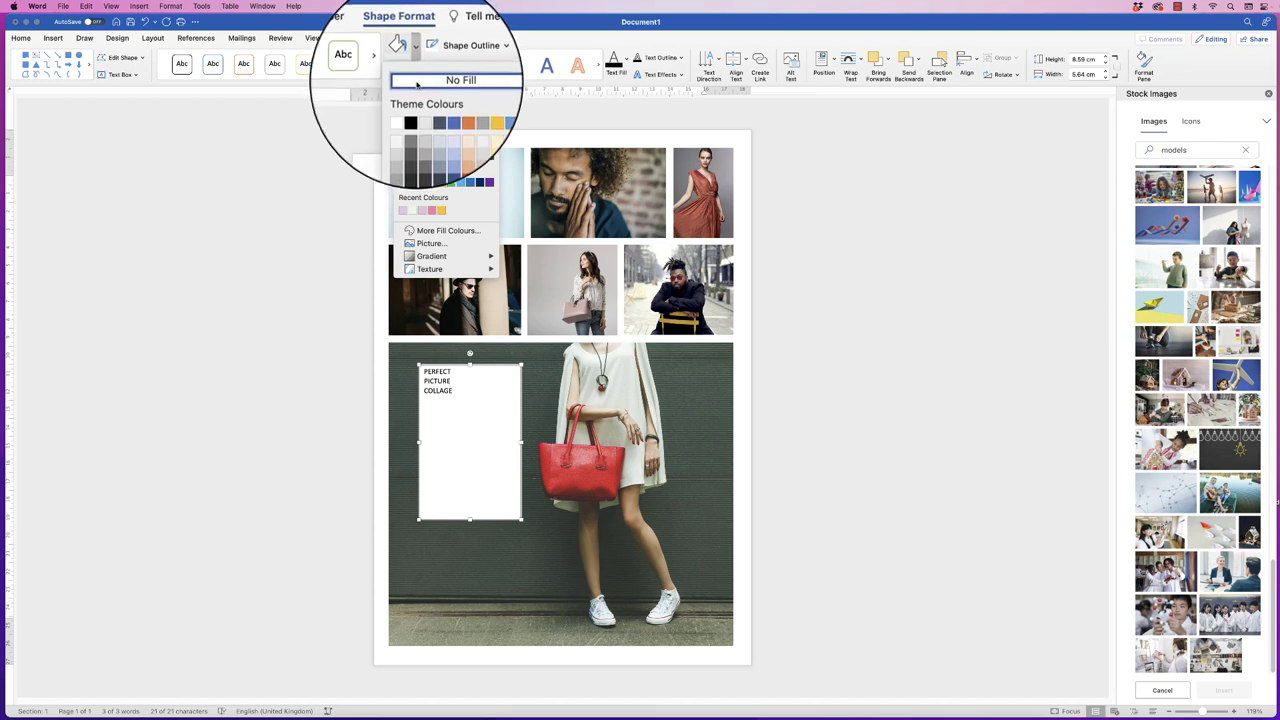
pyautogui.click(461, 87)
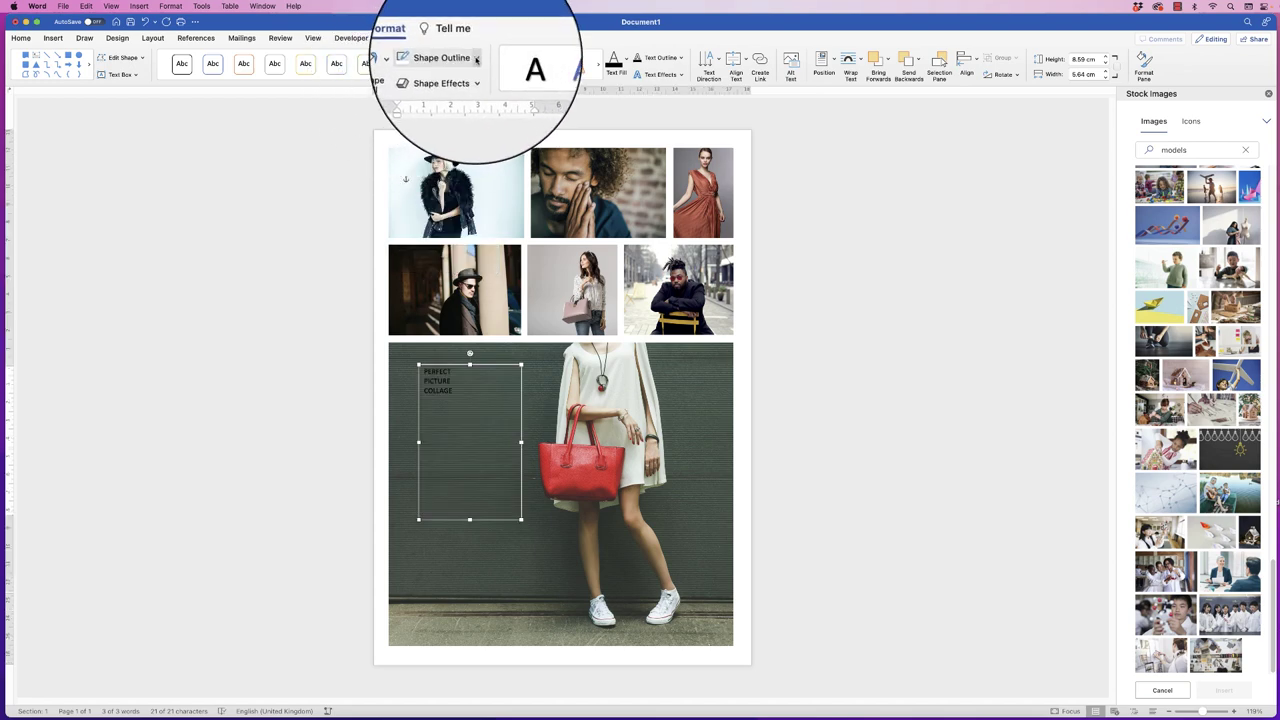
# Remove the outline of the PERFECT PICTURE COLLAGE text box and set its font colour to white
pyautogui.click(461, 60)
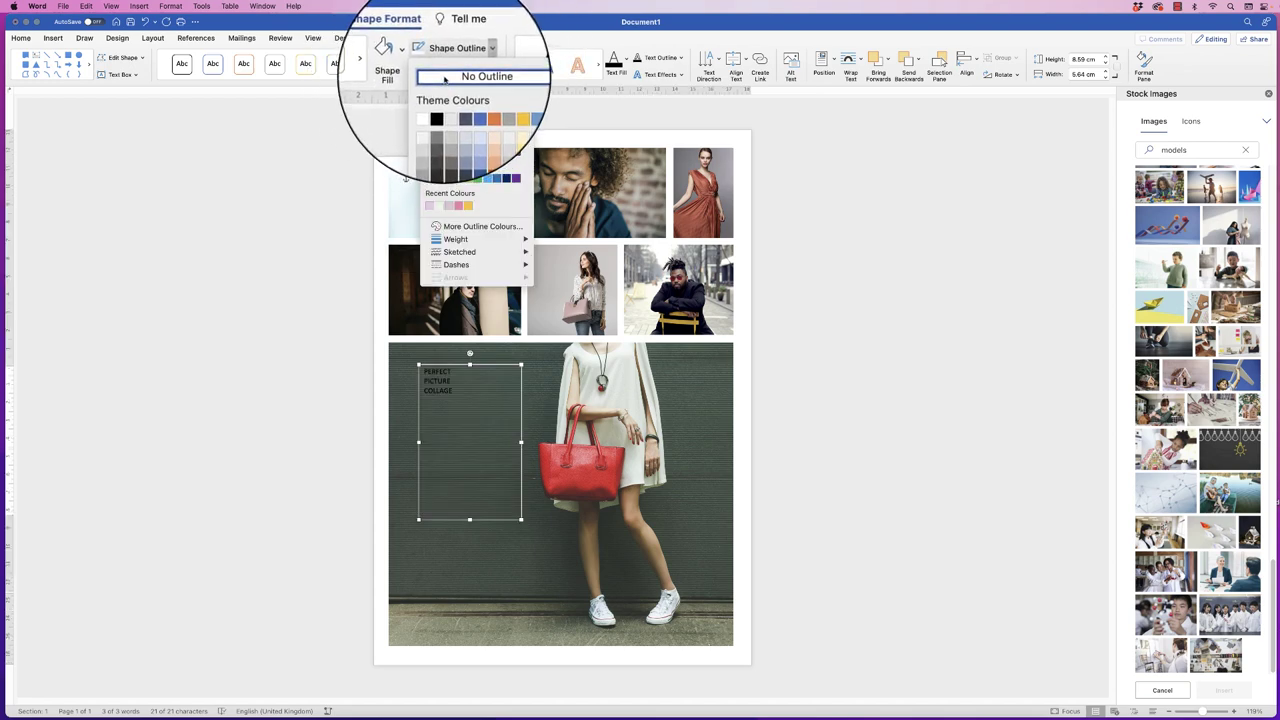
pyautogui.click(444, 77)
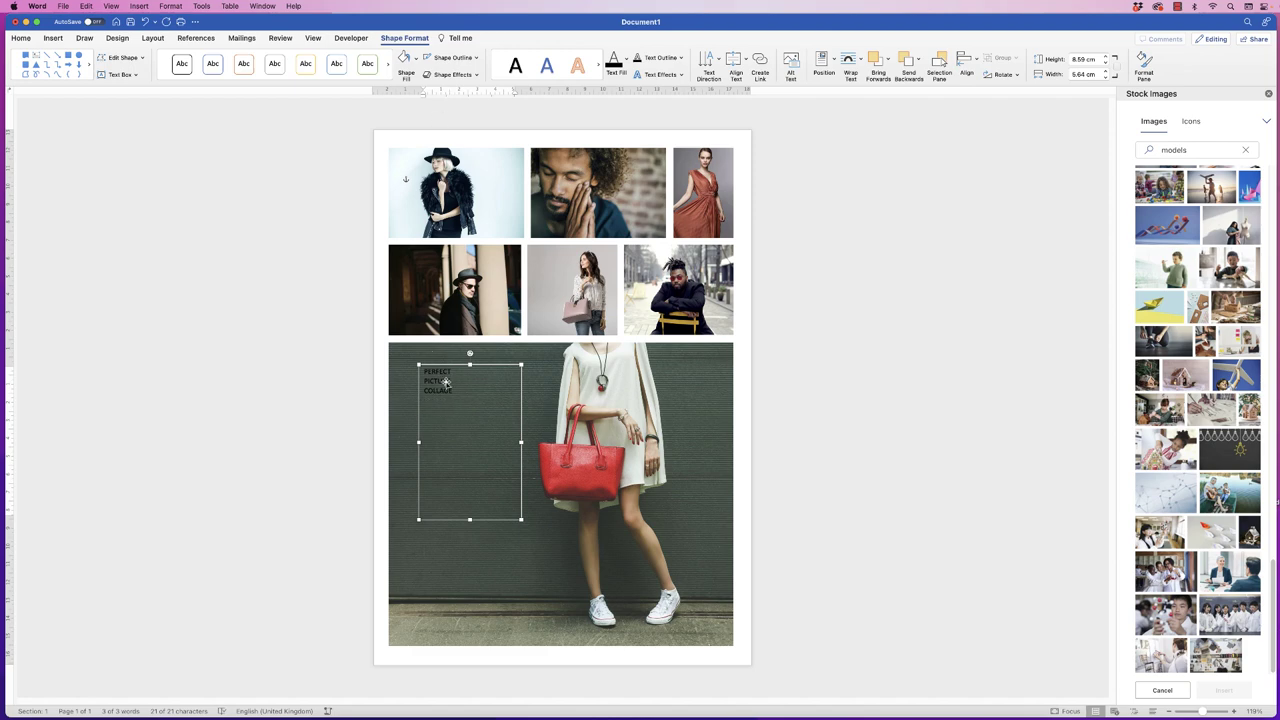
pyautogui.click(20, 39)
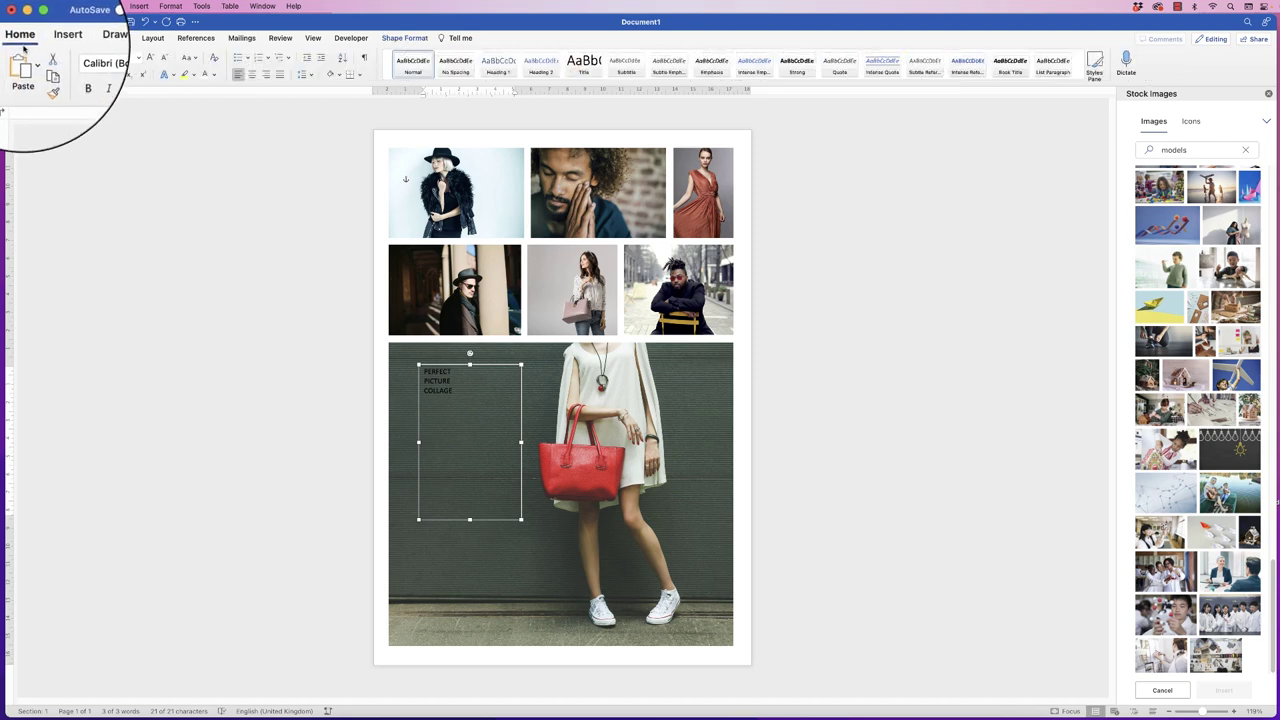
pyautogui.click(214, 77)
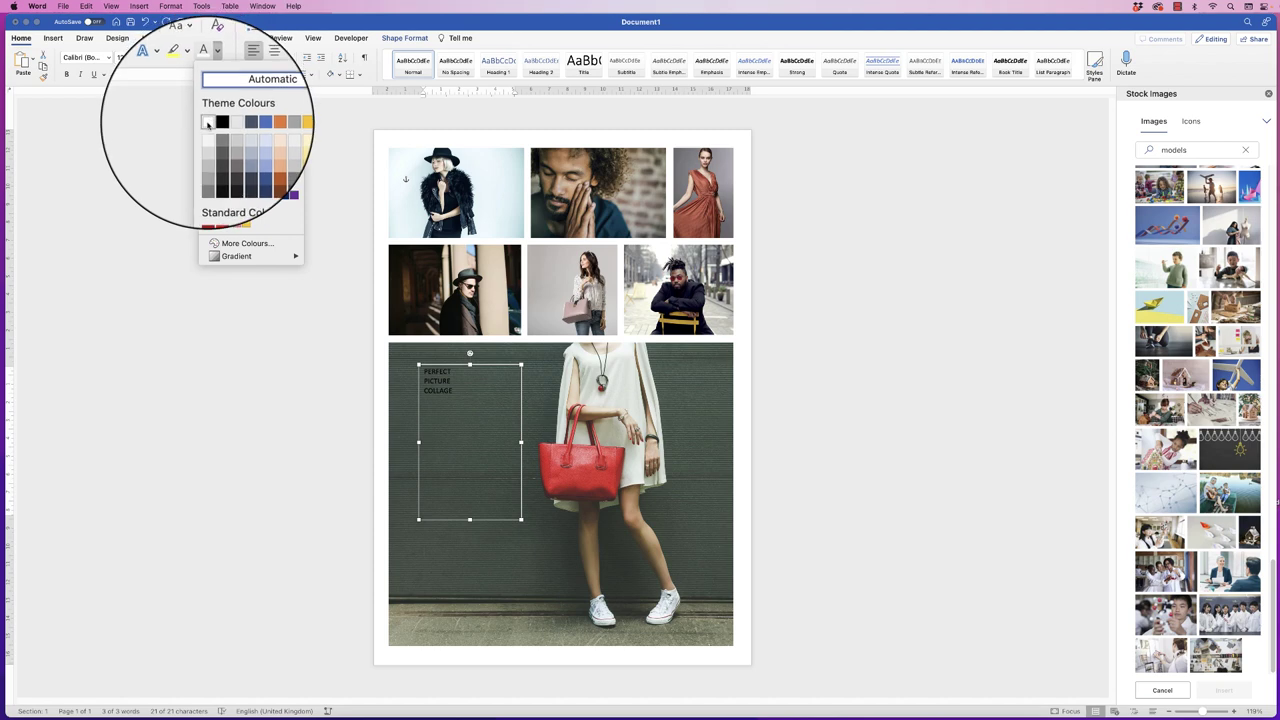
pyautogui.click(205, 145)
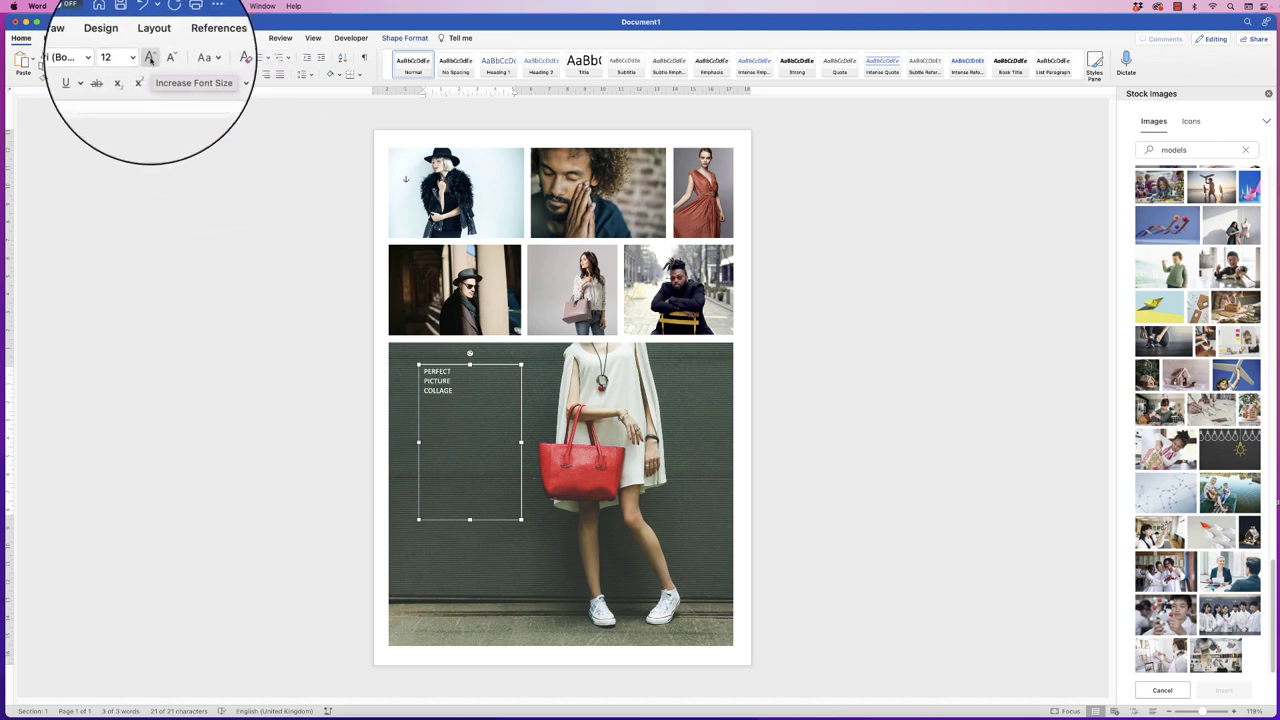
# Set the title's font size to 28 and shrink its text box to about 4.66 cm wide and 4.44 cm high
pyautogui.click(149, 57)
pyautogui.click(149, 57)
pyautogui.click(149, 57)
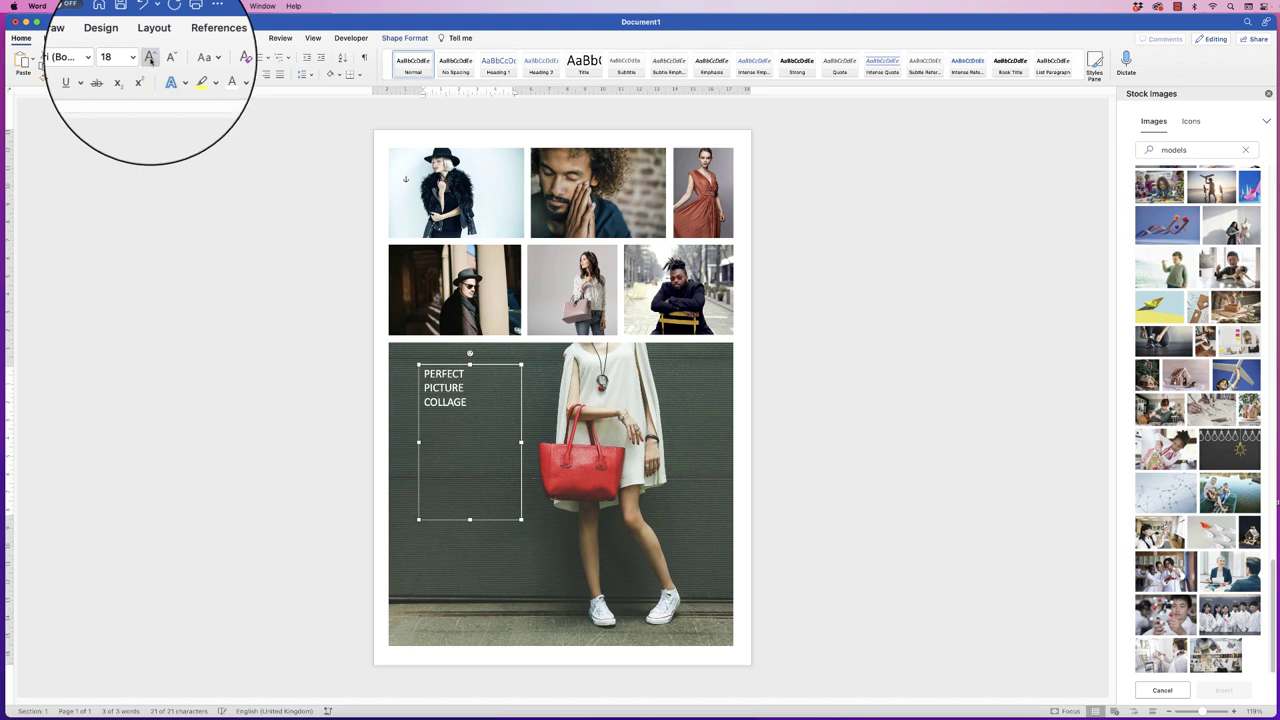
pyautogui.click(149, 57)
pyautogui.click(149, 57)
pyautogui.click(149, 57)
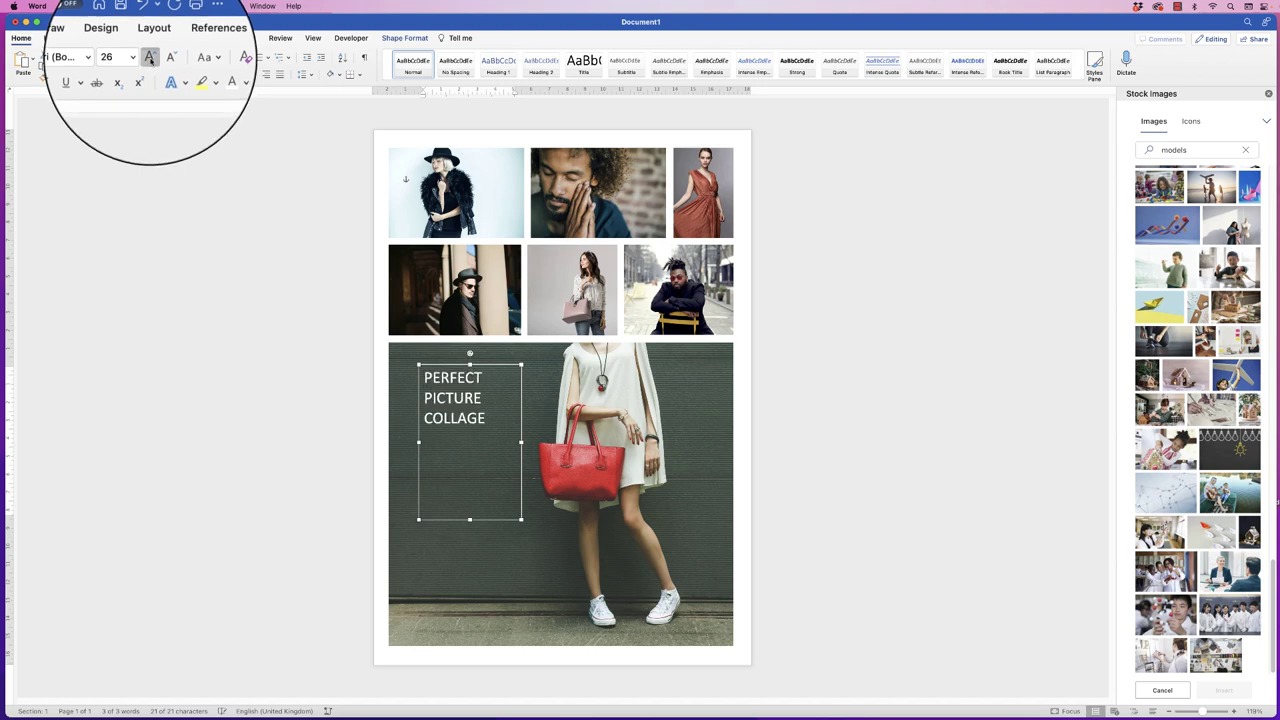
pyautogui.click(149, 57)
pyautogui.click(149, 57)
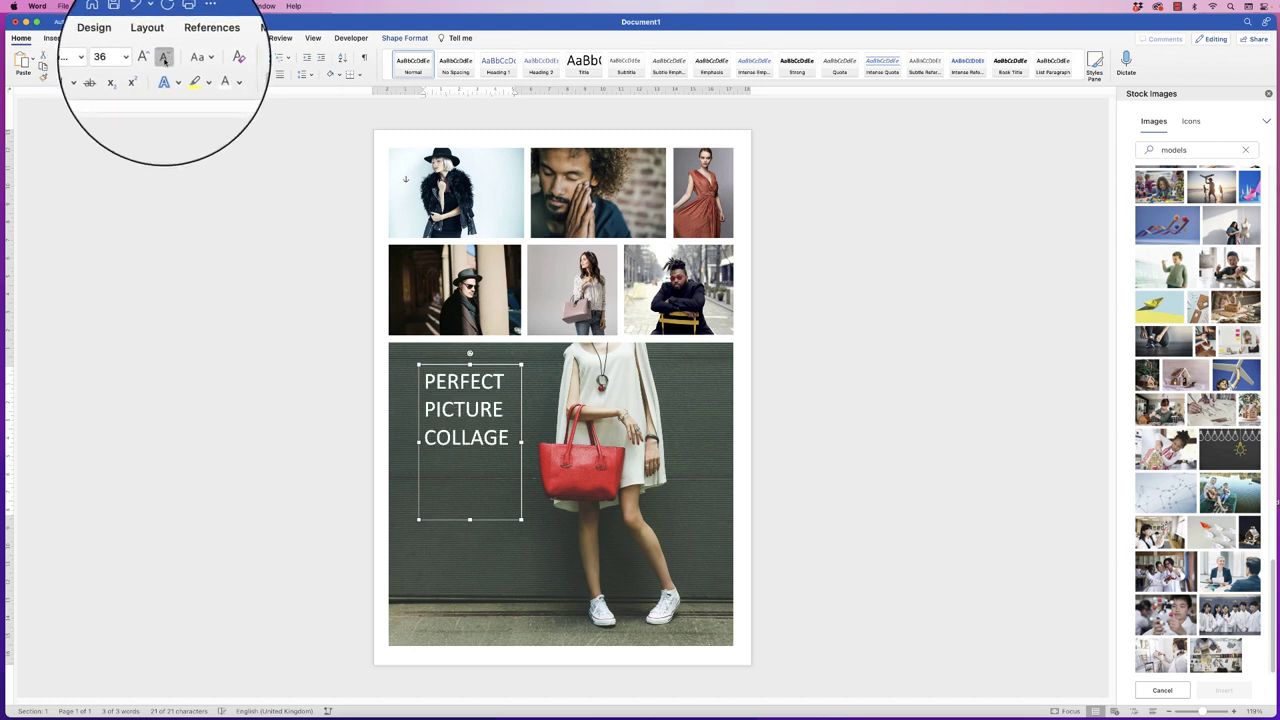
pyautogui.click(164, 57)
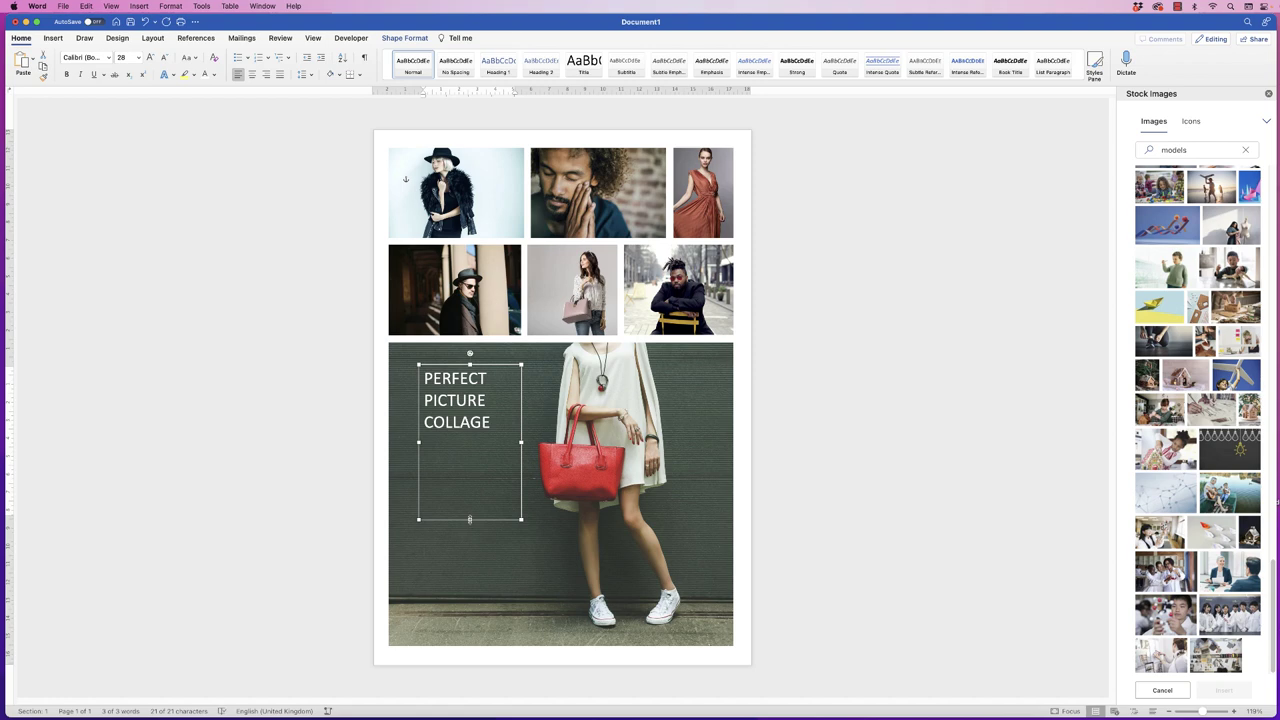
pyautogui.moveTo(469, 519); pyautogui.dragTo(470, 444)
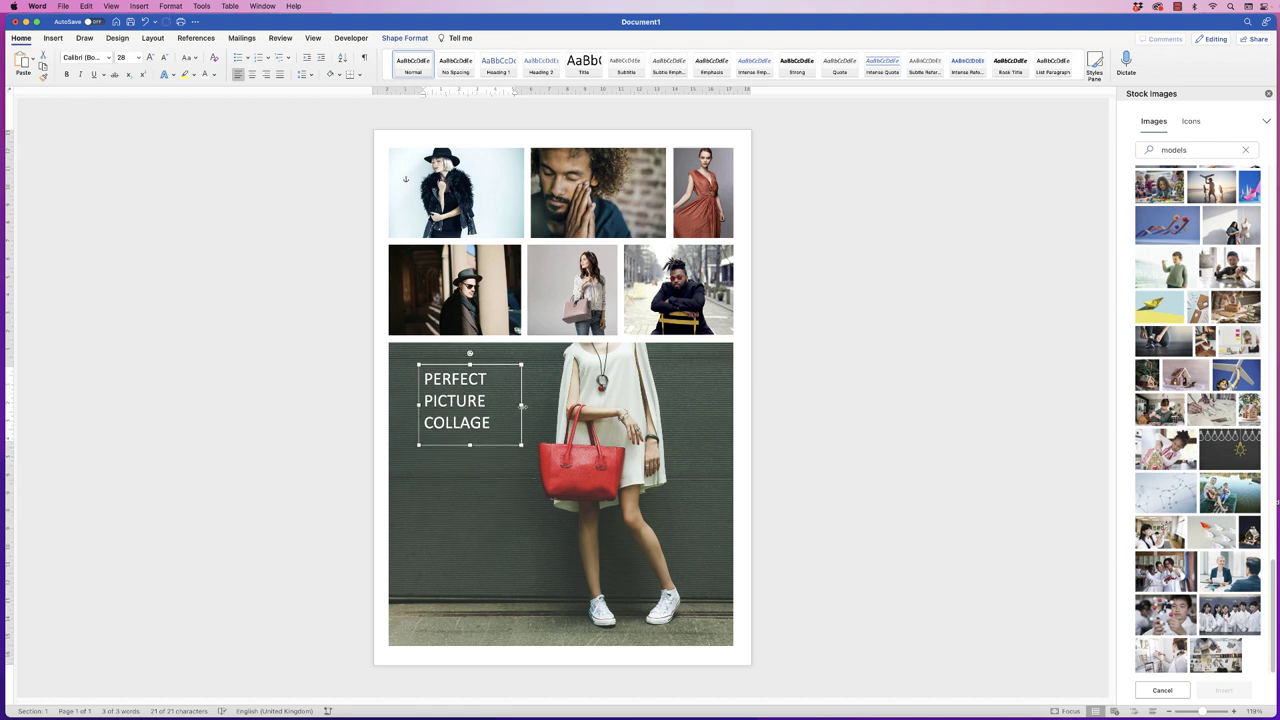
pyautogui.moveTo(522, 406); pyautogui.dragTo(504, 406)
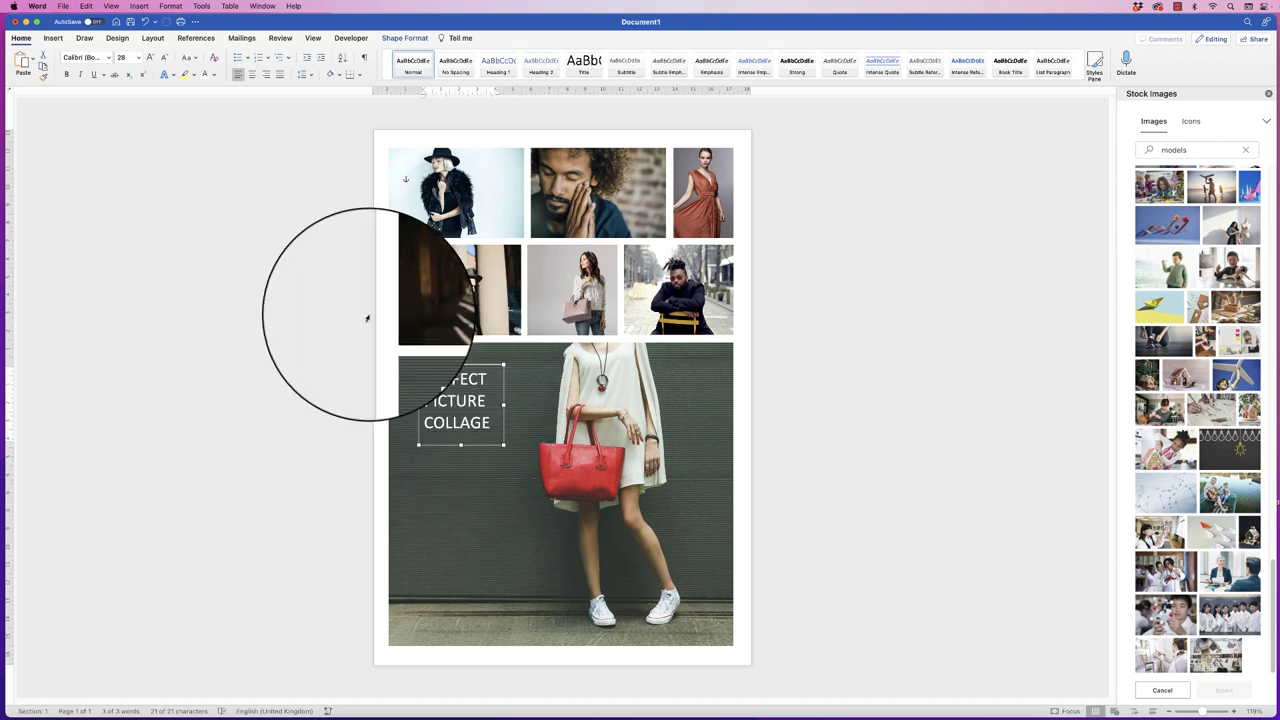
# Draw a rectangle about 6.99 cm wide and 7.32 cm high on the dark wall below the title text
pyautogui.click(53, 38)
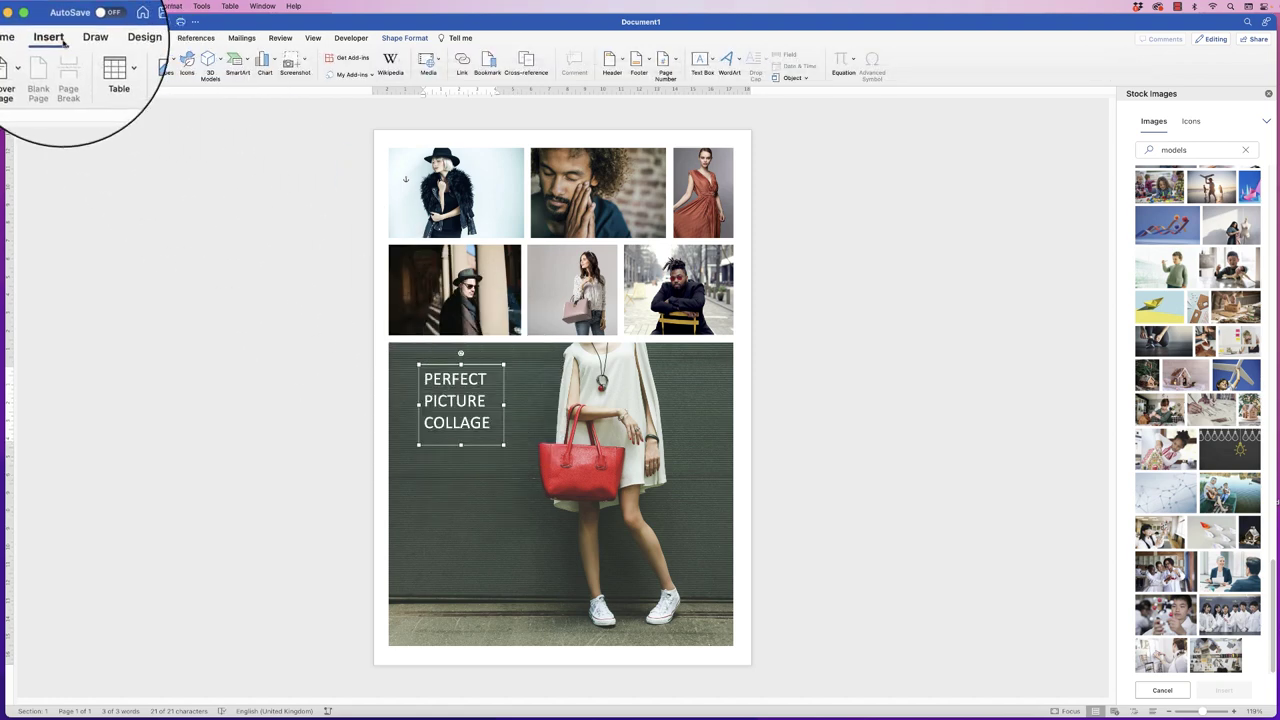
pyautogui.click(174, 61)
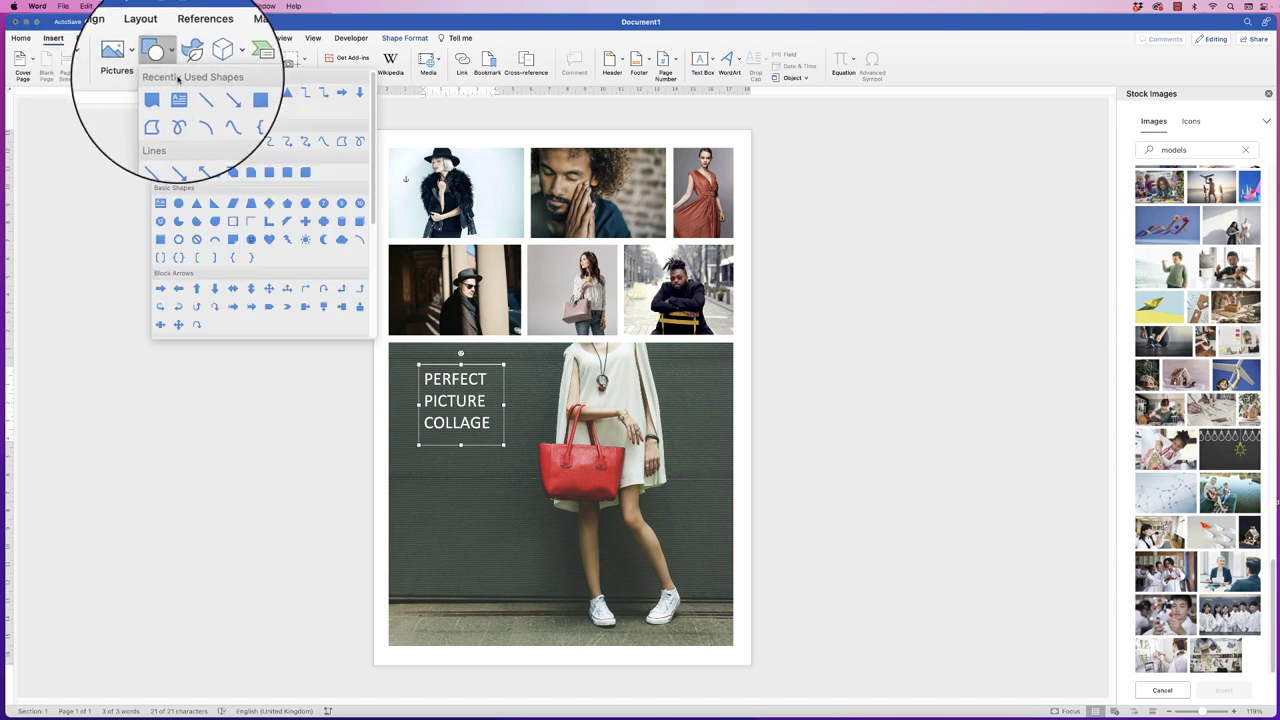
pyautogui.click(161, 217)
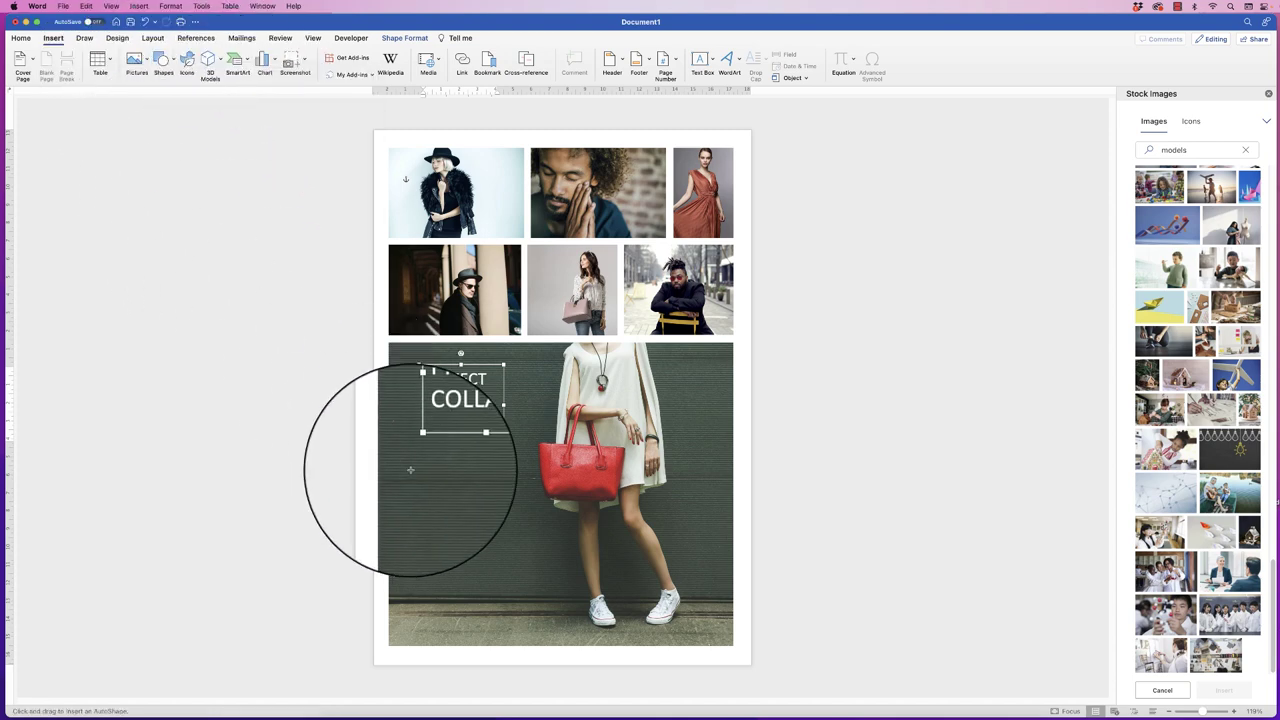
pyautogui.moveTo(416, 480); pyautogui.dragTo(548, 608)
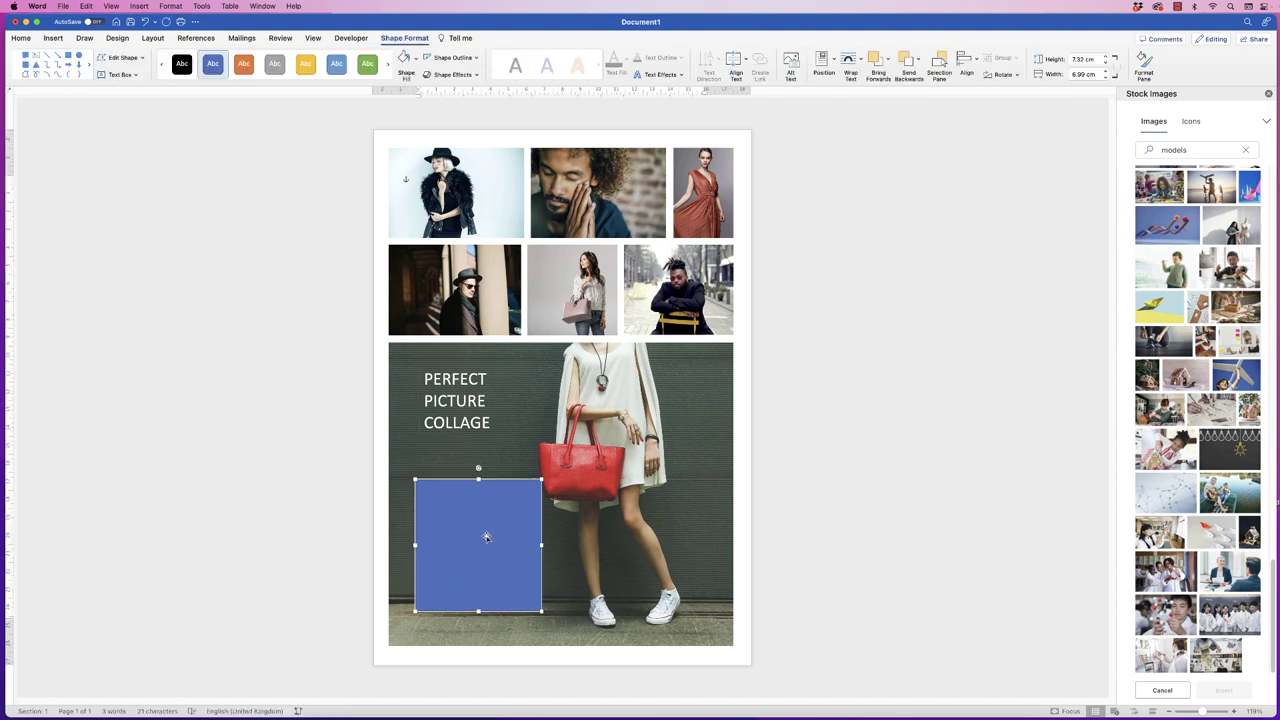
# Give the new rectangle no fill and a white outline with a weight of 4½ pt
pyautogui.click(416, 64)
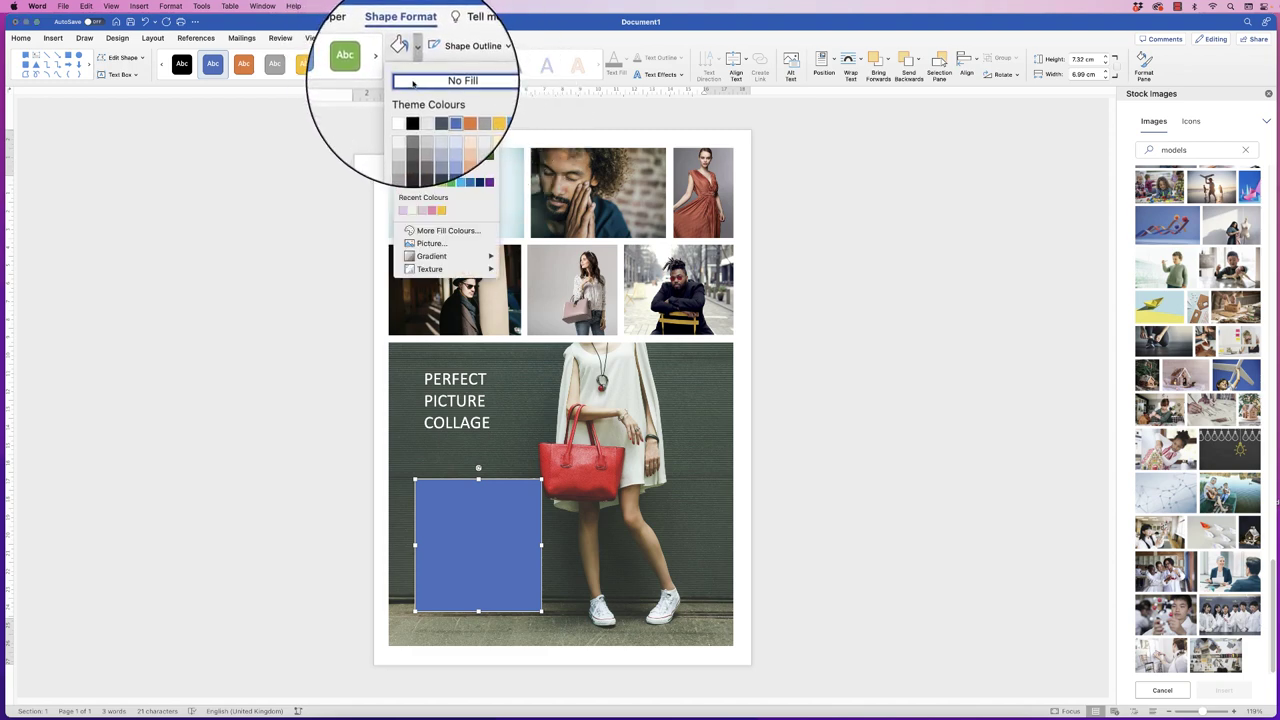
pyautogui.click(413, 84)
pyautogui.click(476, 61)
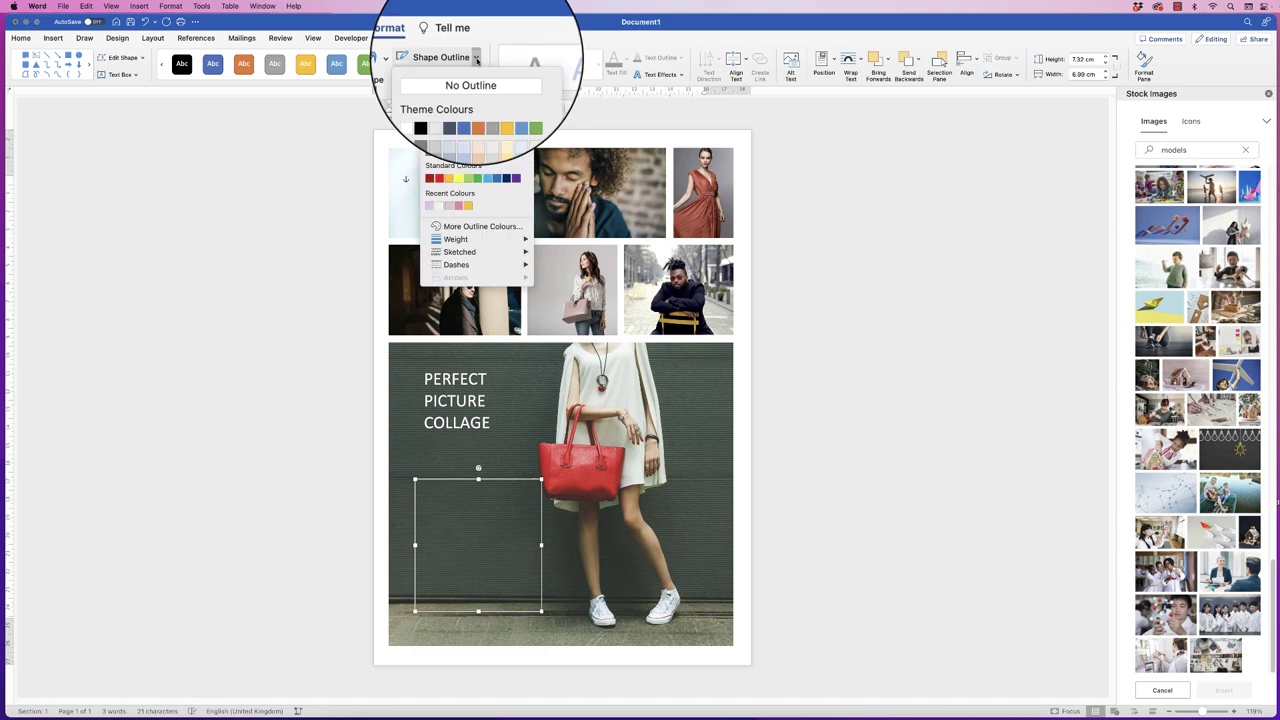
pyautogui.click(435, 100)
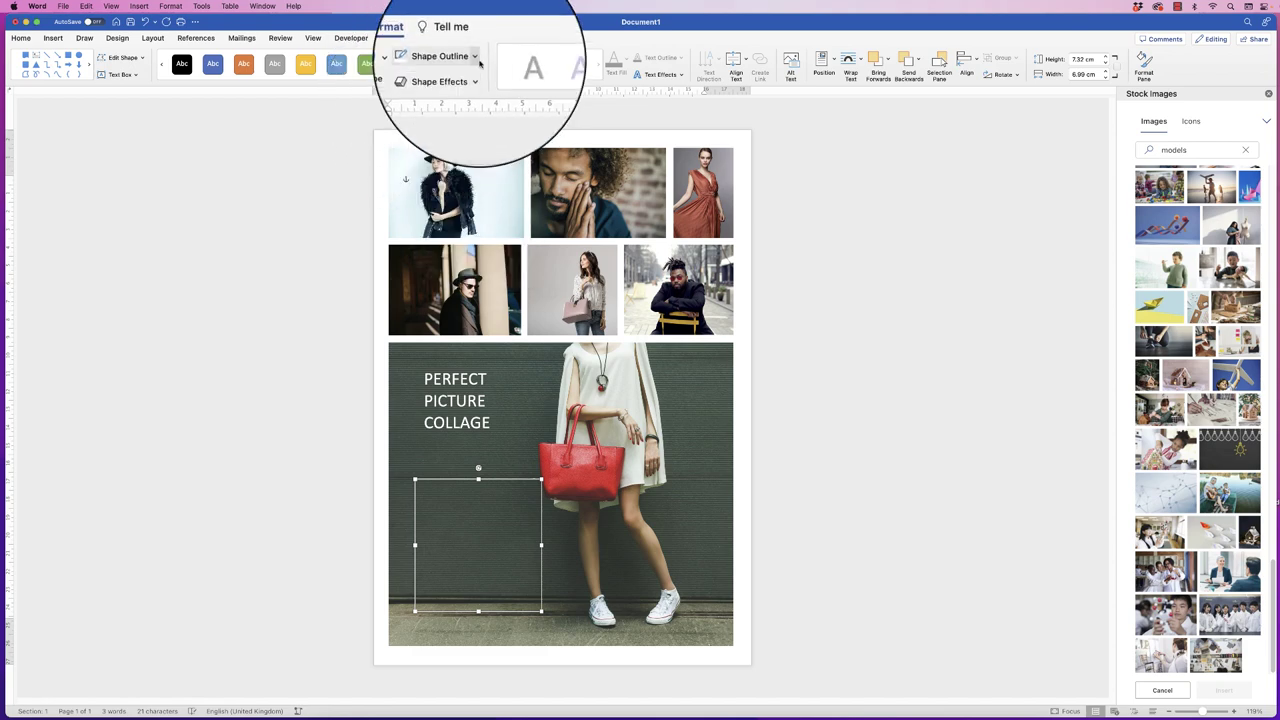
pyautogui.click(455, 57)
pyautogui.moveTo(470, 238)
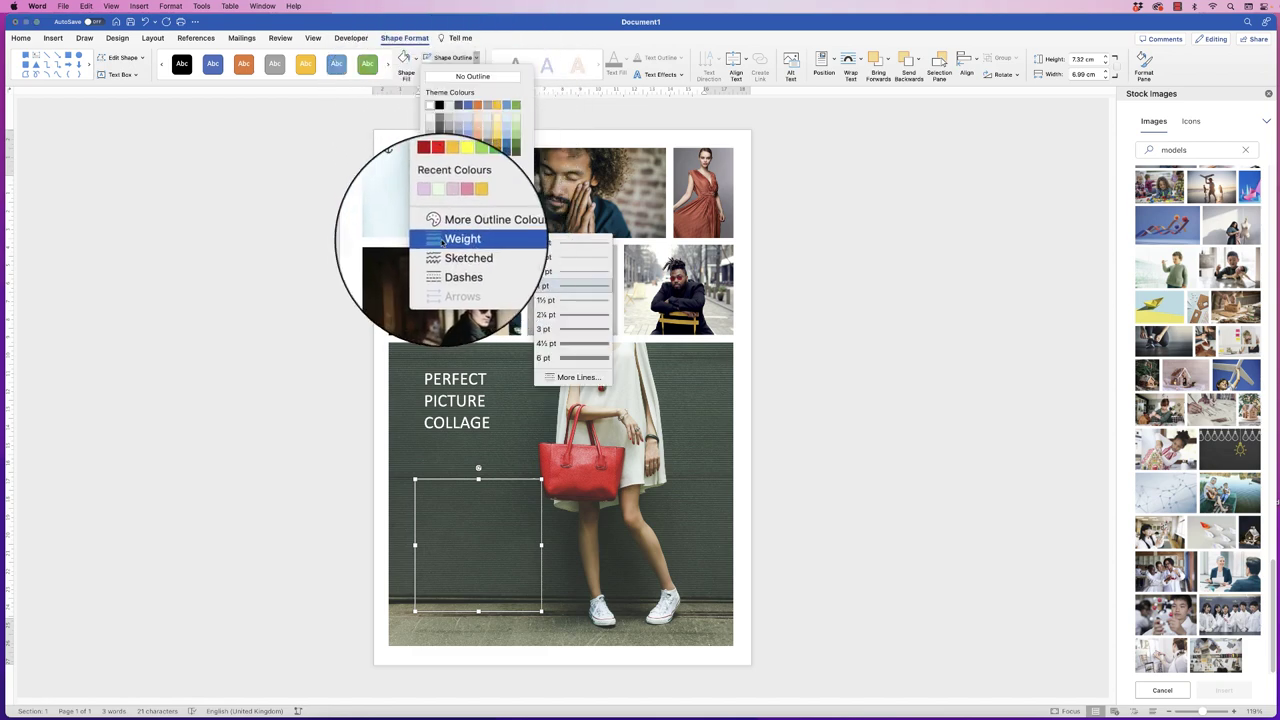
pyautogui.click(576, 344)
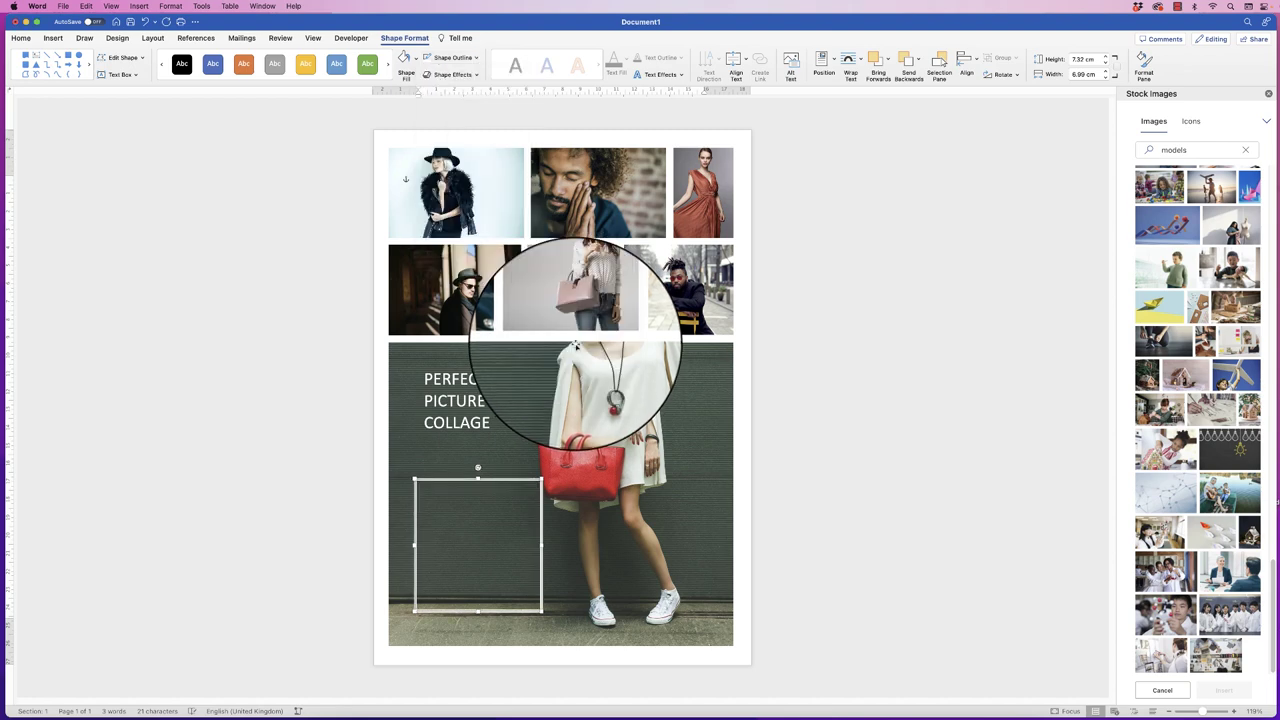
pyautogui.click(850, 509)
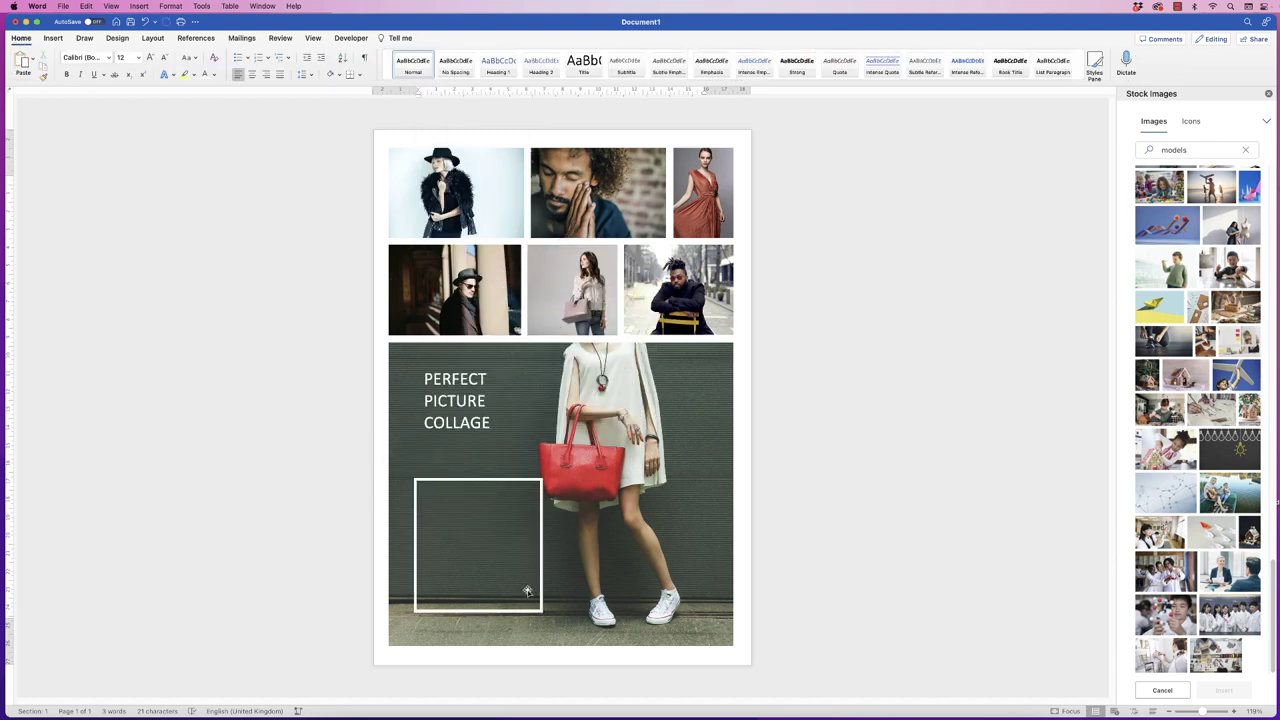
# Resize the white frame to about 5.86 cm wide and 5.73 cm high and position it around the title text
pyautogui.moveTo(537, 611); pyautogui.dragTo(521, 582)
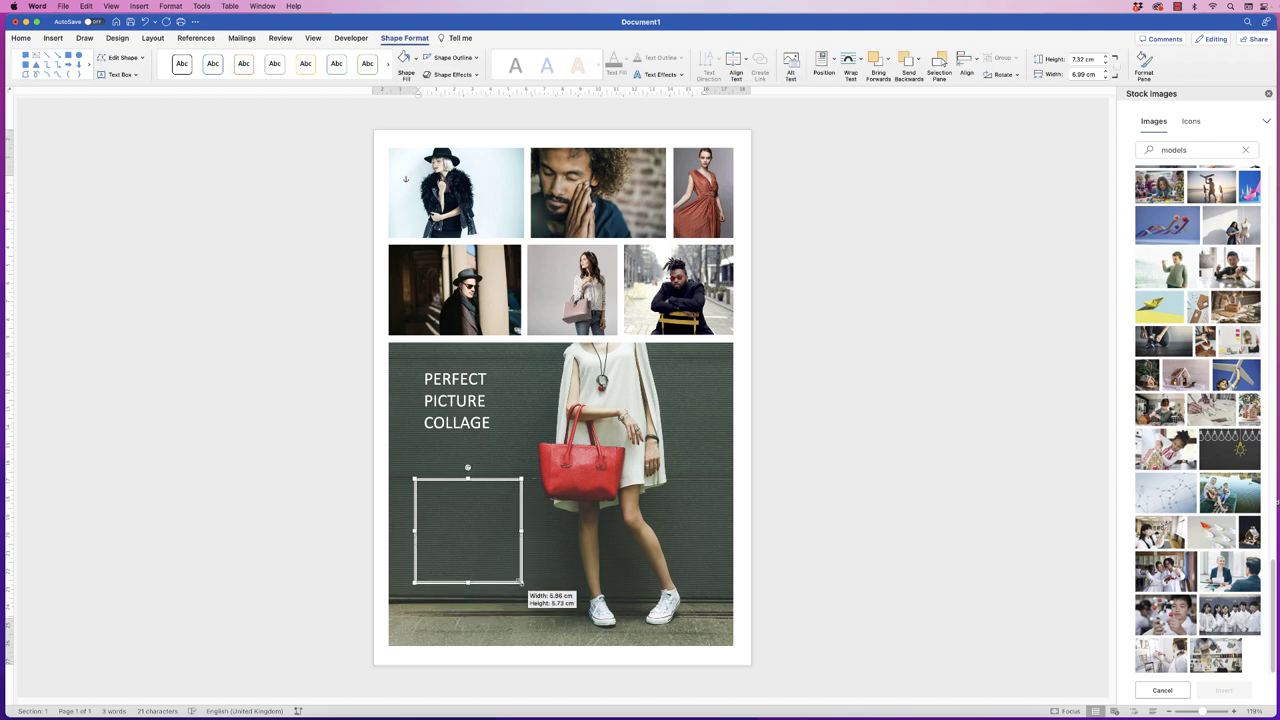
pyautogui.moveTo(478, 481); pyautogui.dragTo(470, 366)
pyautogui.moveTo(464, 419); pyautogui.dragTo(462, 415)
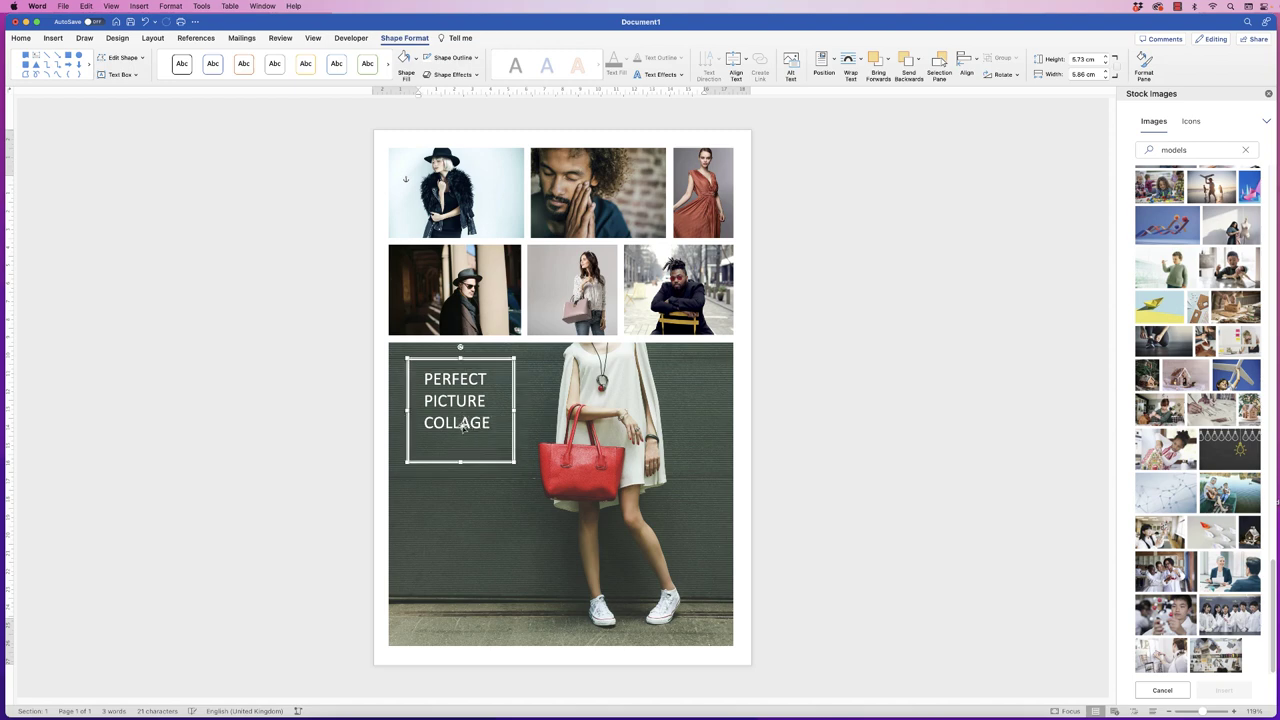
pyautogui.moveTo(468, 463); pyautogui.dragTo(465, 458)
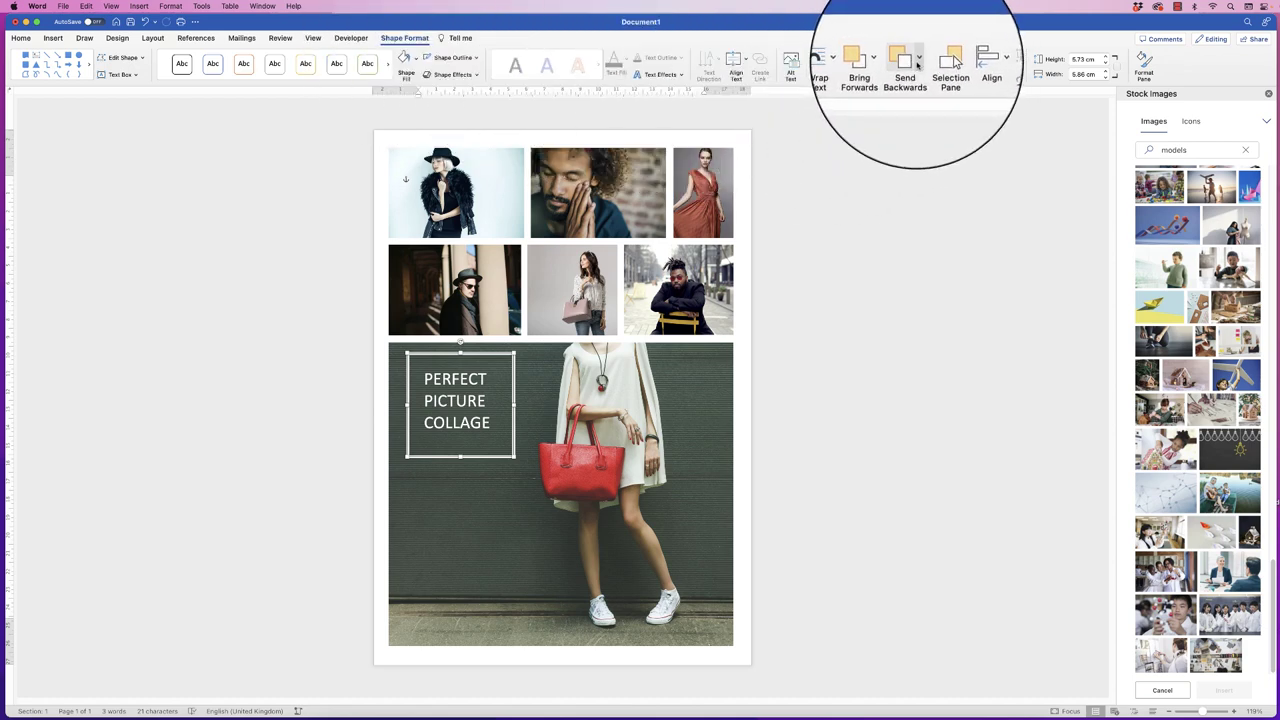
# Send the white frame backwards one level so that it lies behind the title text box
pyautogui.click(919, 62)
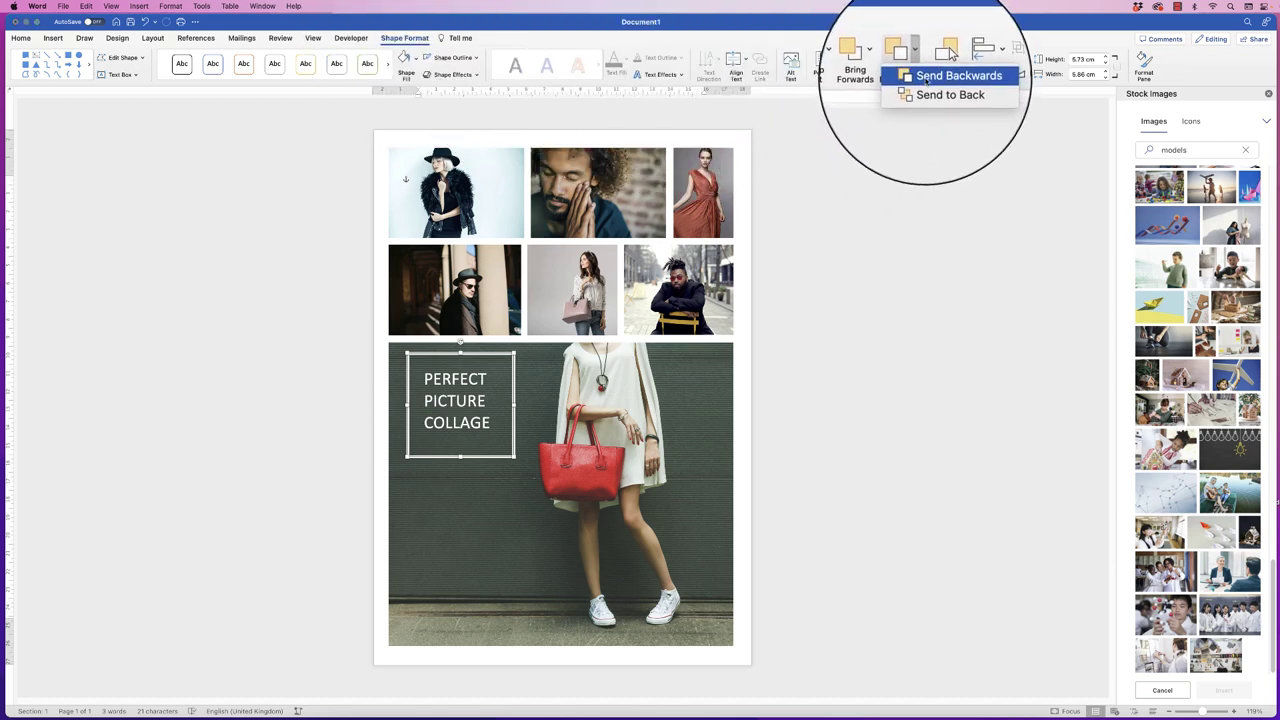
pyautogui.click(927, 80)
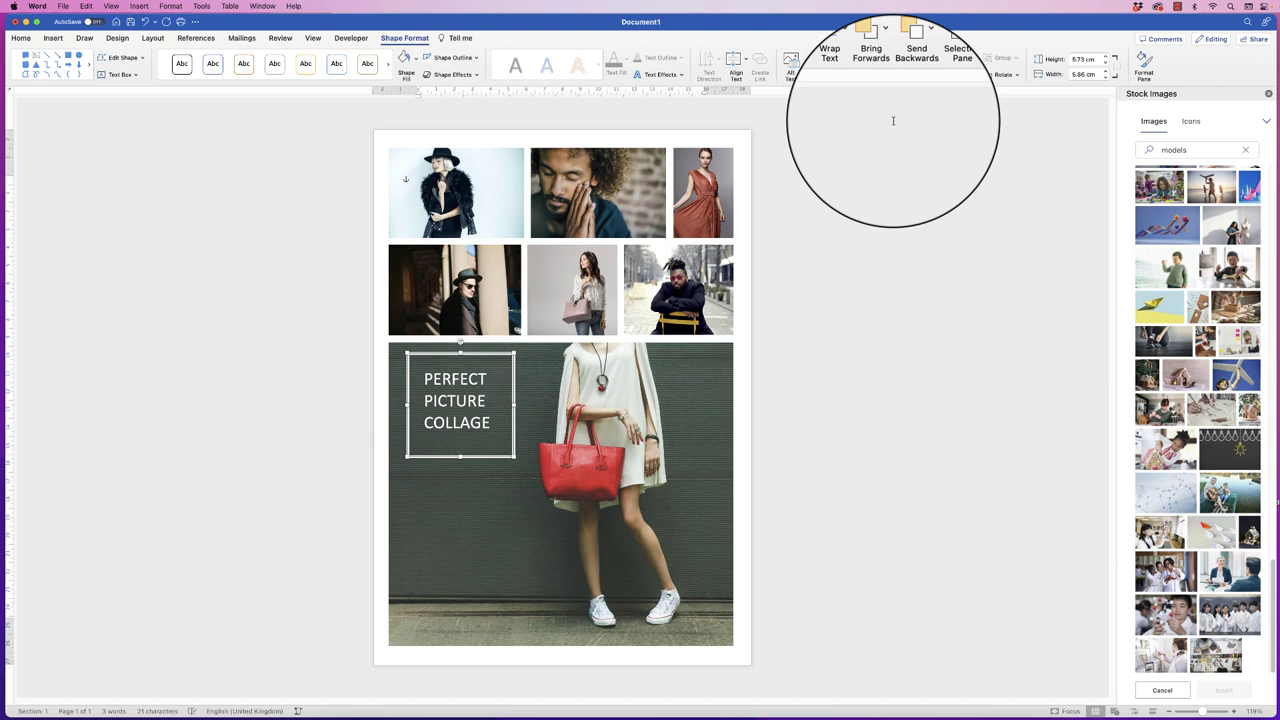
# Select the PERFECT PICTURE COLLAGE text box and centre its three lines of text horizontally
pyautogui.click(456, 398)
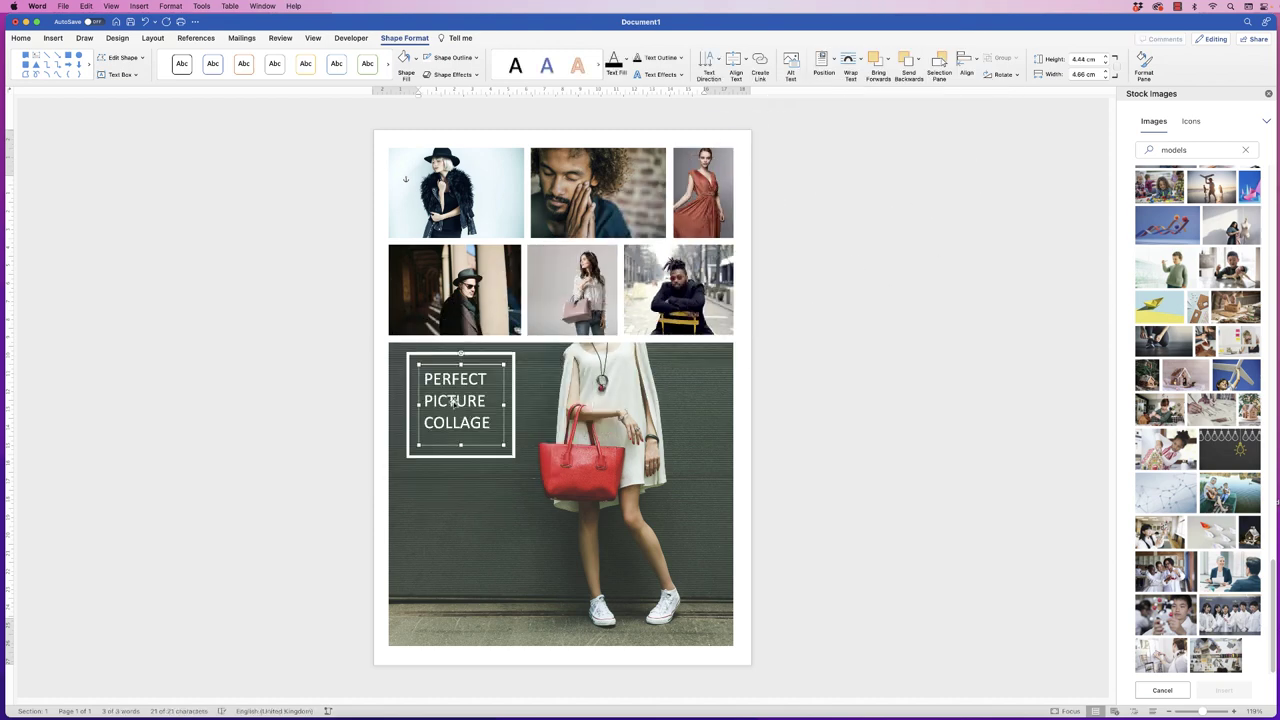
pyautogui.moveTo(453, 400); pyautogui.dragTo(453, 400)
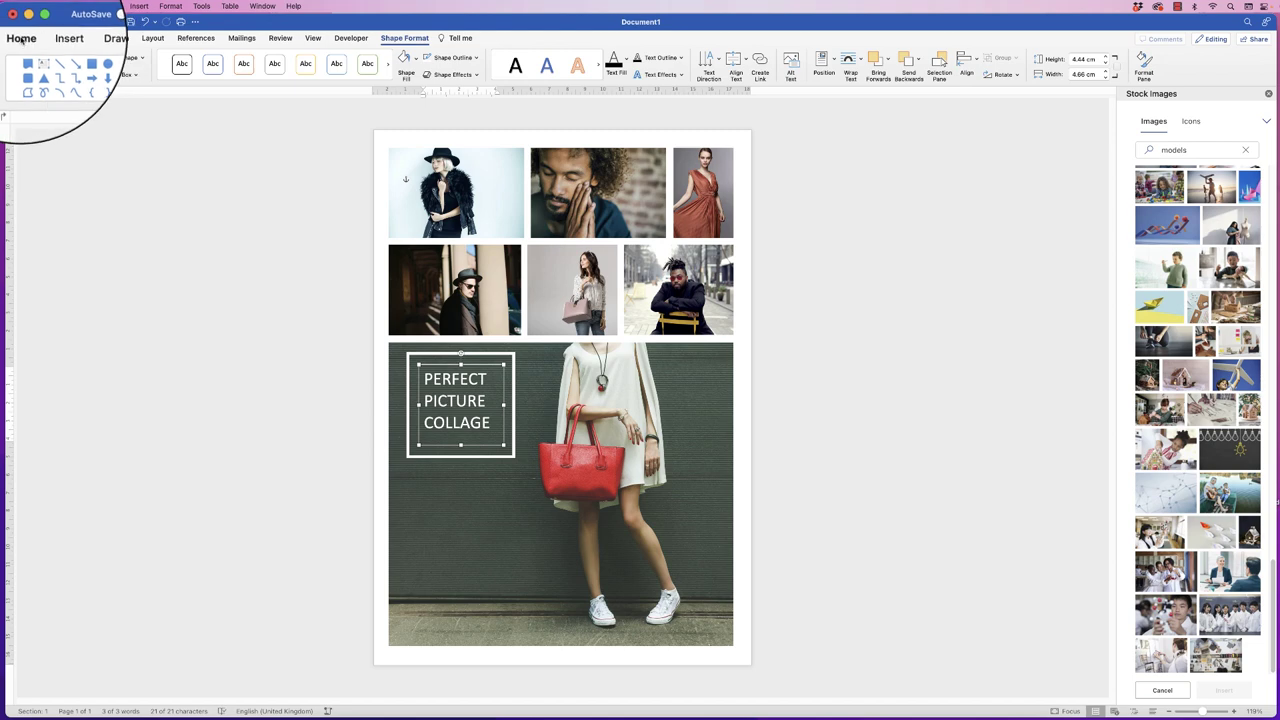
pyautogui.click(20, 38)
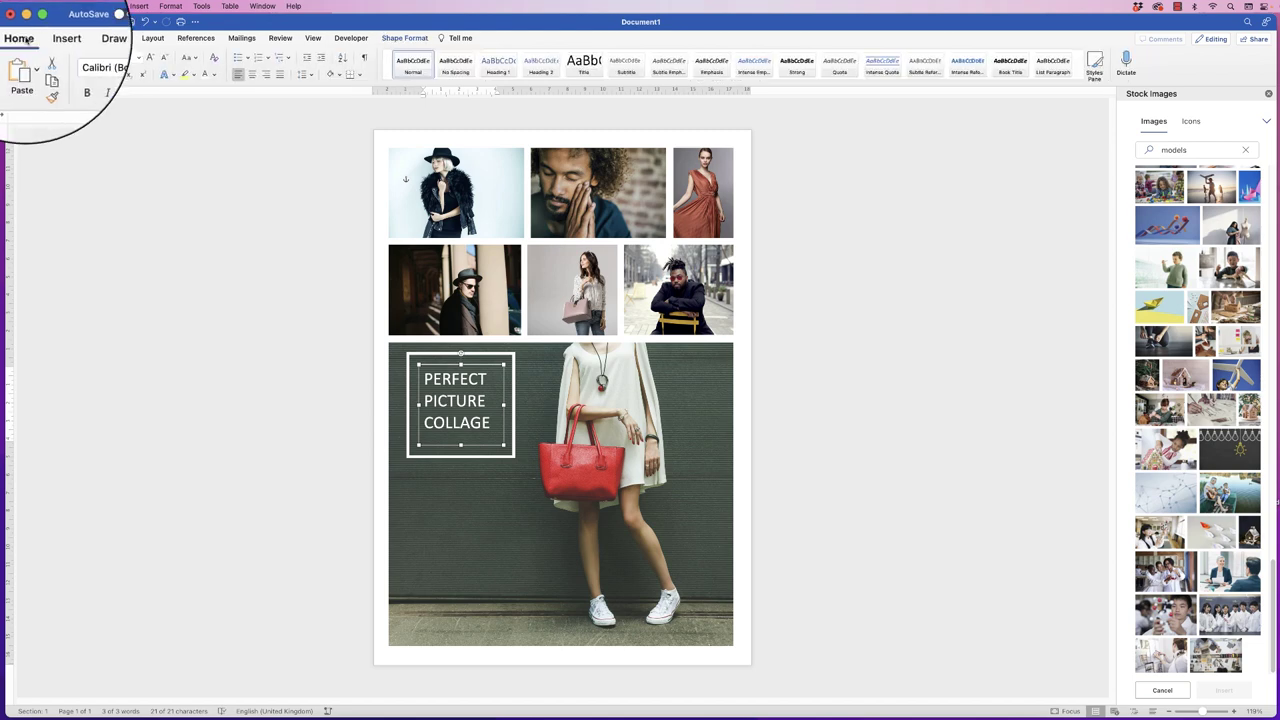
pyautogui.click(252, 77)
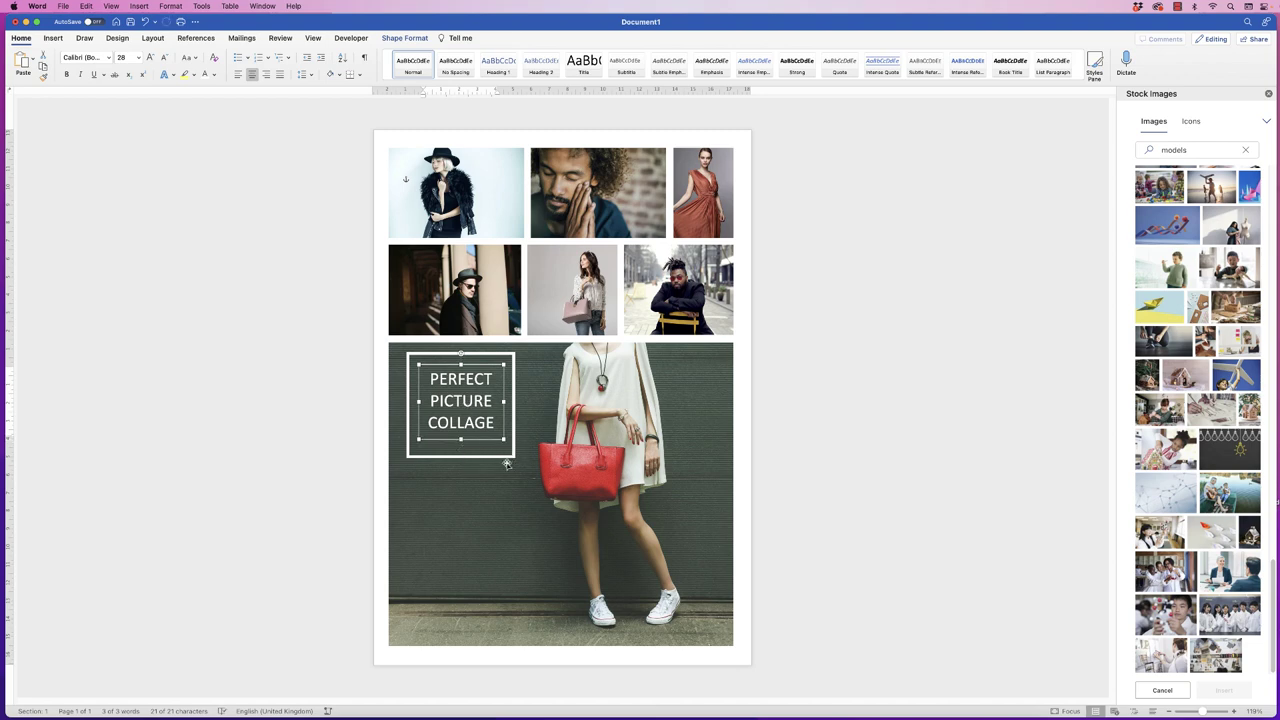
# Select the white frame together with the title text box and align both to centre horizontally and to middle vertically
pyautogui.click(508, 458)
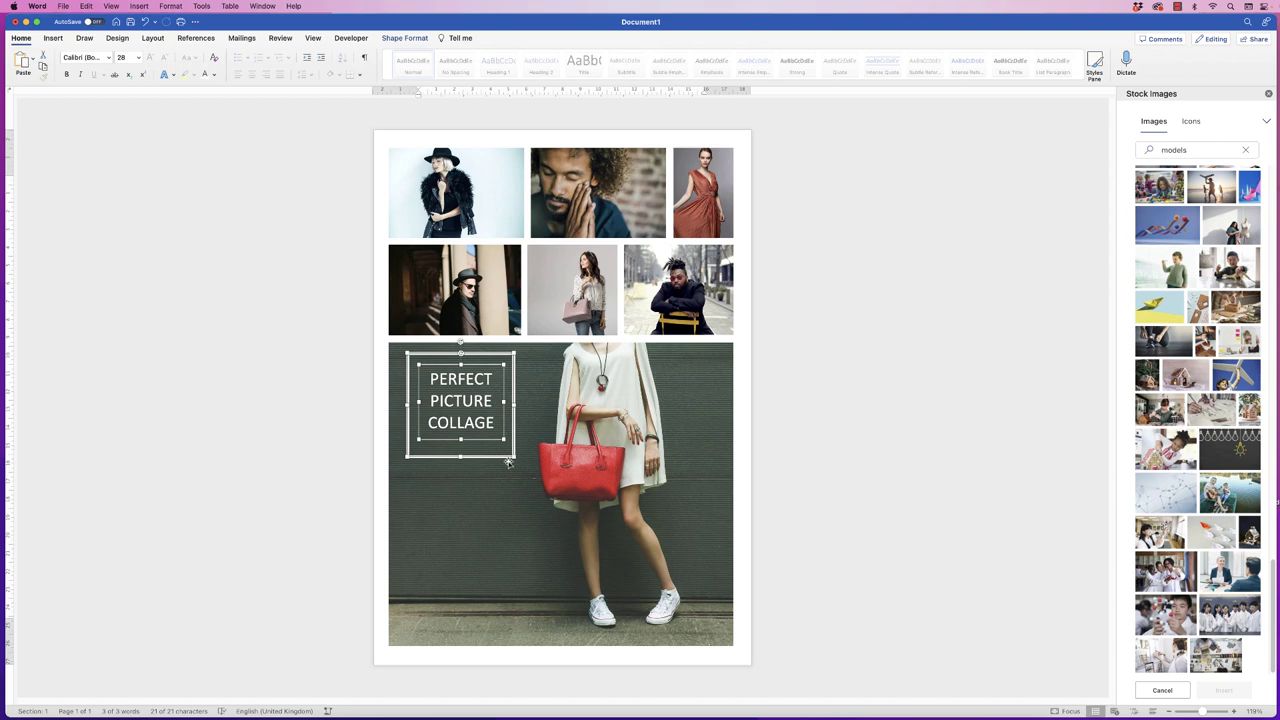
pyautogui.click(404, 38)
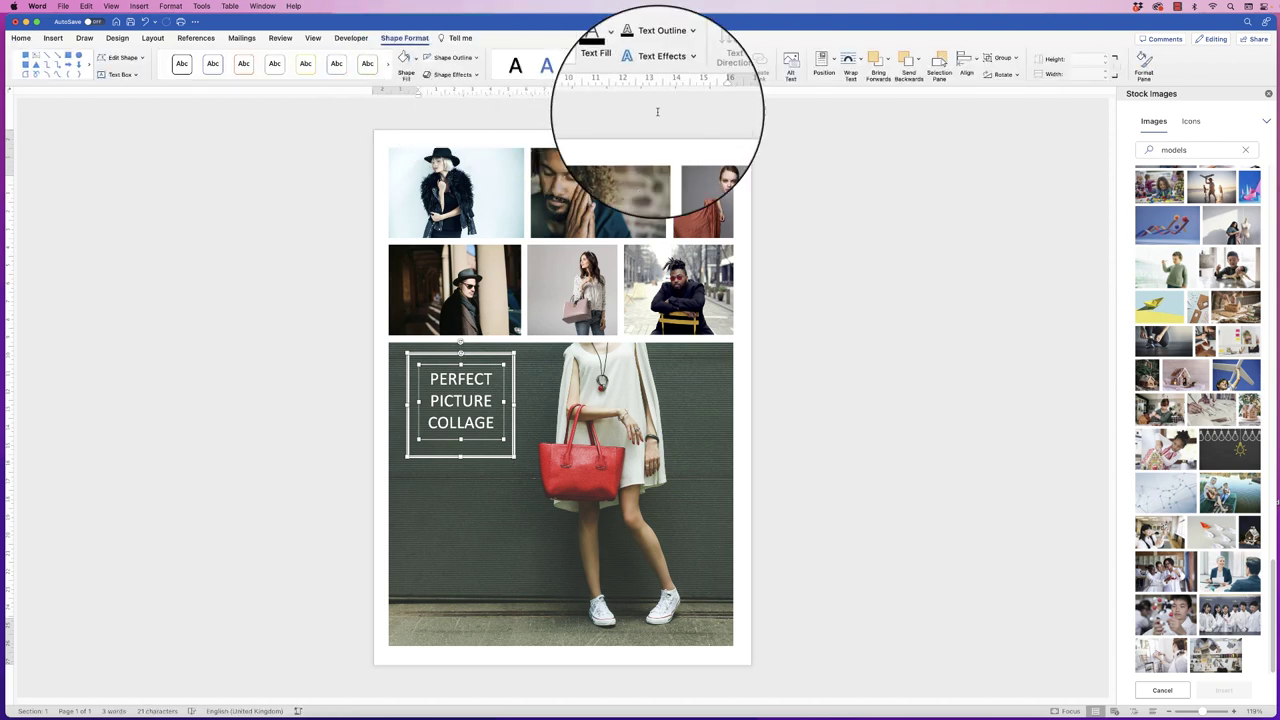
pyautogui.click(957, 62)
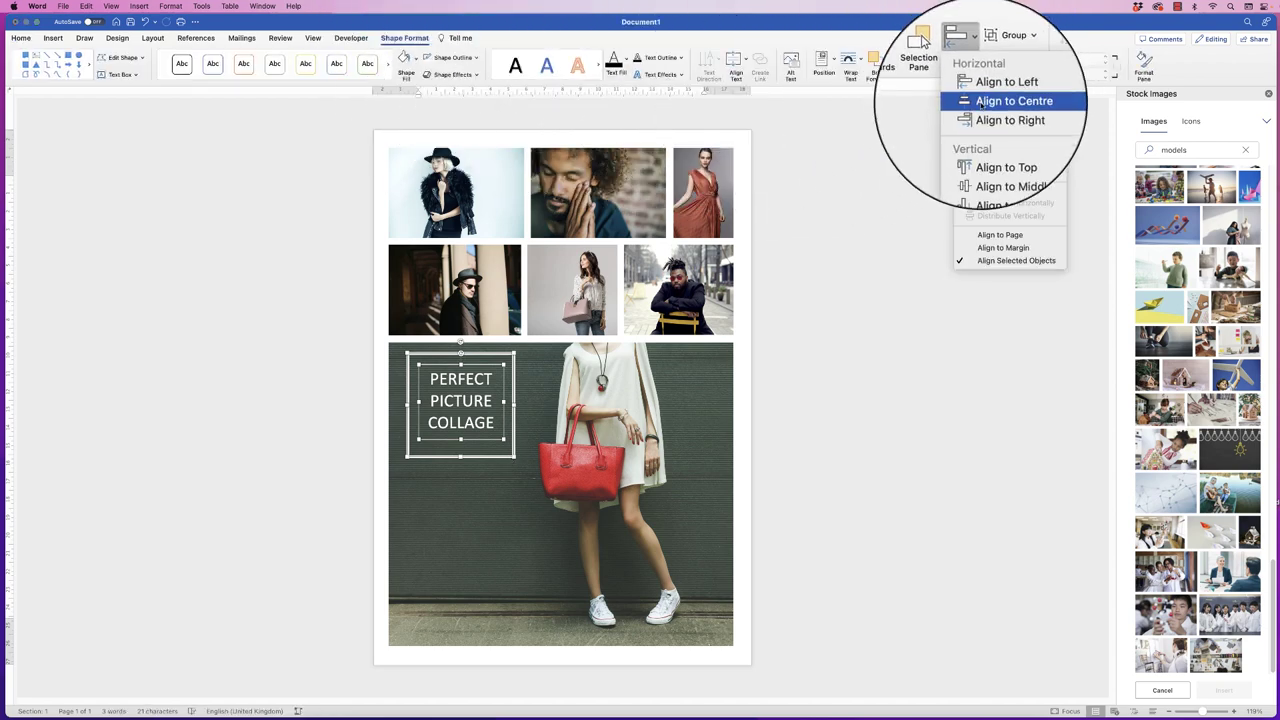
pyautogui.click(983, 104)
pyautogui.click(965, 60)
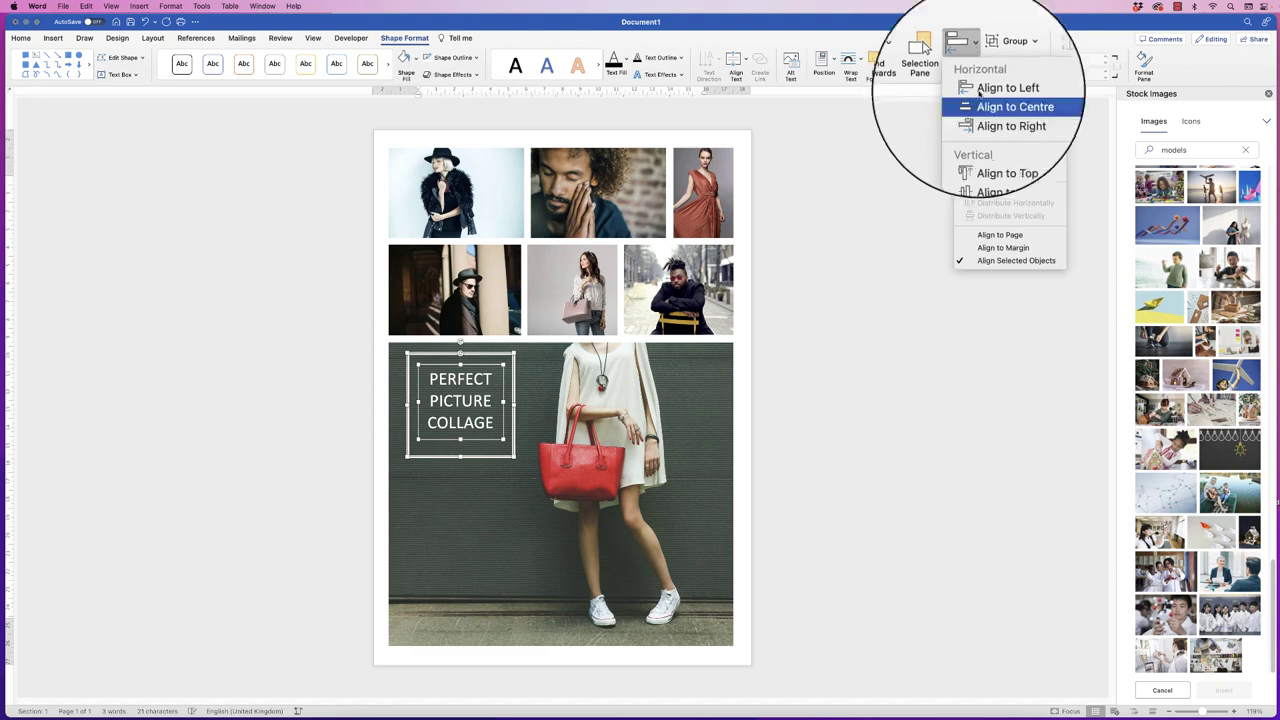
pyautogui.click(983, 160)
pyautogui.click(794, 446)
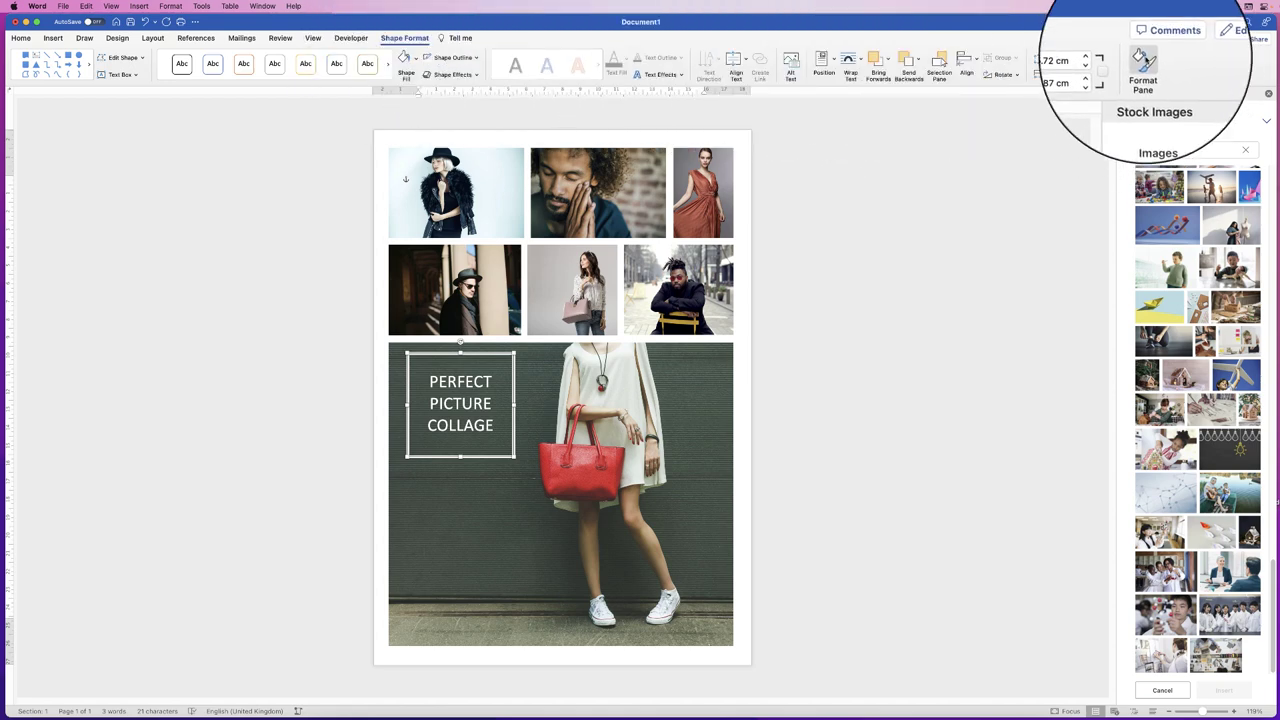
# Give the white frame around the title a solid white fill with 88% transparency
pyautogui.click(1143, 60)
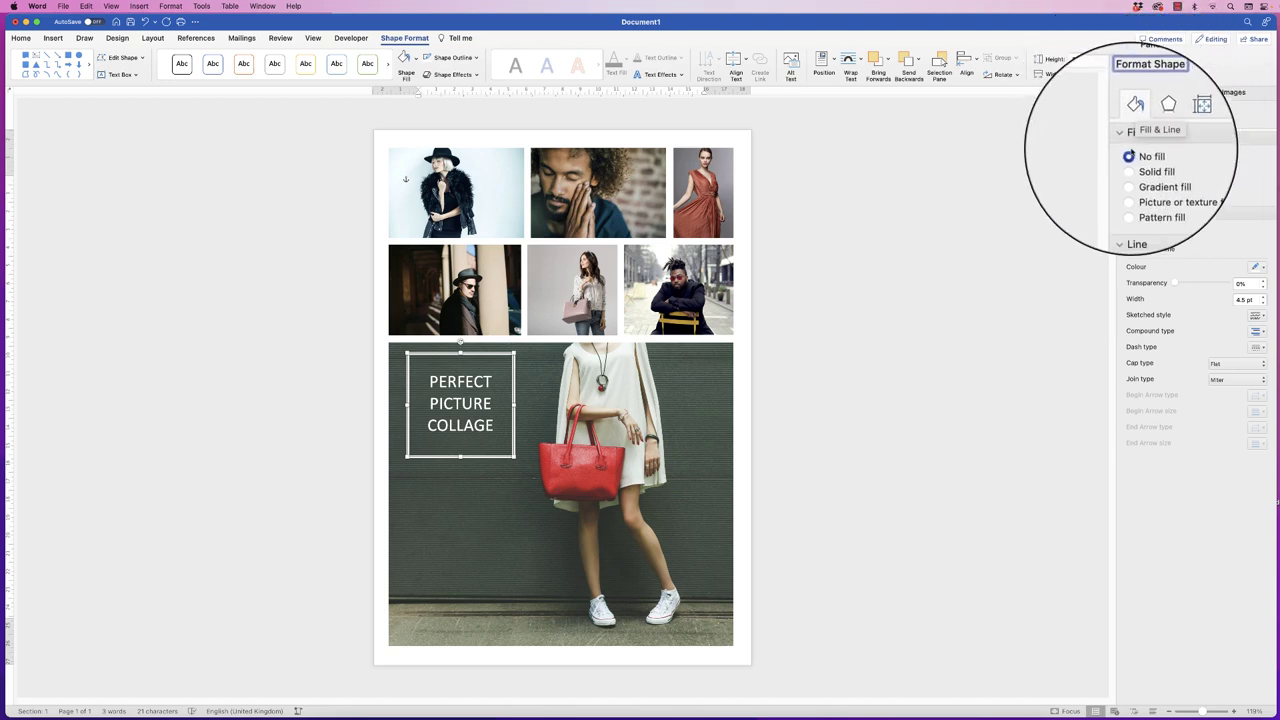
pyautogui.click(1129, 164)
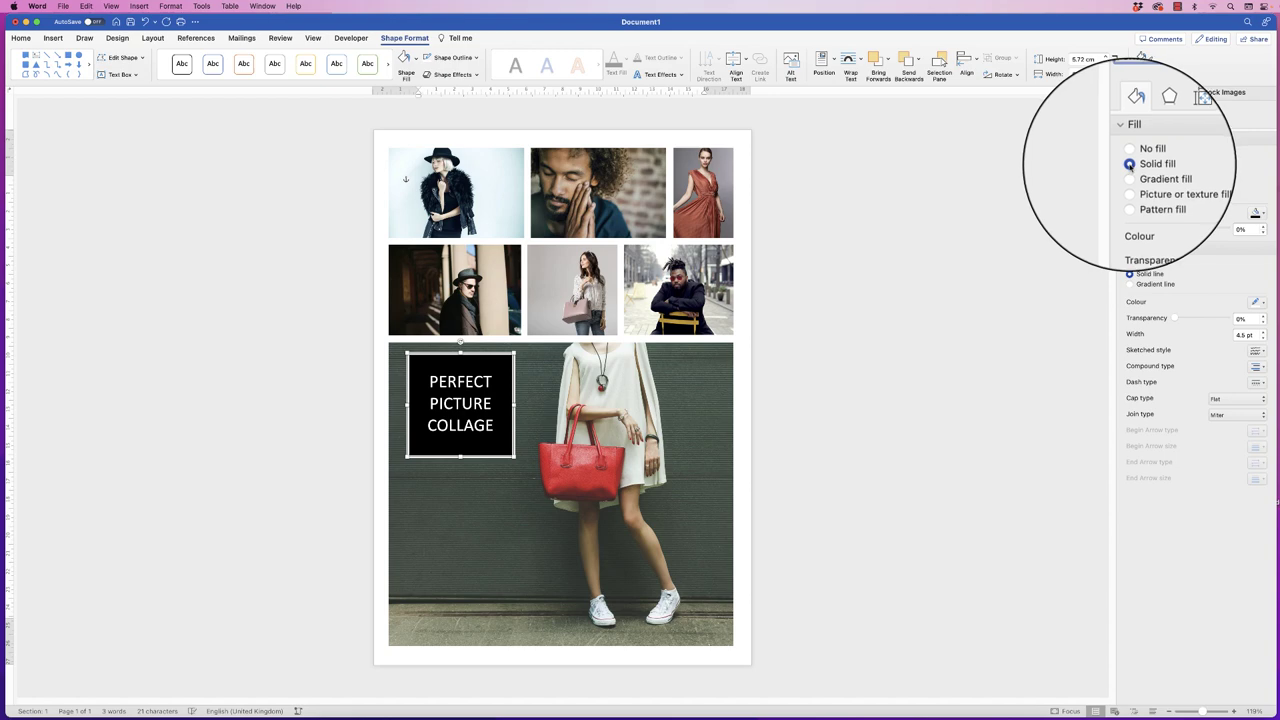
pyautogui.click(1263, 215)
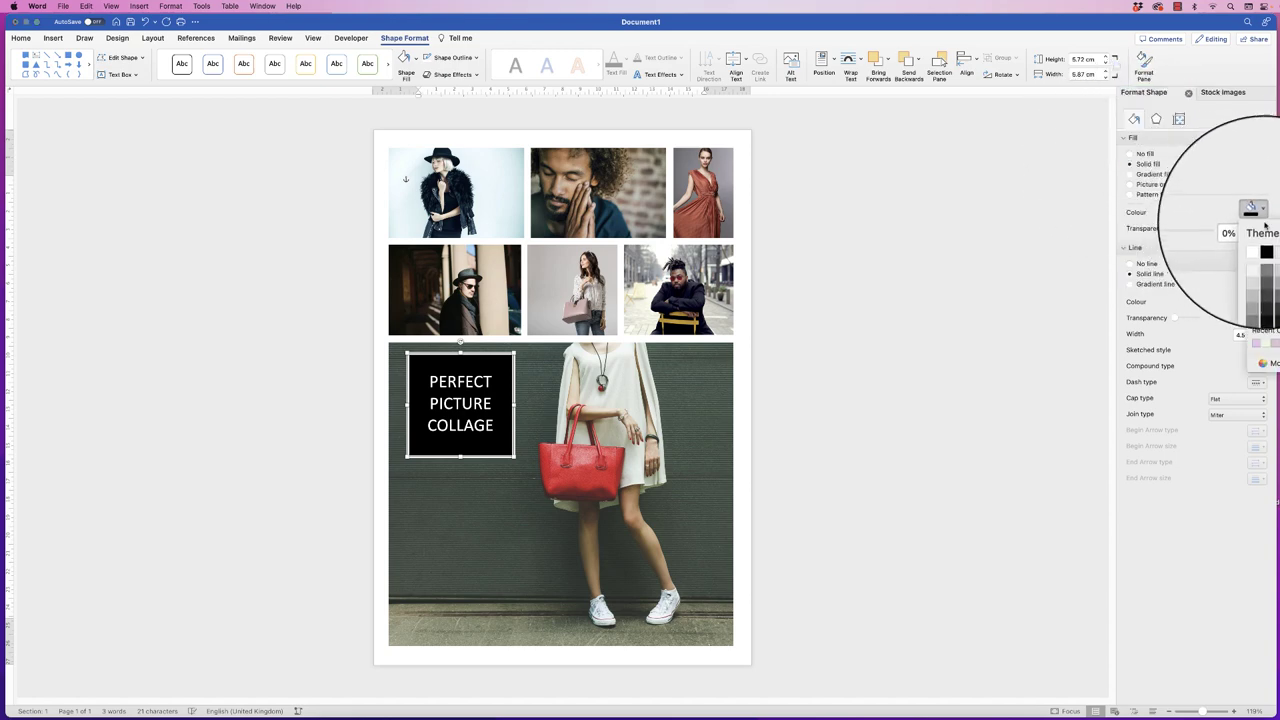
pyautogui.click(1255, 245)
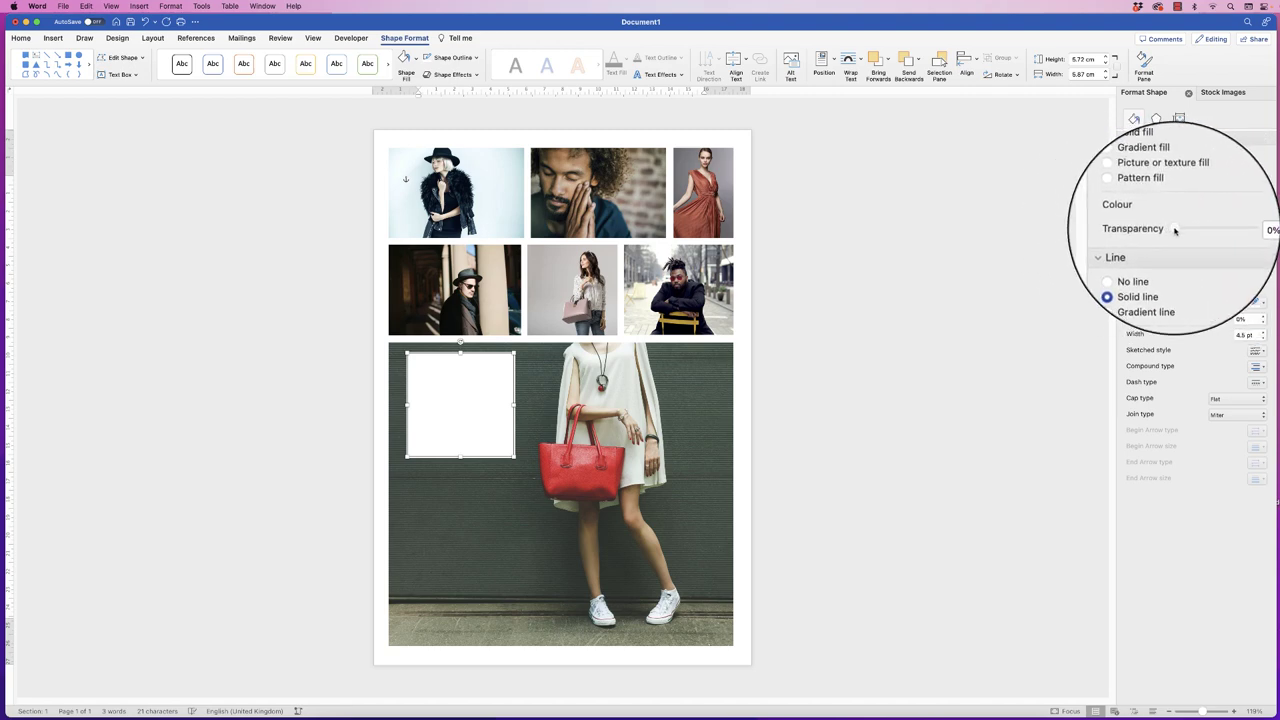
pyautogui.moveTo(1172, 230); pyautogui.dragTo(1221, 231)
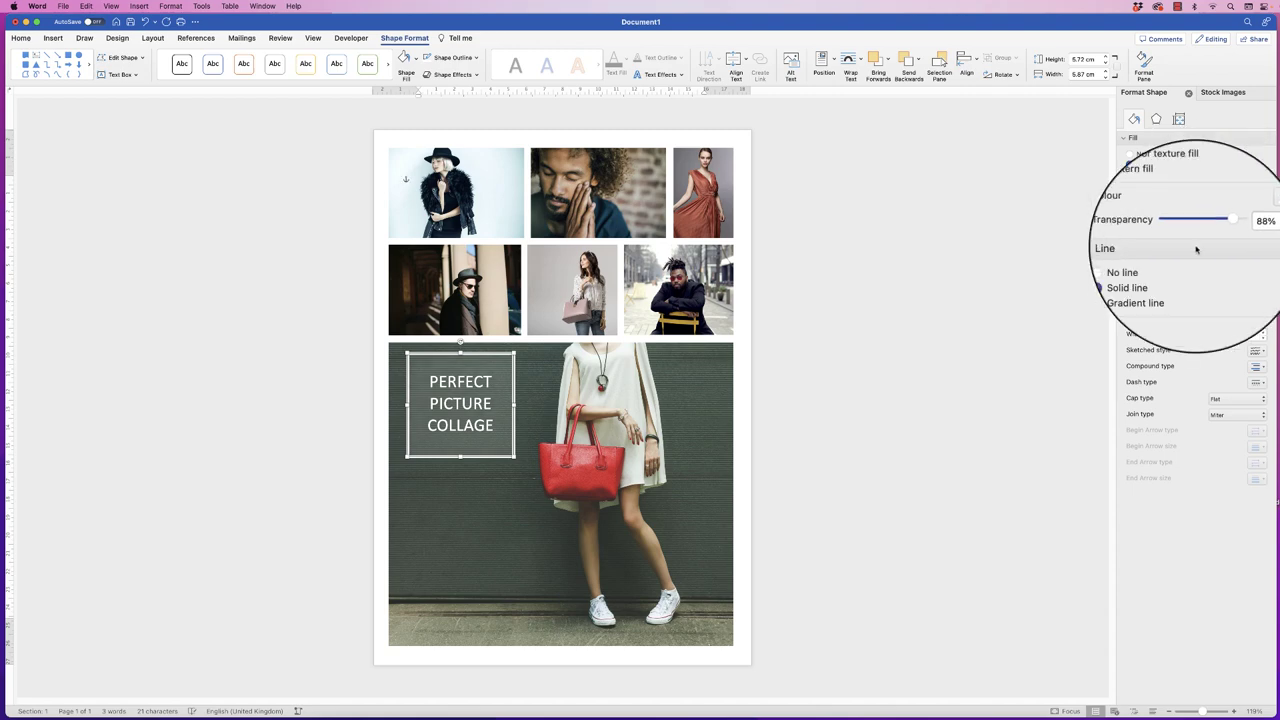
pyautogui.click(781, 369)
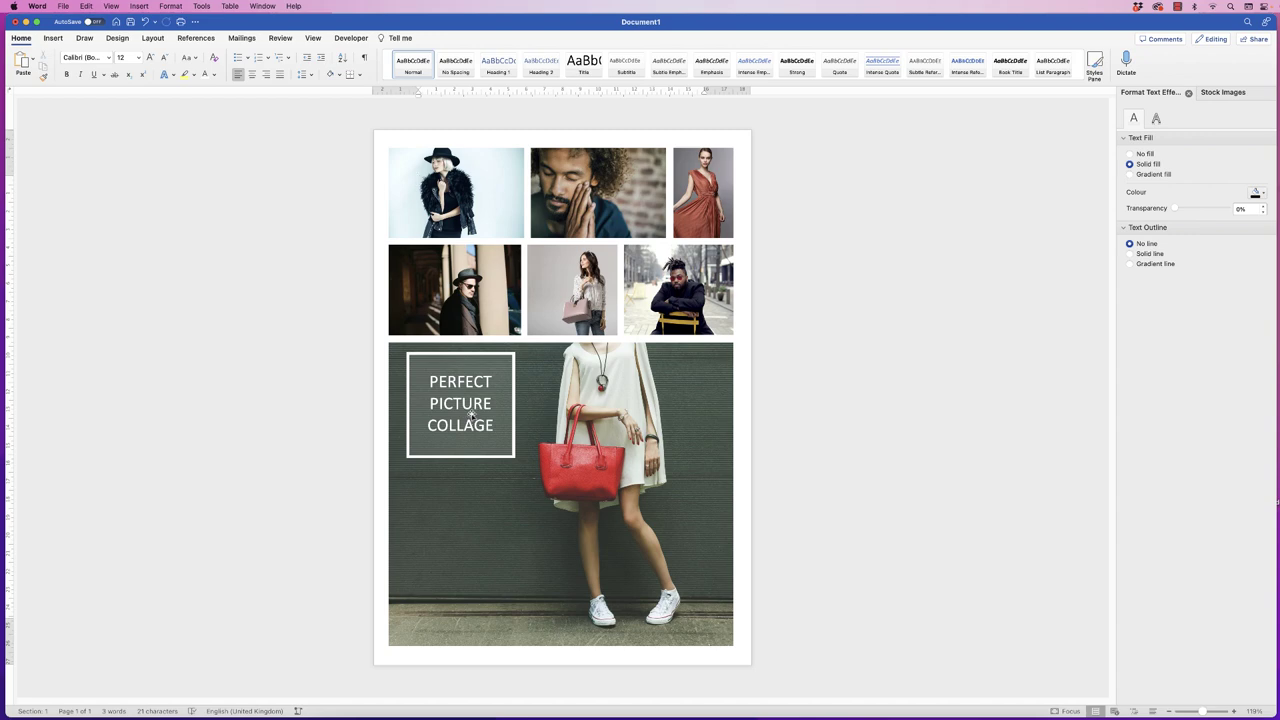
# Select the PERFECT PICTURE COLLAGE text box inside the frame
pyautogui.click(469, 416)
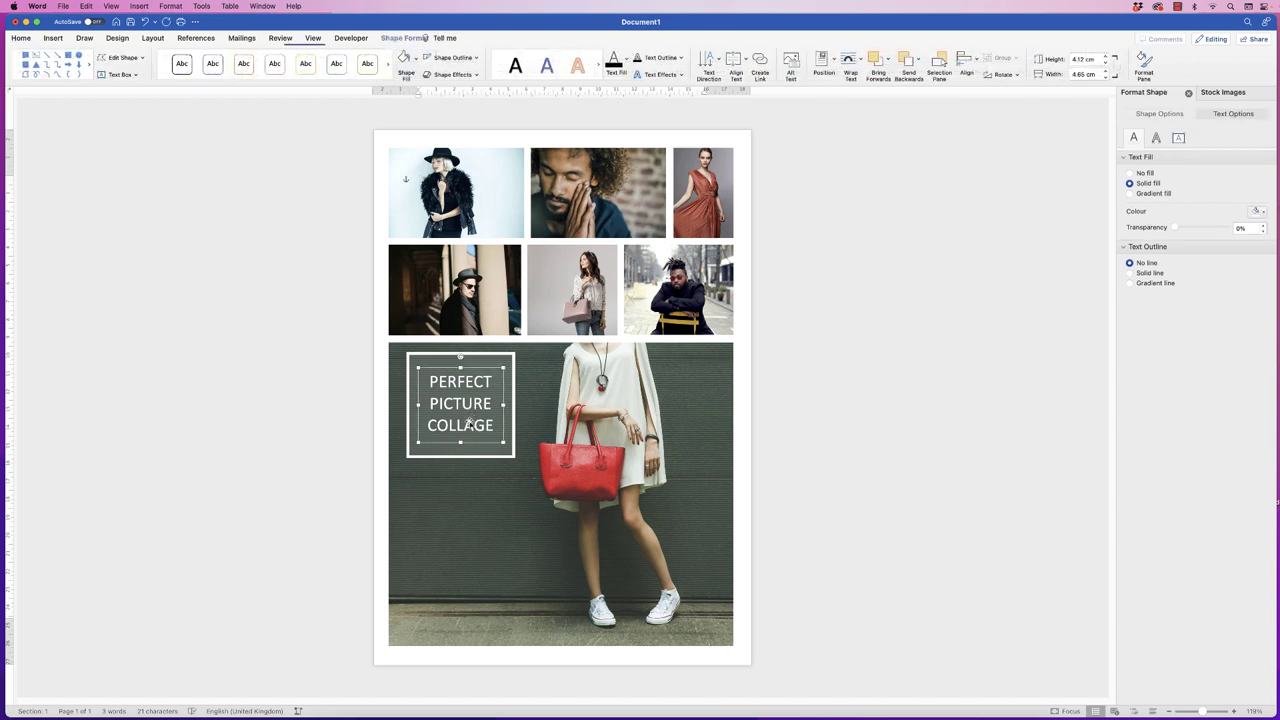